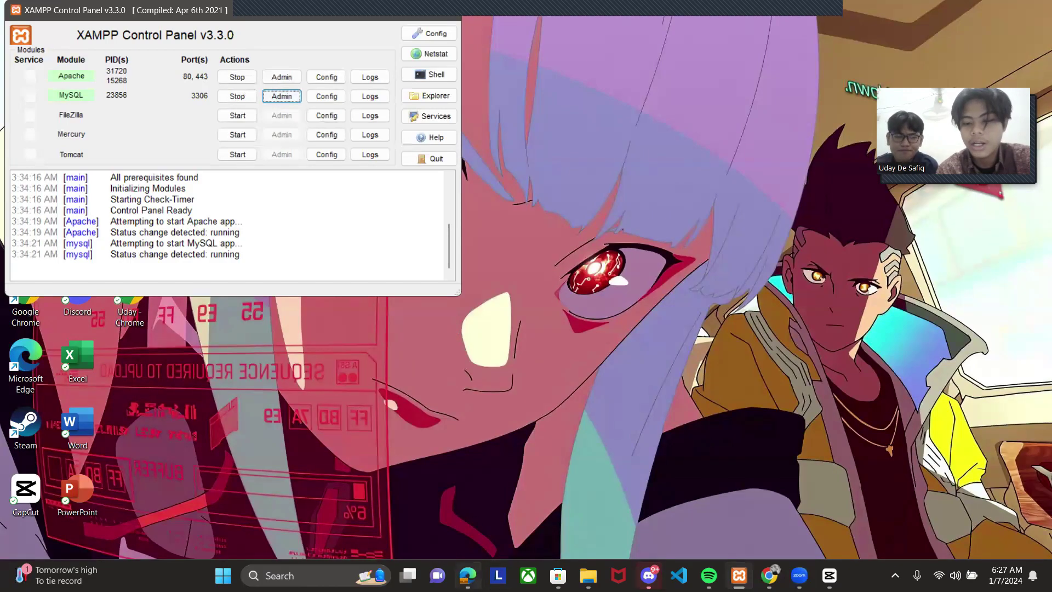
# - Bring the Edge window showing phpMyAdmin's Databases list back to the front
pyautogui.click(468, 575)
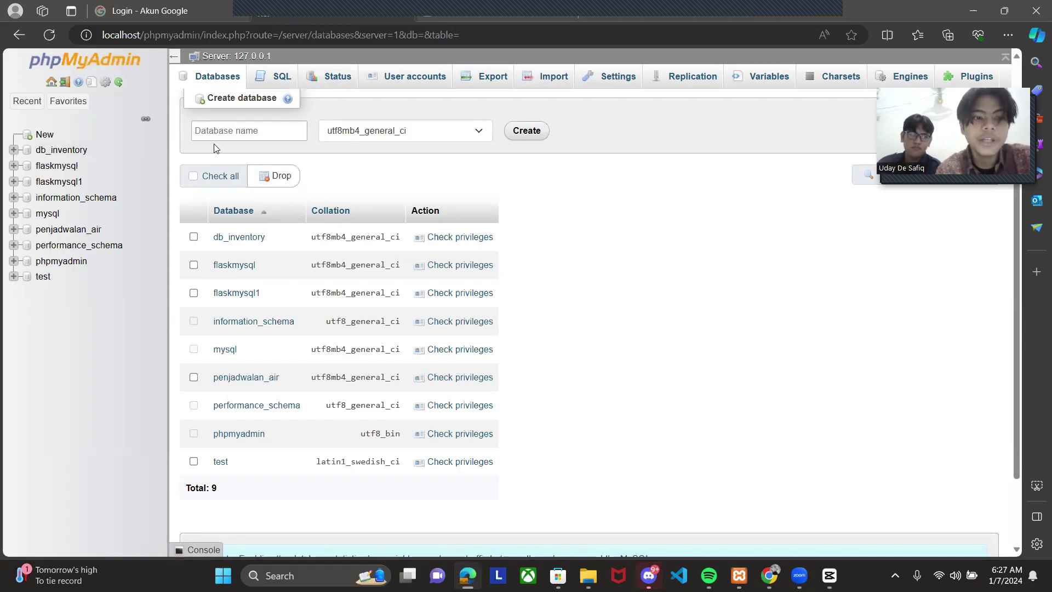
# - Create a new database named jadwal_air
pyautogui.click(39, 136)
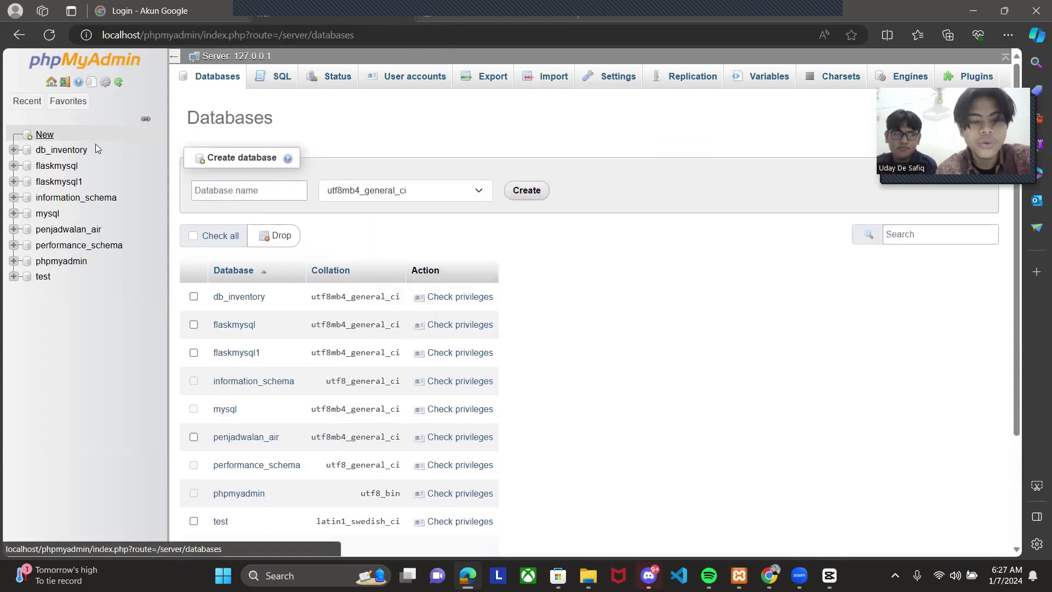
pyautogui.click(247, 190)
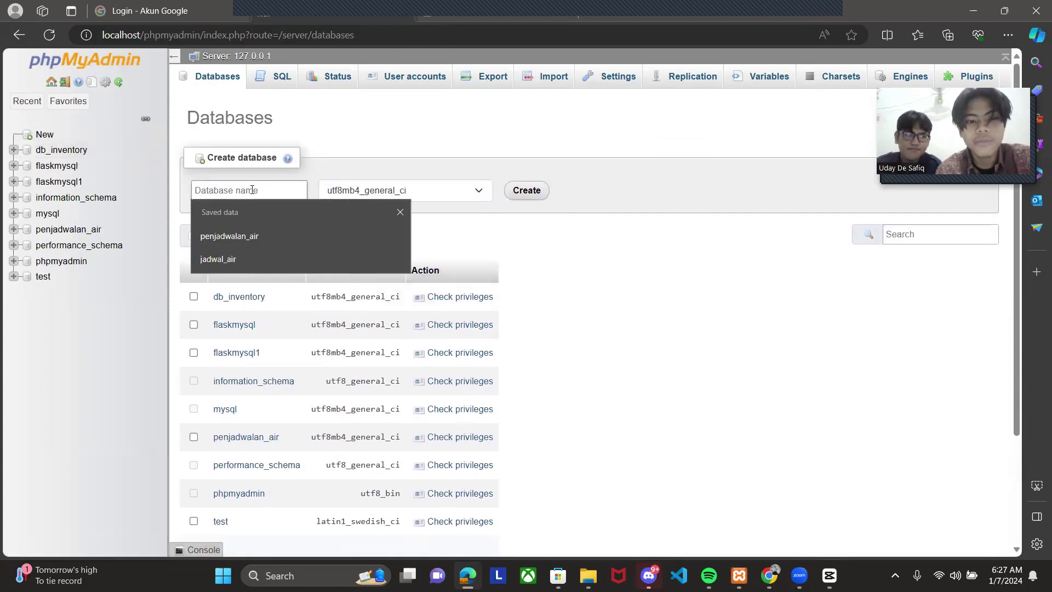
pyautogui.click(250, 261)
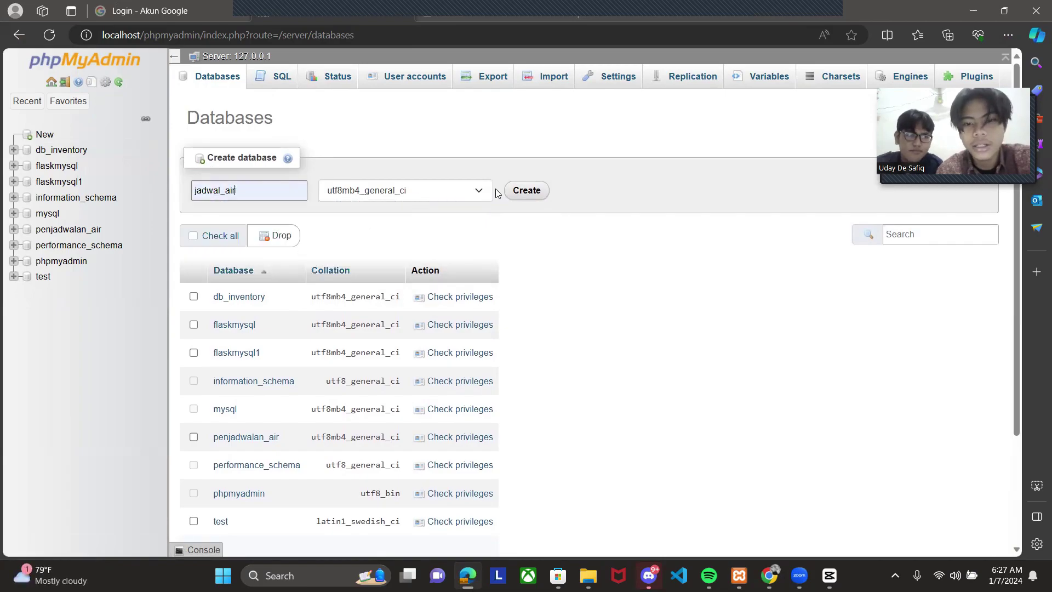
pyautogui.click(525, 191)
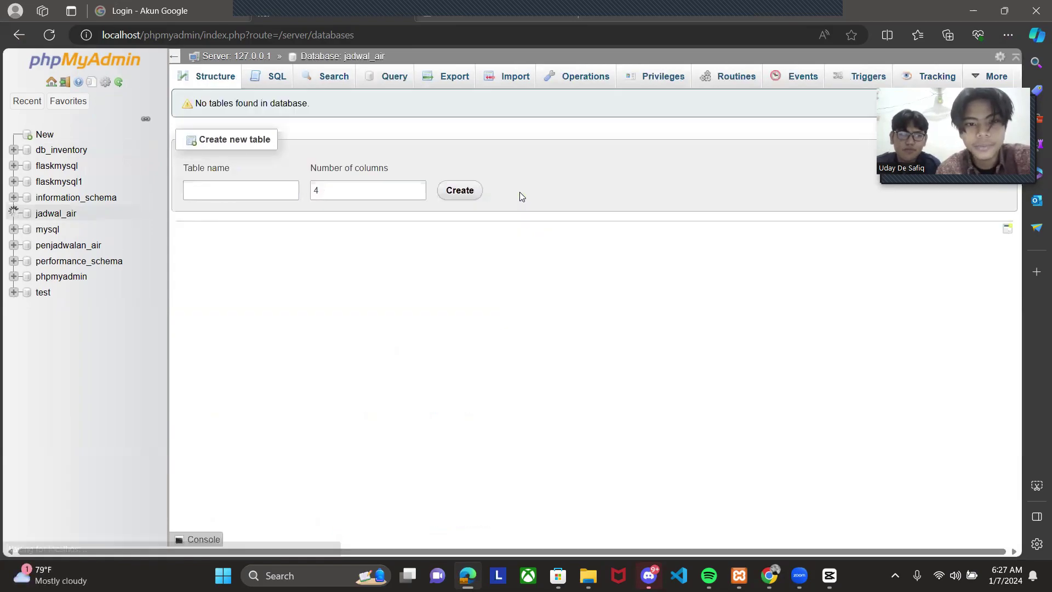
# - Start a new table named user with 6 columns in jadwal_air
pyautogui.click(215, 191)
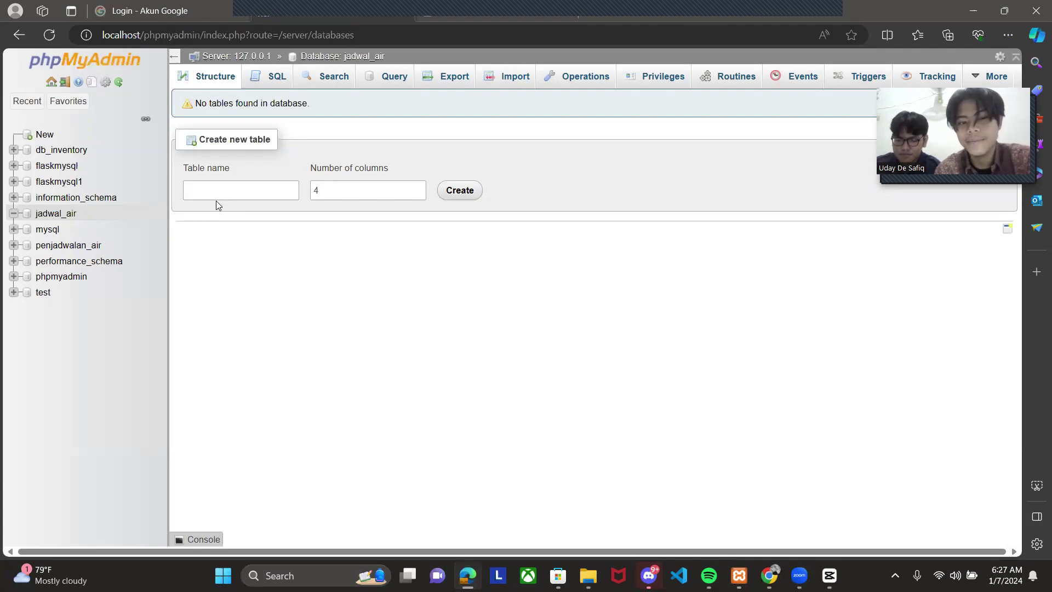
pyautogui.click(186, 194)
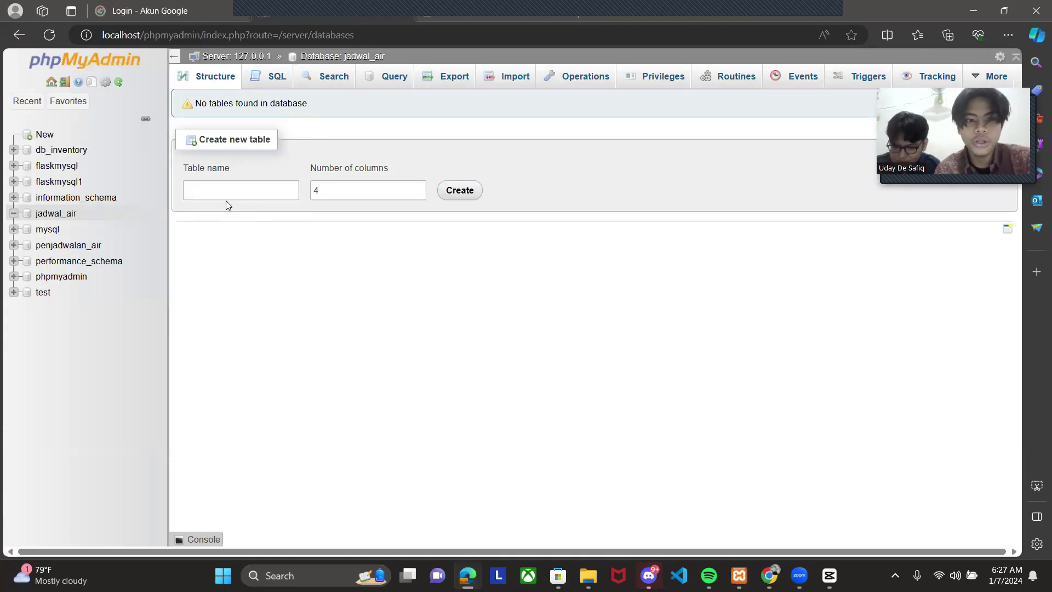
pyautogui.click(227, 195)
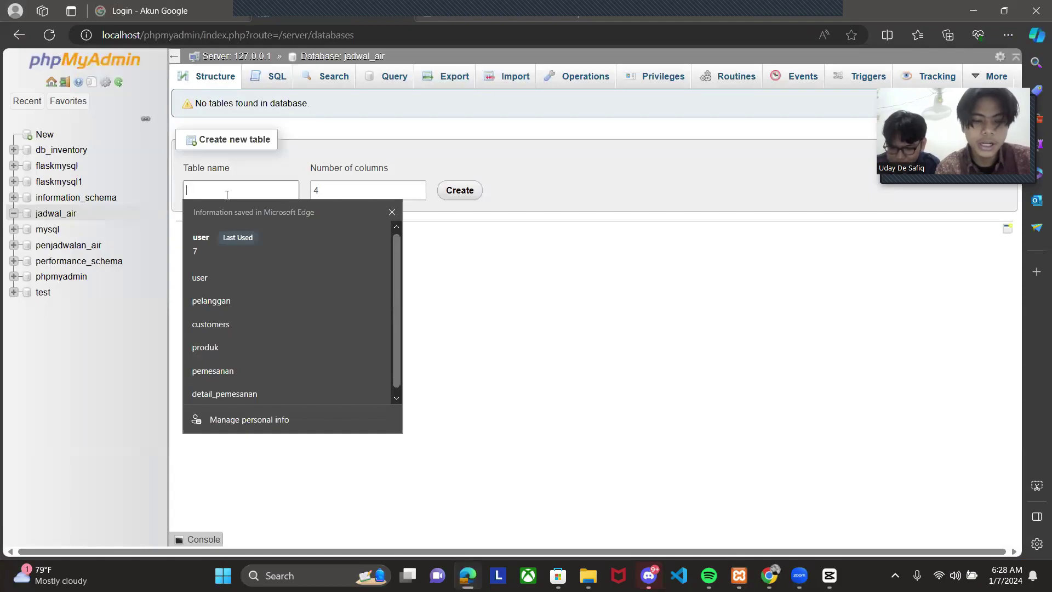
pyautogui.write('user')
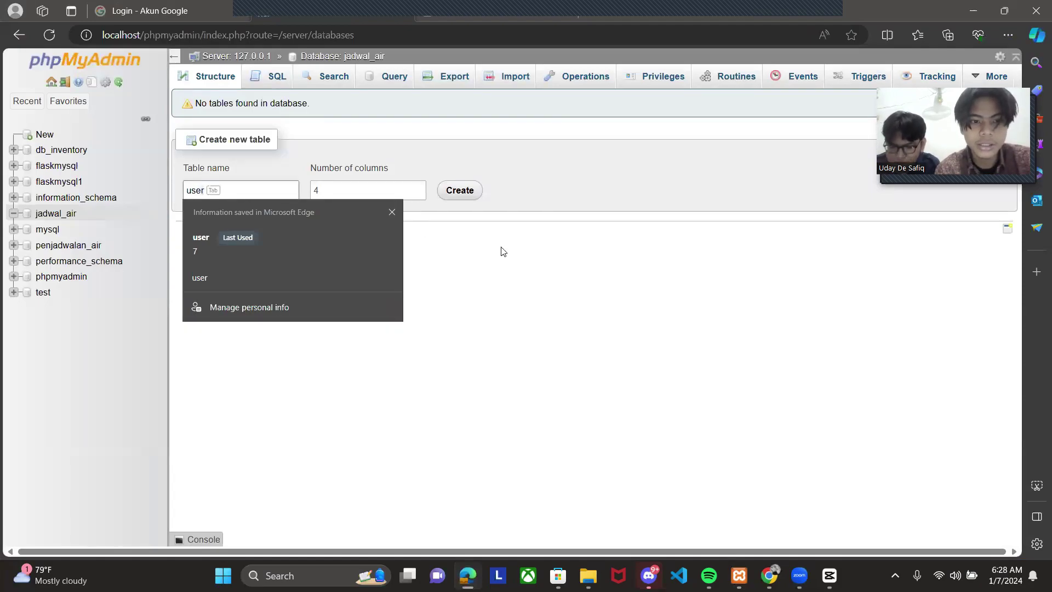
pyautogui.press('BackSpace')
pyautogui.write('e')
pyautogui.press('BackSpace')
pyautogui.write('r')
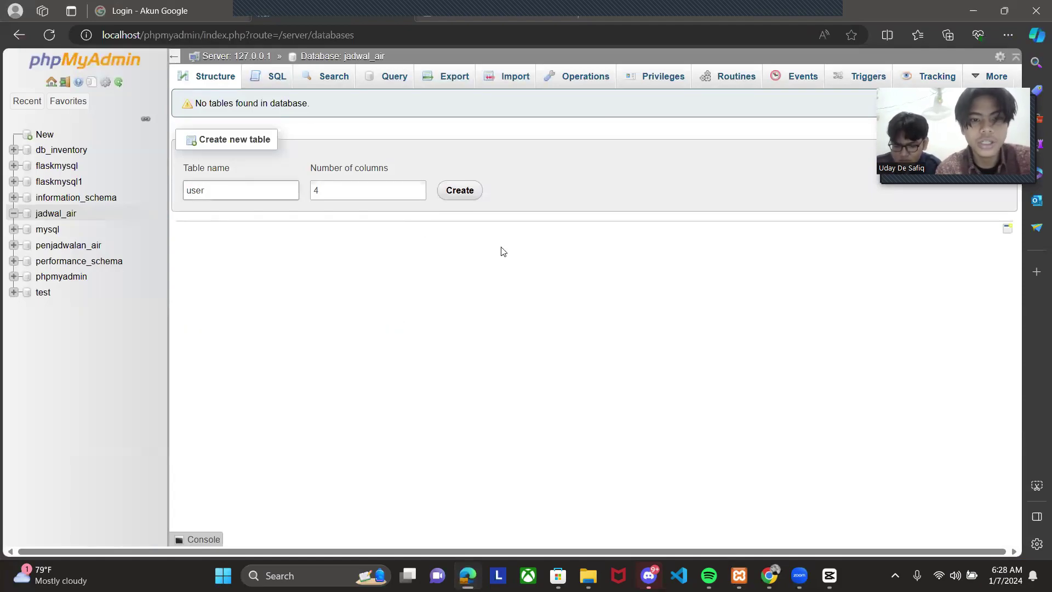
pyautogui.doubleClick(419, 187)
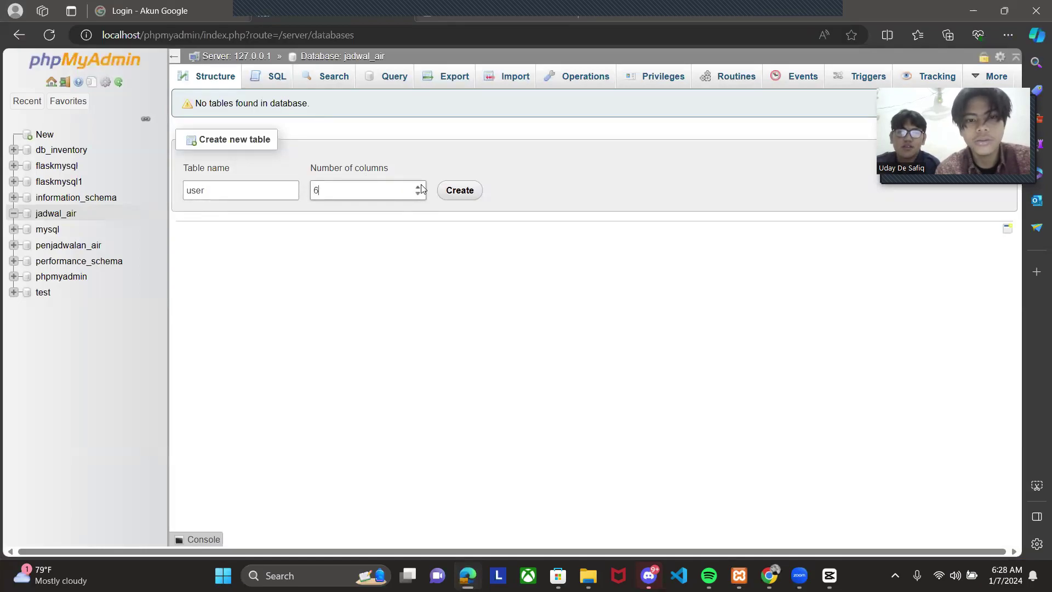
pyautogui.click(473, 193)
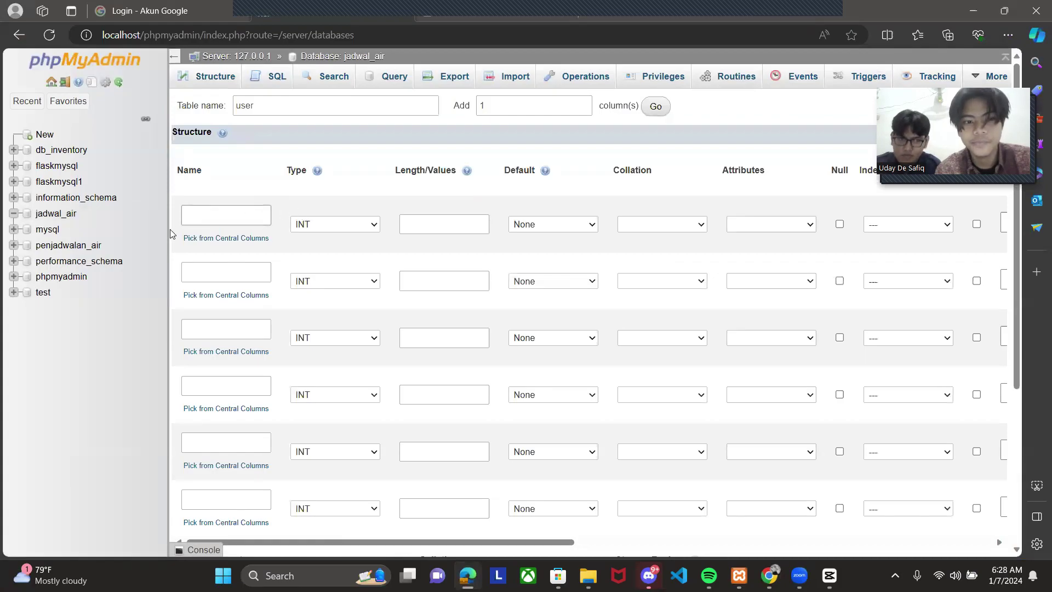
# - Name the first four columns iduser, nama, email and gambar
pyautogui.click(199, 220)
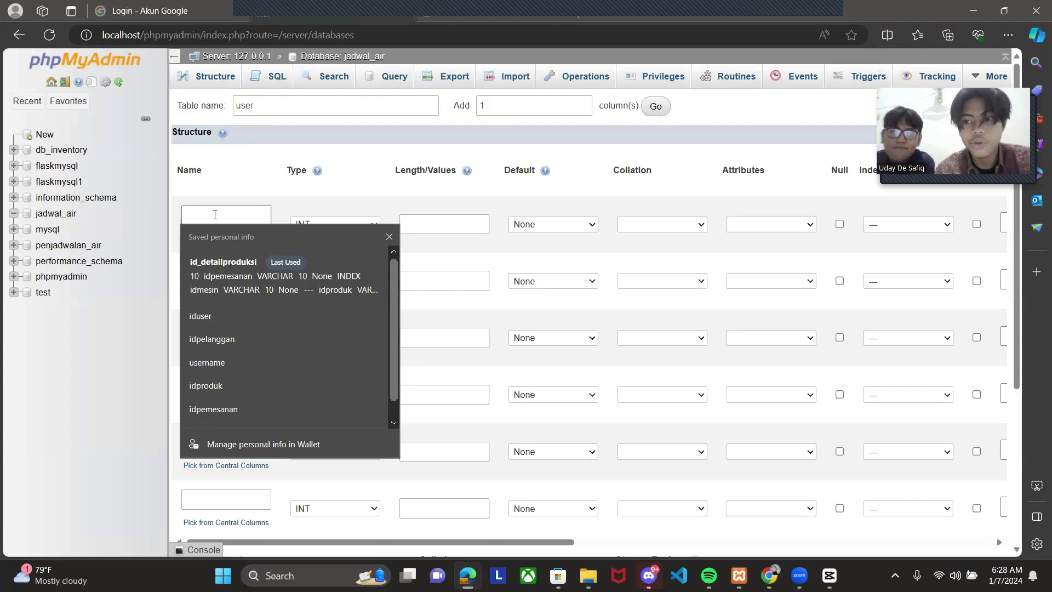
pyautogui.write('iduser')
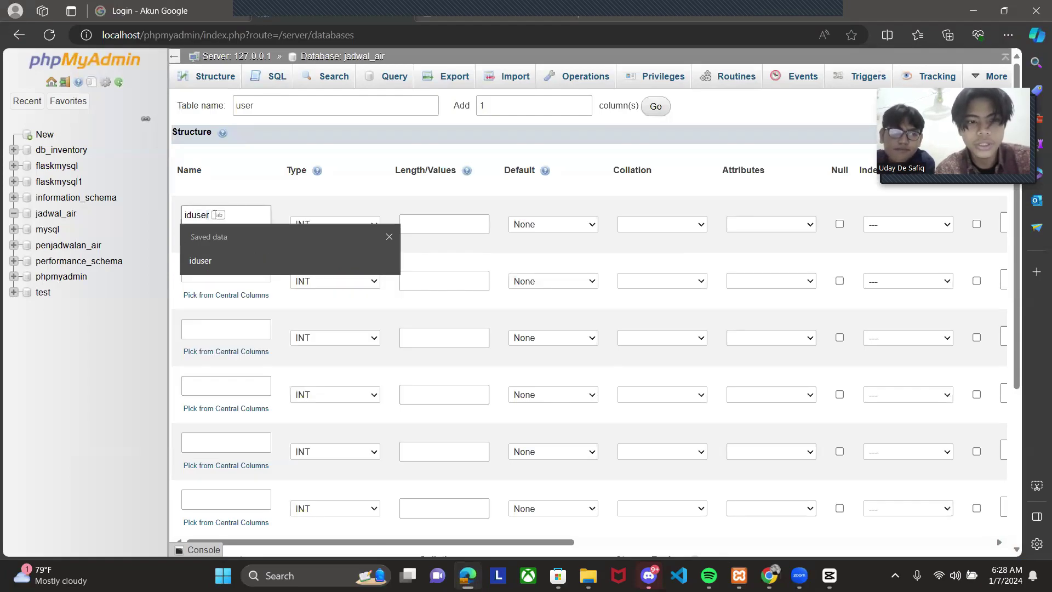
pyautogui.click(223, 271)
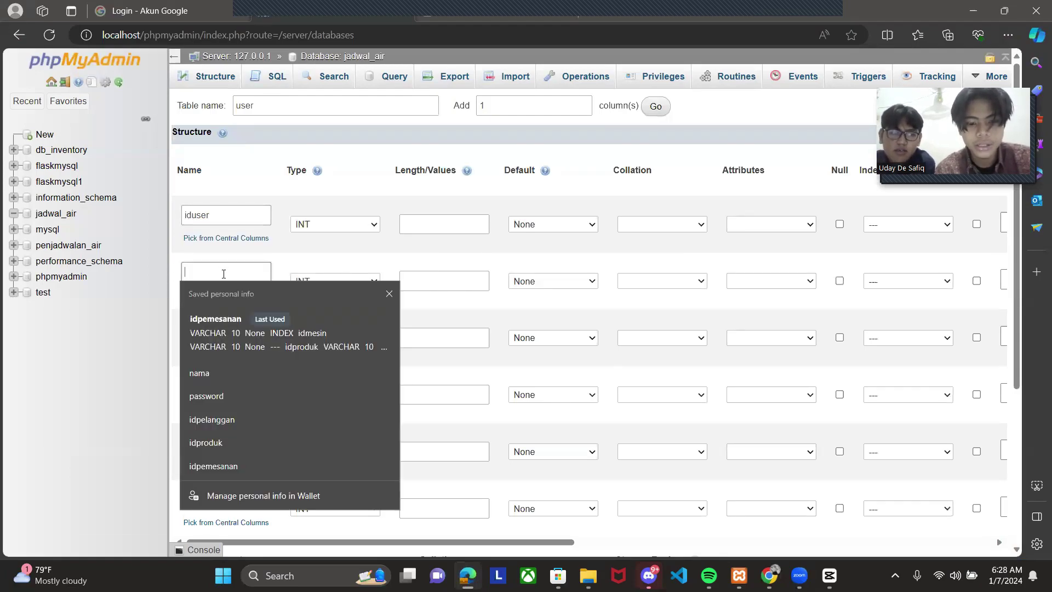
pyautogui.write('nama')
pyautogui.click(205, 330)
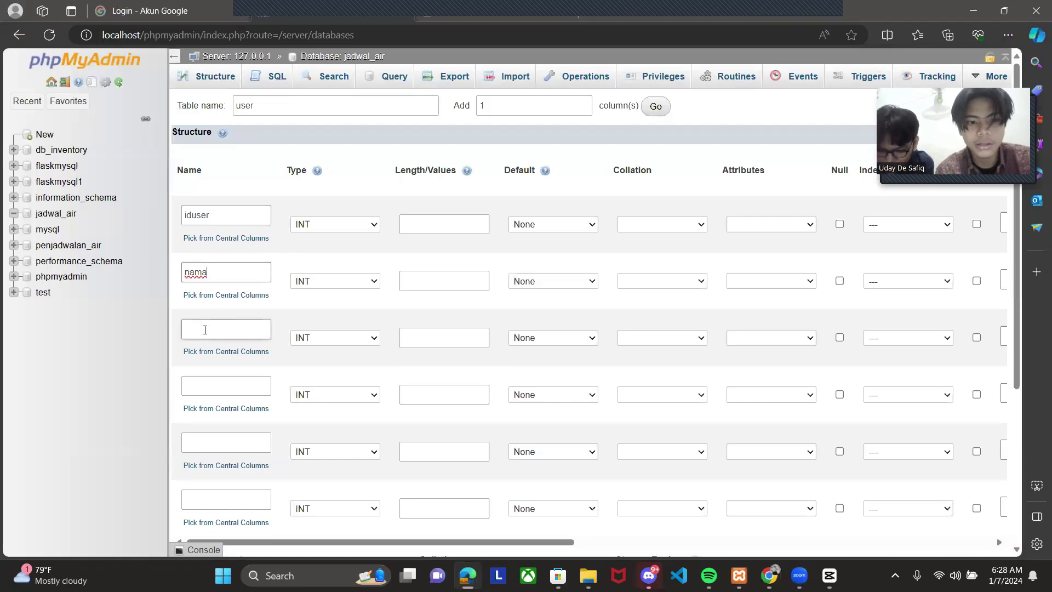
pyautogui.write('email')
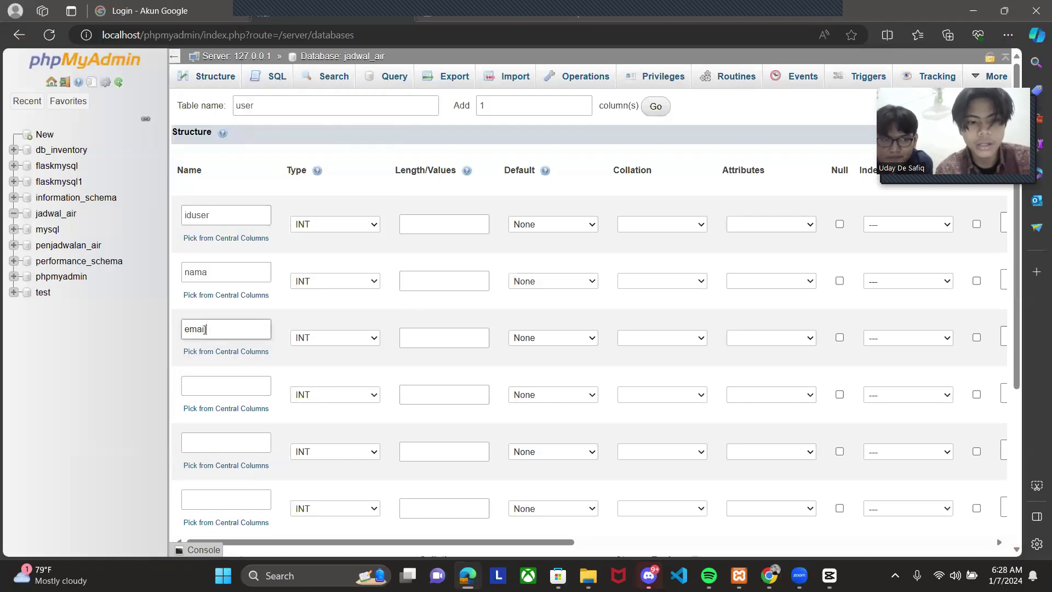
pyautogui.click(202, 384)
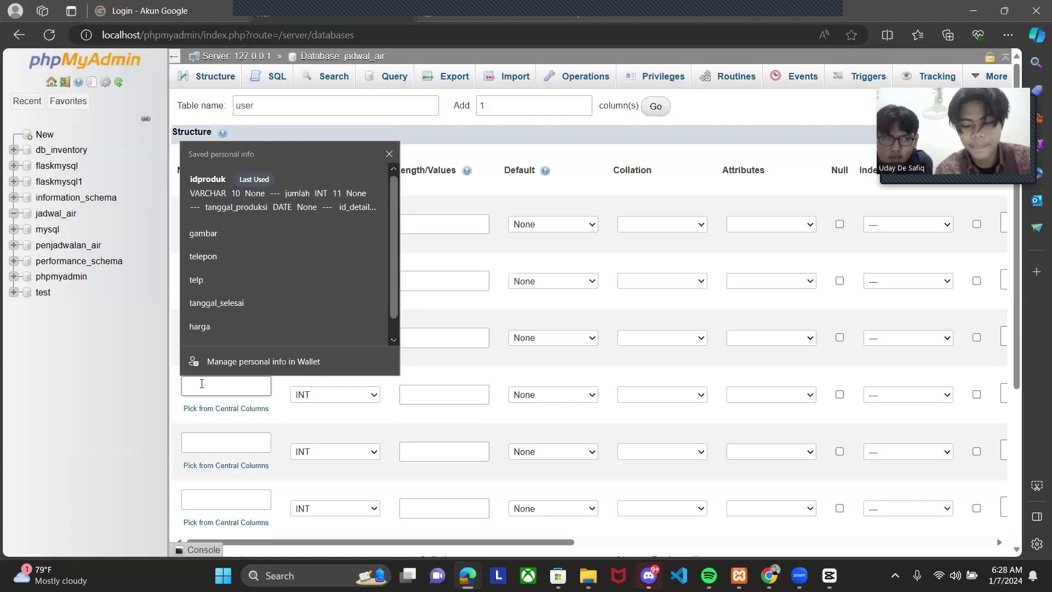
pyautogui.write('gambar')
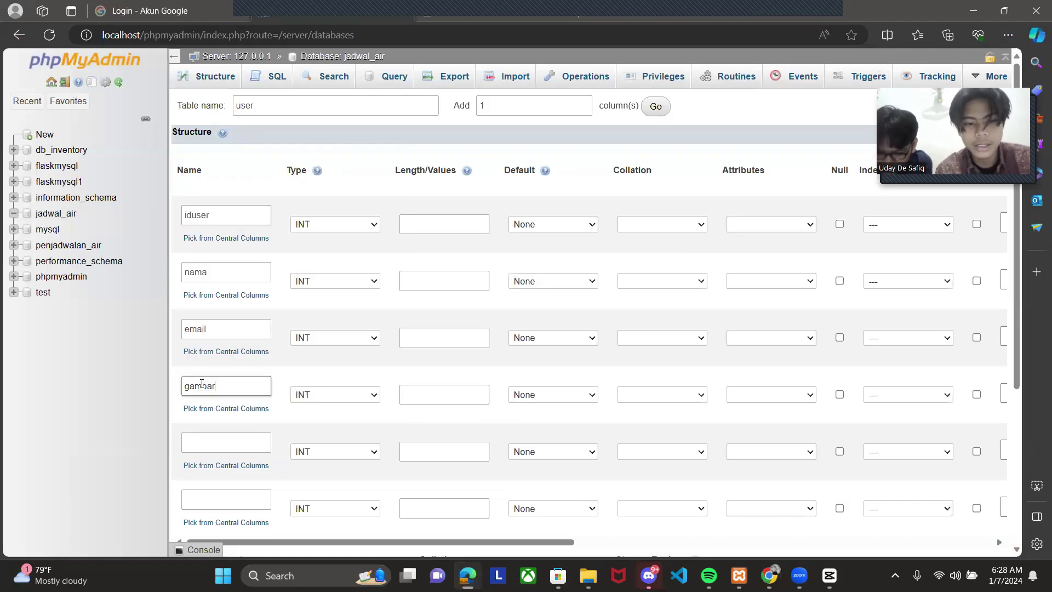
# - Name the fifth and sixth columns password and akses
pyautogui.click(201, 441)
pyautogui.write('passwr')
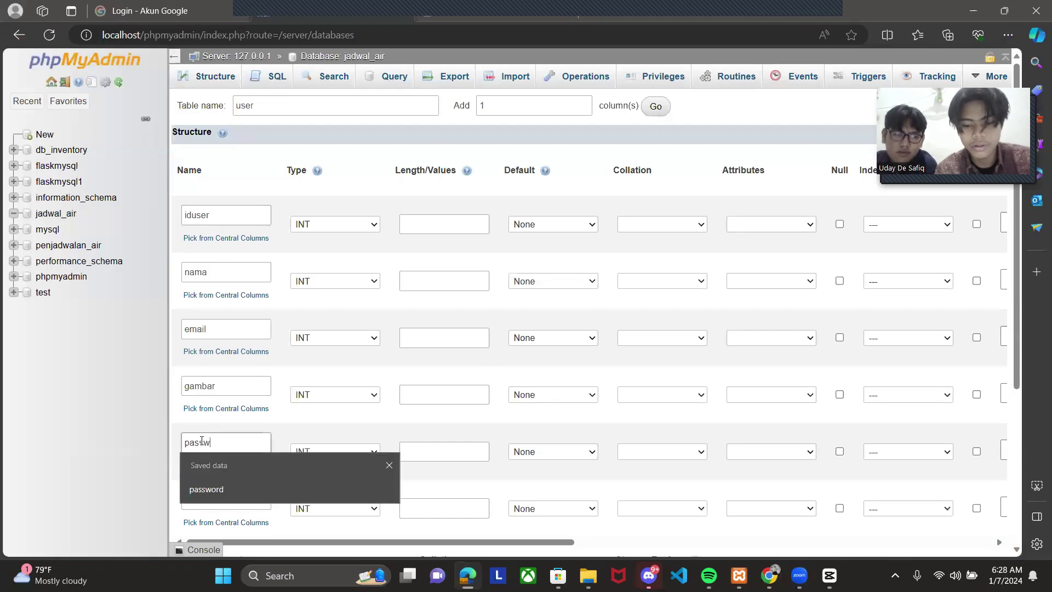
pyautogui.press('BackSpace')
pyautogui.write('ord')
pyautogui.press('Tab')
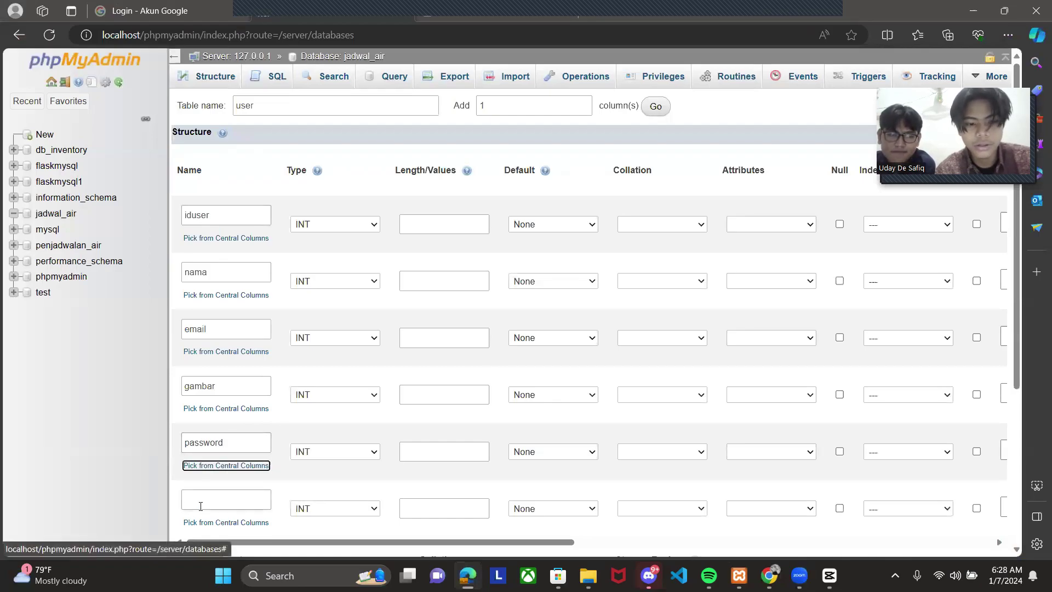
pyautogui.click(201, 501)
pyautogui.write('akses')
pyautogui.click(258, 427)
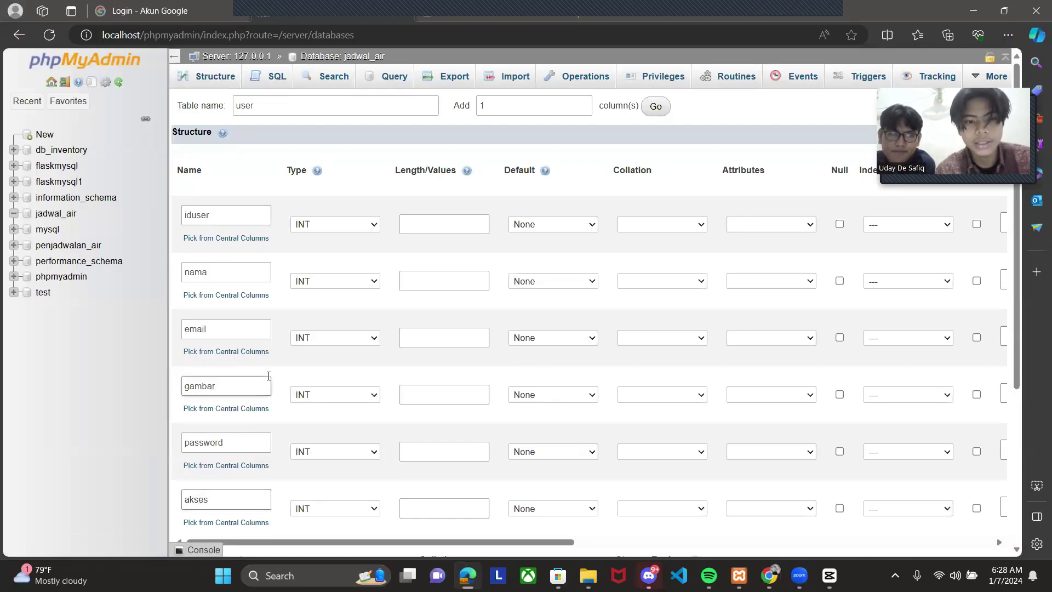
# - Set iduser, nama, email, gambar and password to type VARCHAR
pyautogui.click(344, 224)
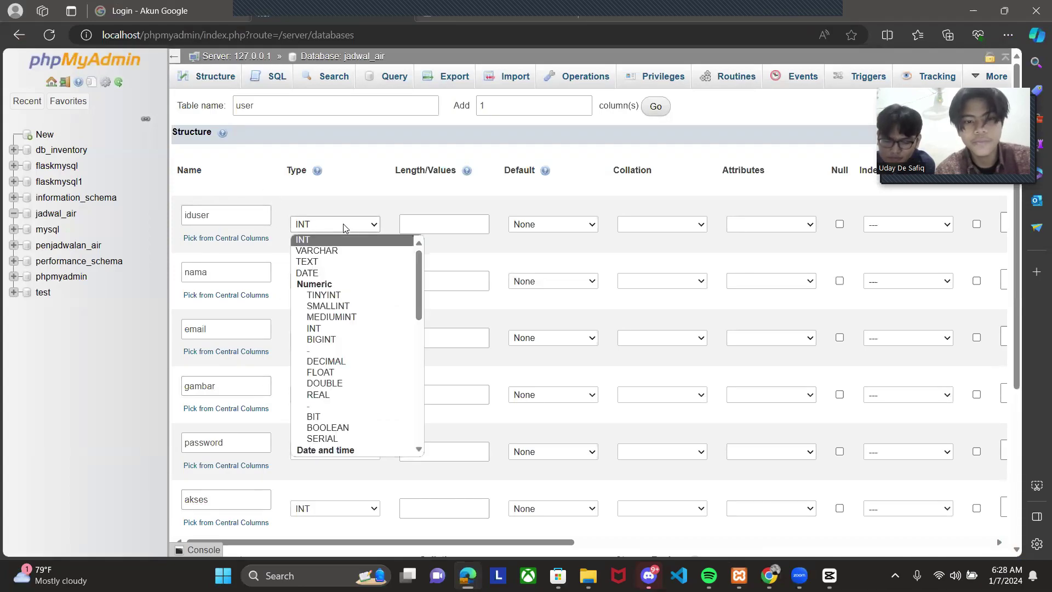
pyautogui.click(337, 251)
pyautogui.click(324, 282)
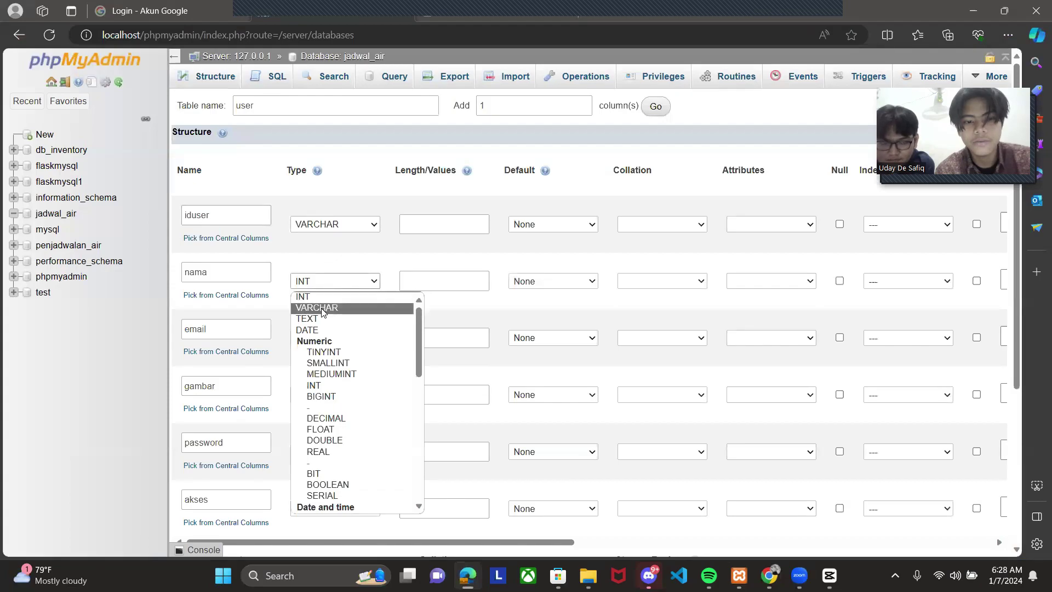
pyautogui.click(322, 312)
pyautogui.click(322, 338)
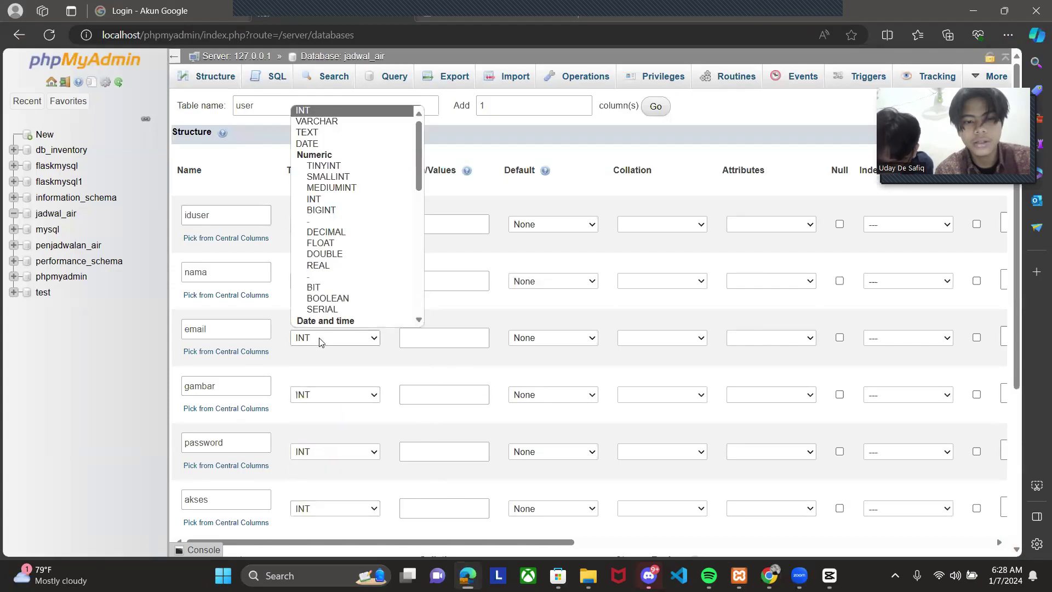
pyautogui.click(320, 122)
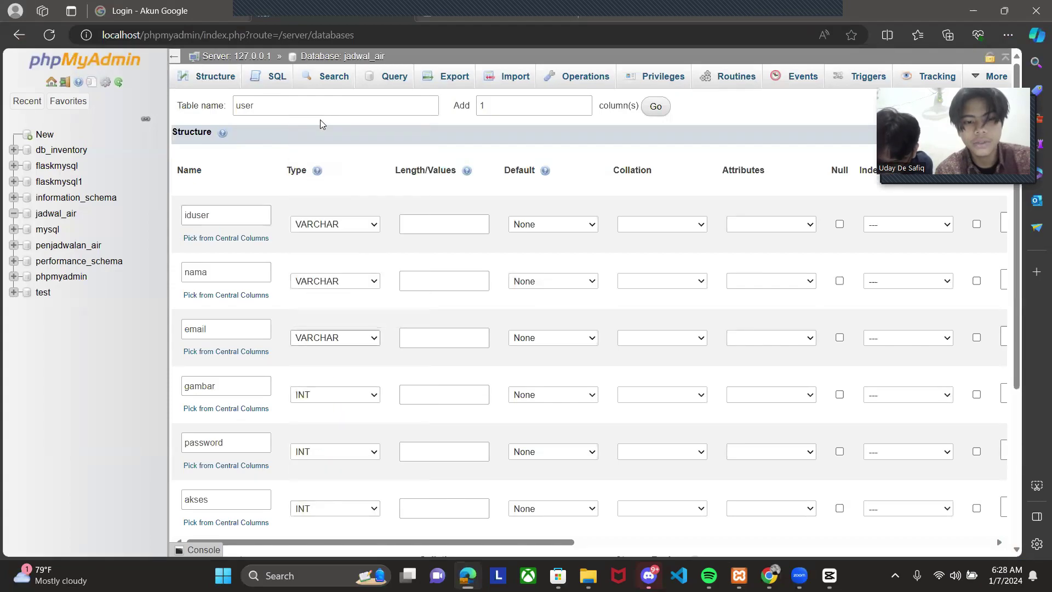
pyautogui.click(313, 396)
pyautogui.click(323, 453)
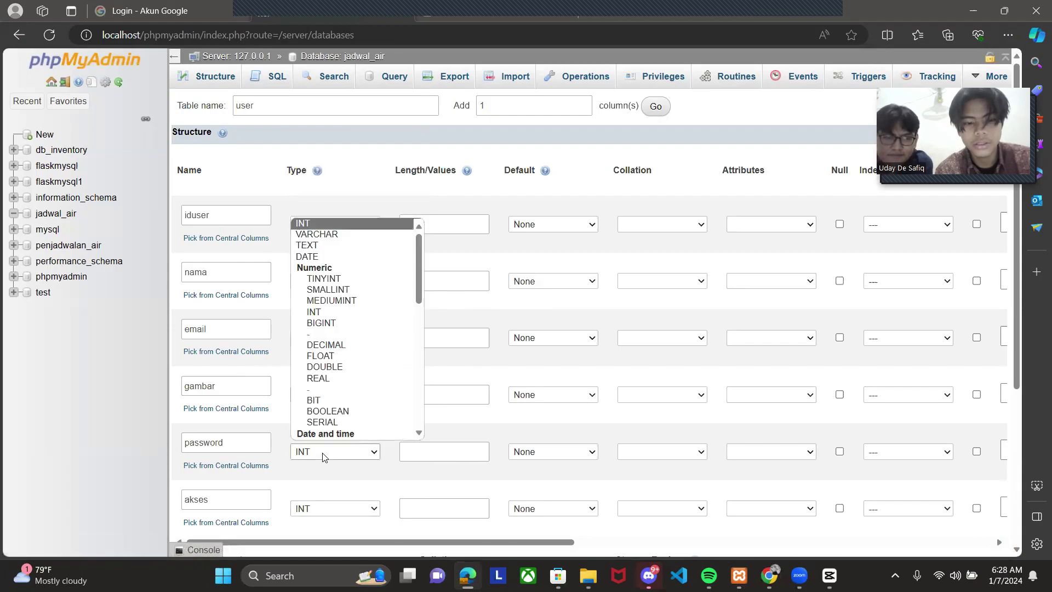
pyautogui.press('Down')
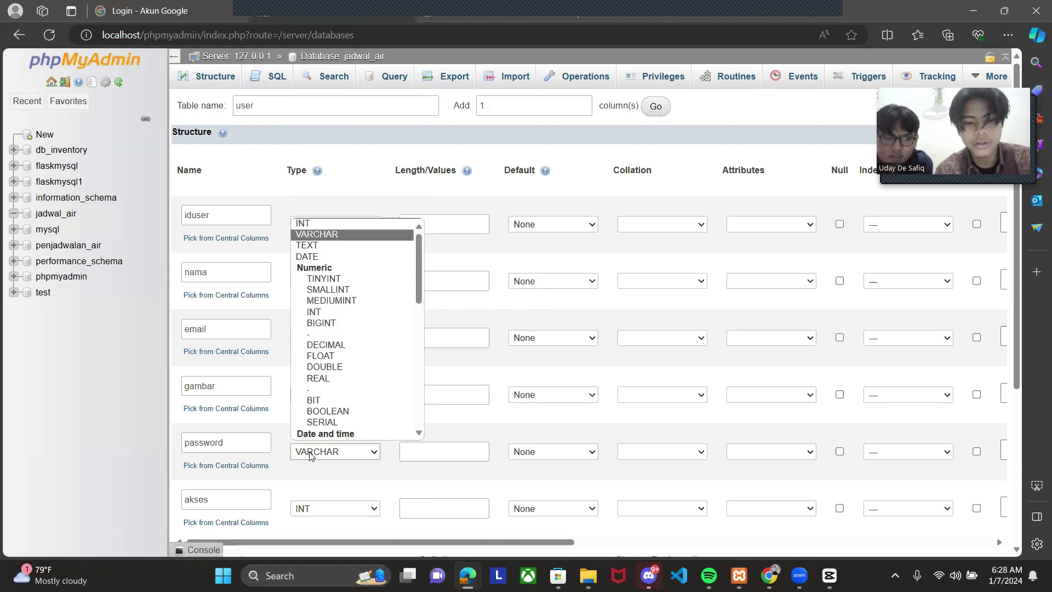
pyautogui.moveTo(316, 471); pyautogui.dragTo(332, 402)
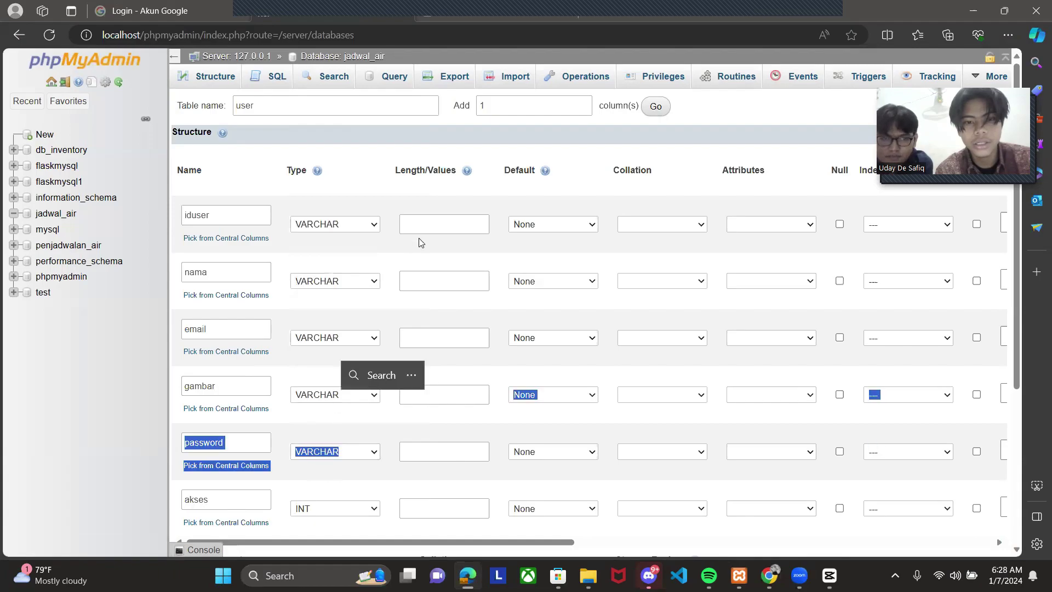
# - Enter column lengths 10, 128, 128, 50, 256 and 1 for iduser through akses
pyautogui.click(427, 223)
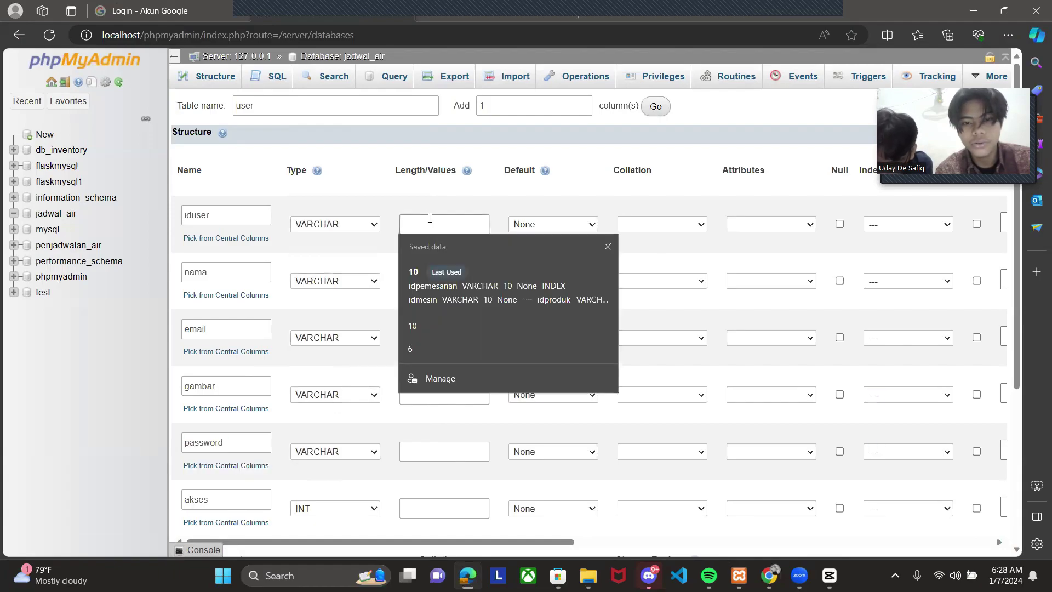
pyautogui.write('10')
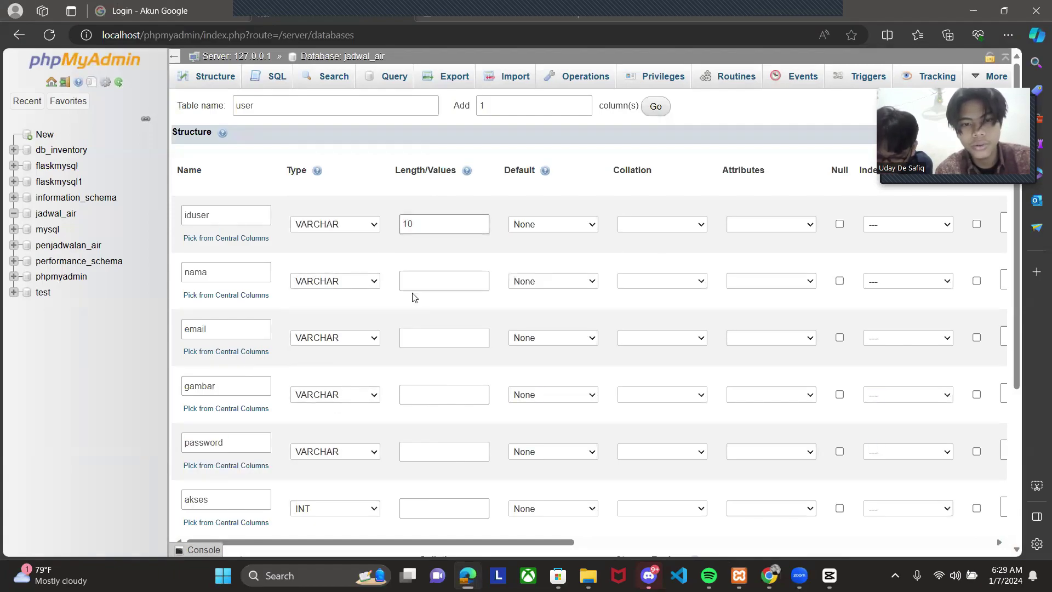
pyautogui.click(421, 277)
pyautogui.write('128')
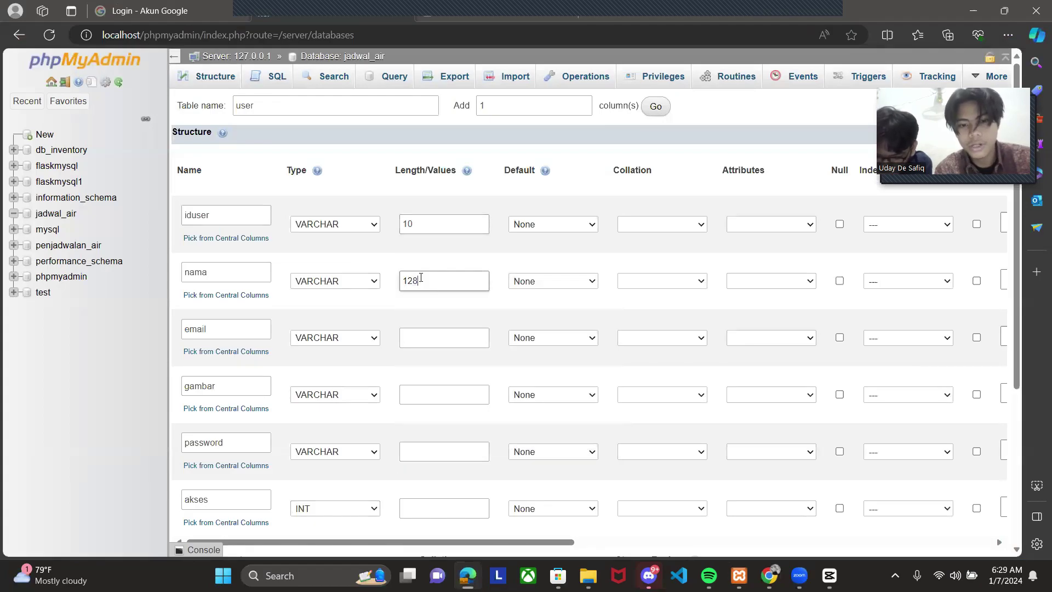
pyautogui.click(421, 337)
pyautogui.write('128')
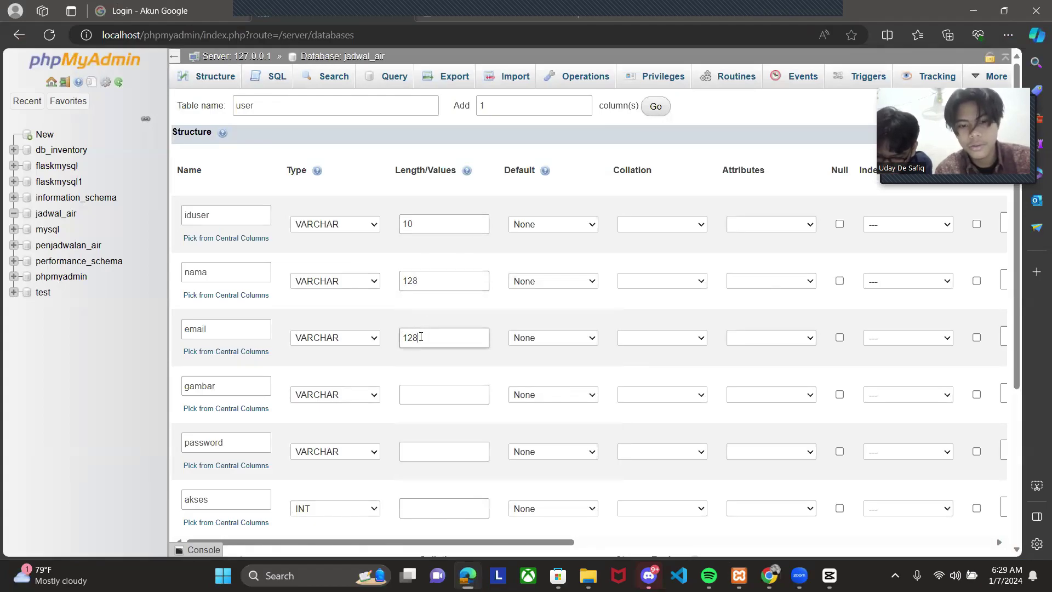
pyautogui.click(425, 392)
pyautogui.write('50')
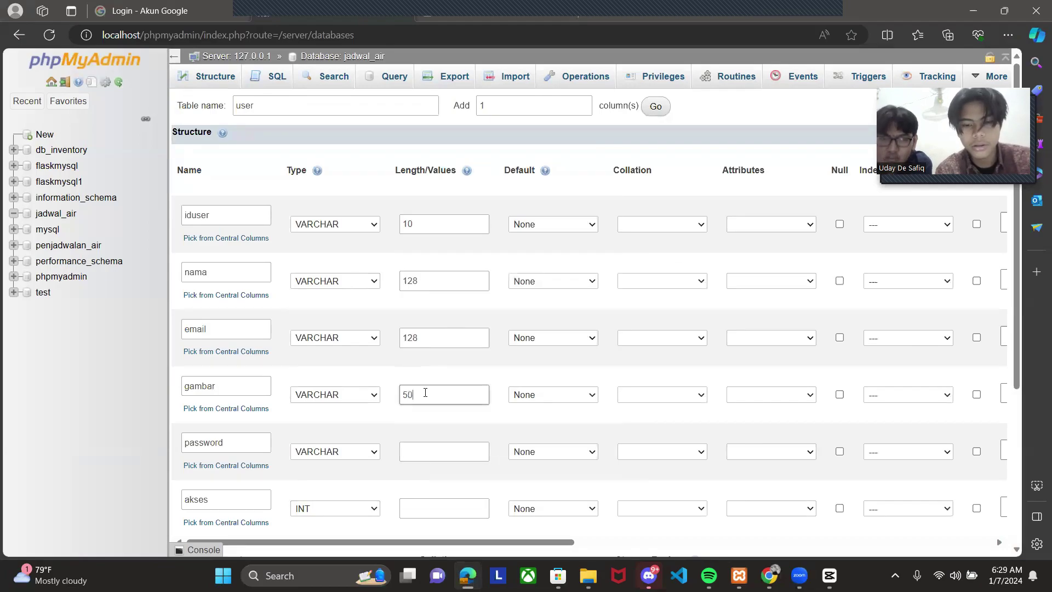
pyautogui.click(428, 452)
pyautogui.write('256')
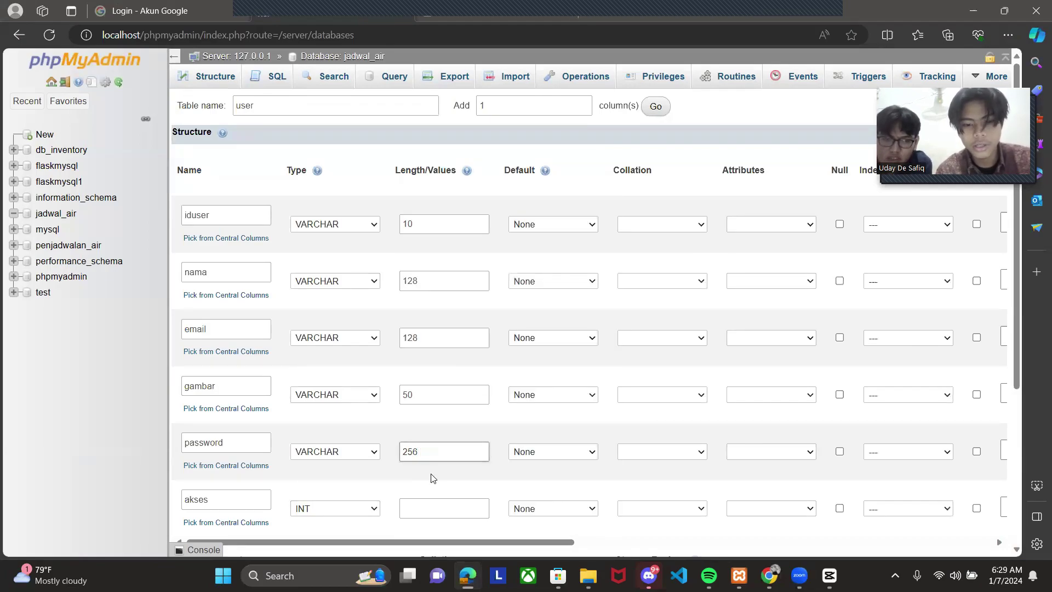
pyautogui.click(432, 507)
pyautogui.write('1')
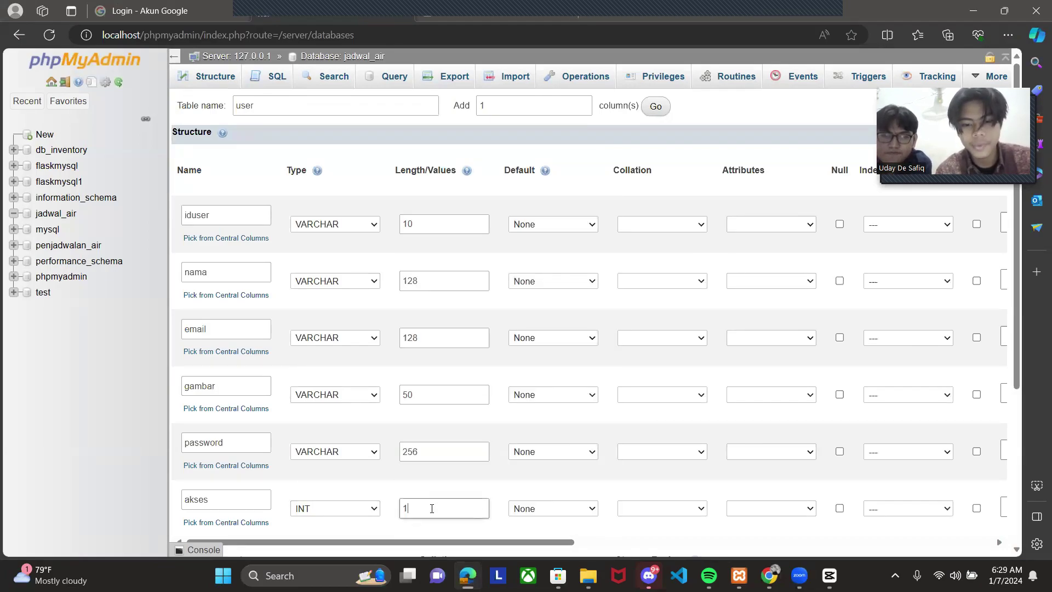
# - Make iduser the PRIMARY key index
pyautogui.click(881, 223)
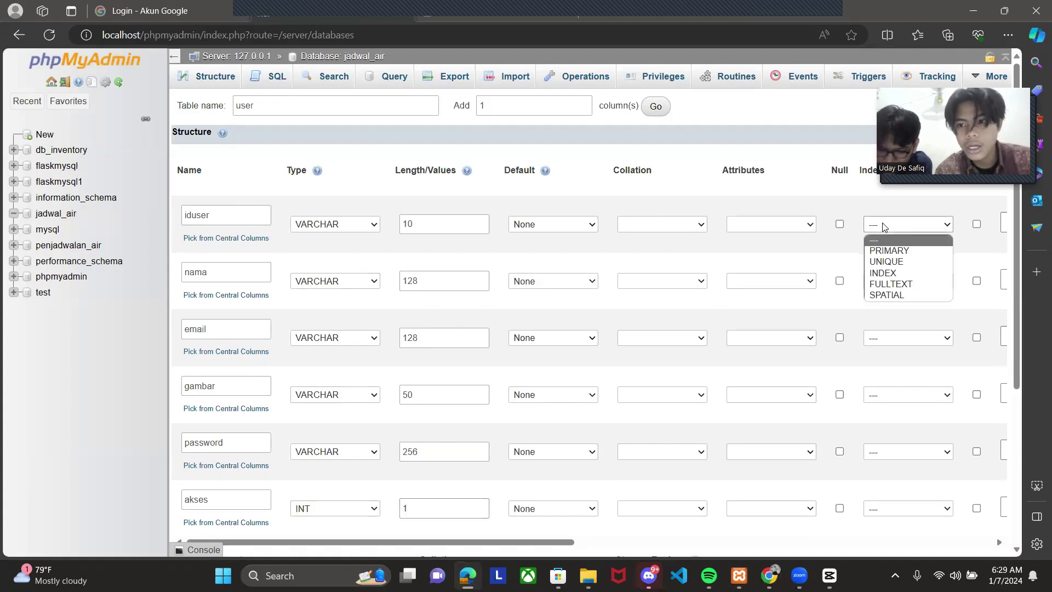
pyautogui.click(886, 251)
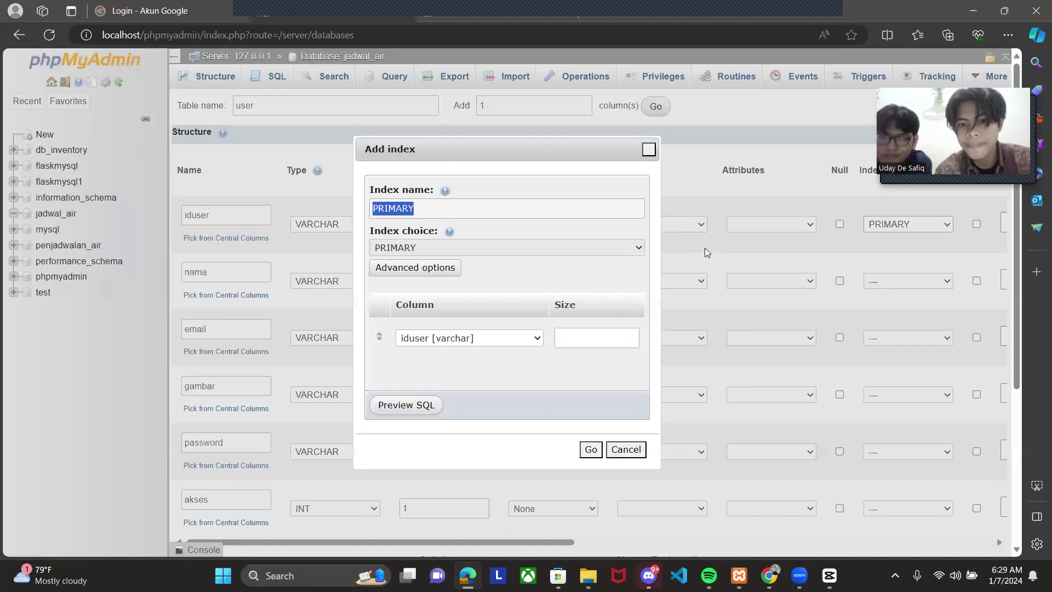
pyautogui.click(587, 449)
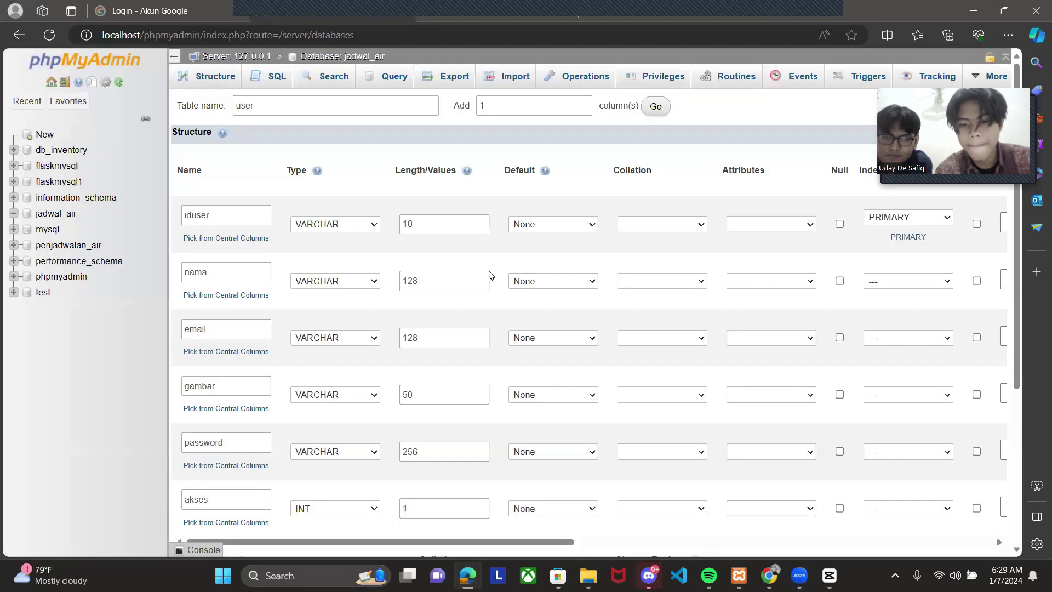
pyautogui.scroll(-4, 495, 265)
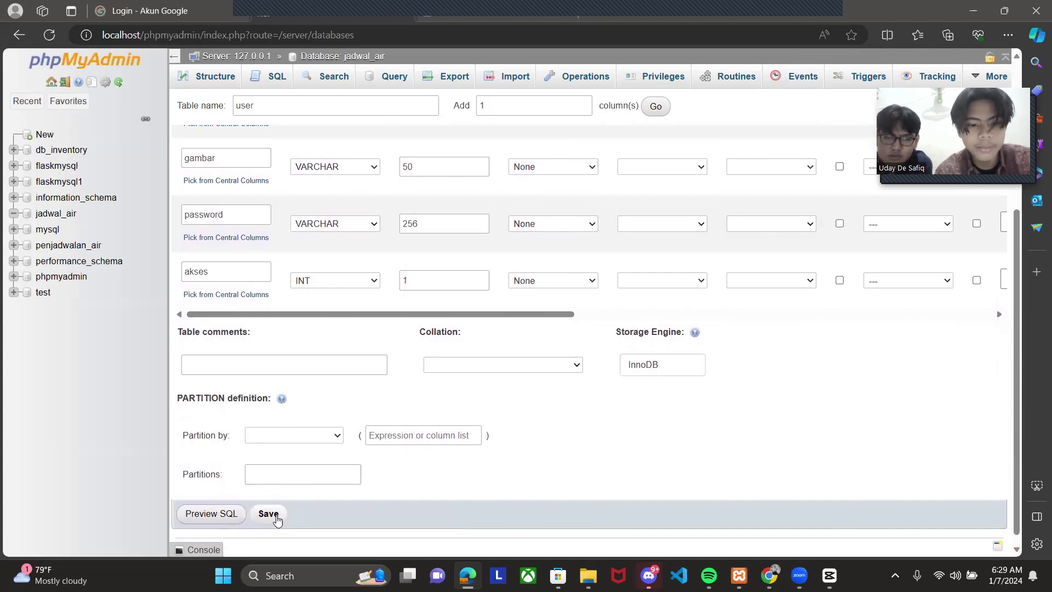
# - Save the user table and go to its SQL query page
pyautogui.click(269, 515)
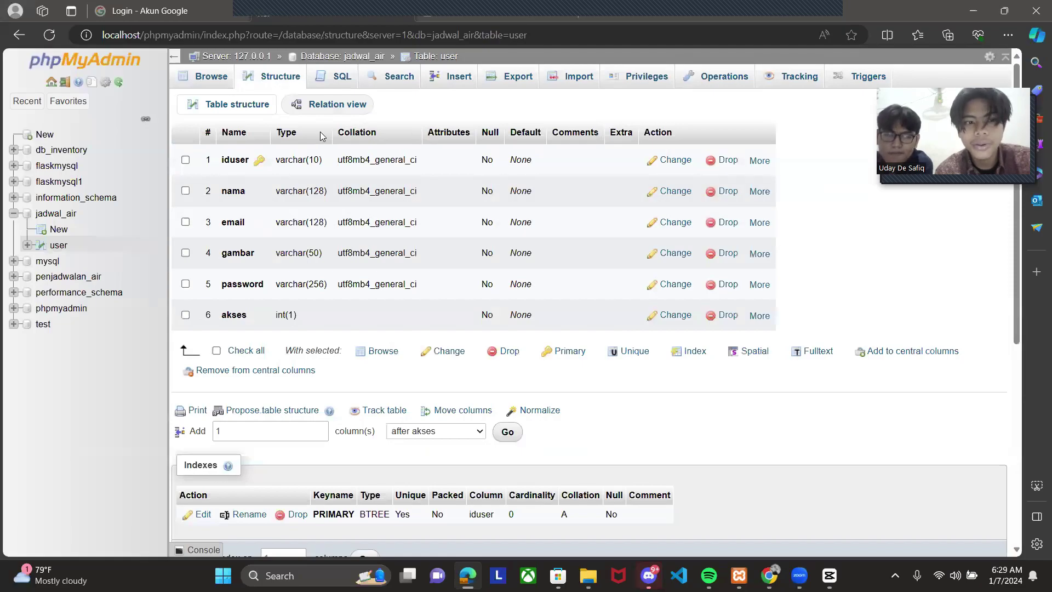
pyautogui.click(348, 86)
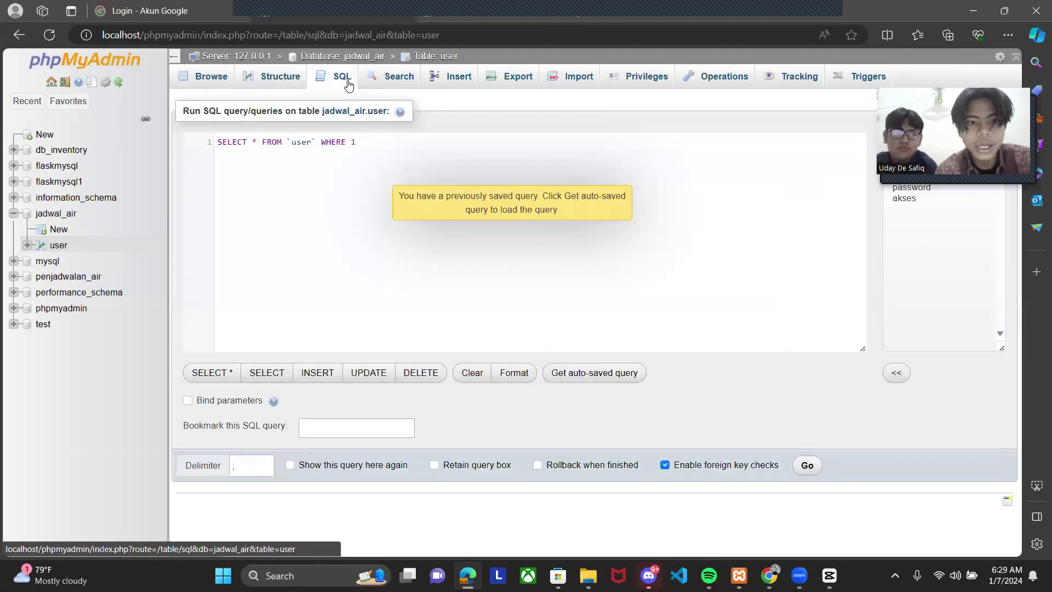
# - Load the INSERT template and fill in iduser 1234 and a sample name
pyautogui.click(317, 373)
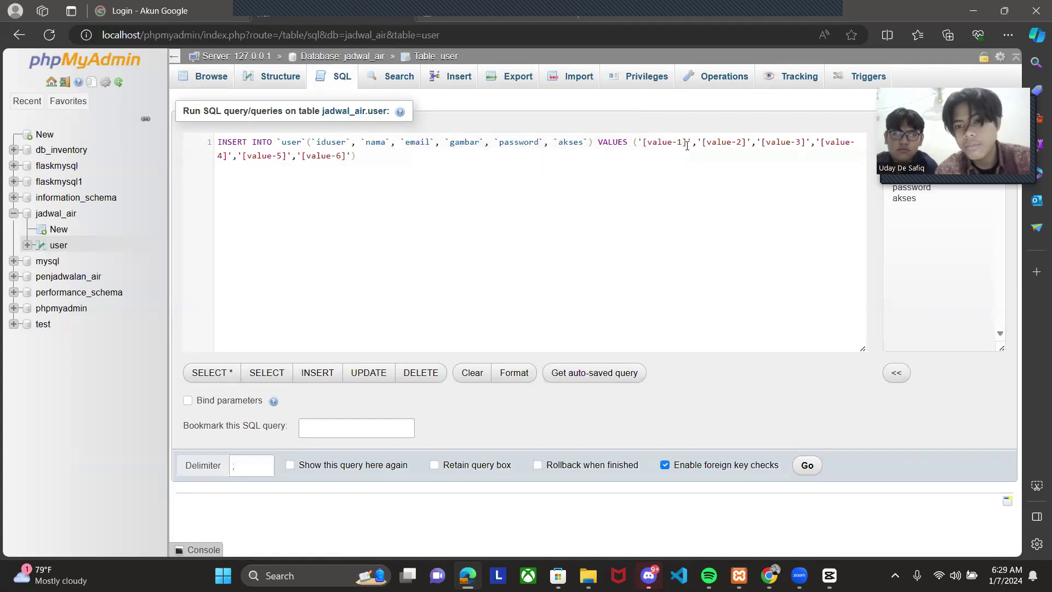
pyautogui.press('BackSpace')
pyautogui.press('BackSpace')
pyautogui.press('BackSpace')
pyautogui.press('BackSpace')
pyautogui.press('BackSpace')
pyautogui.press('BackSpace')
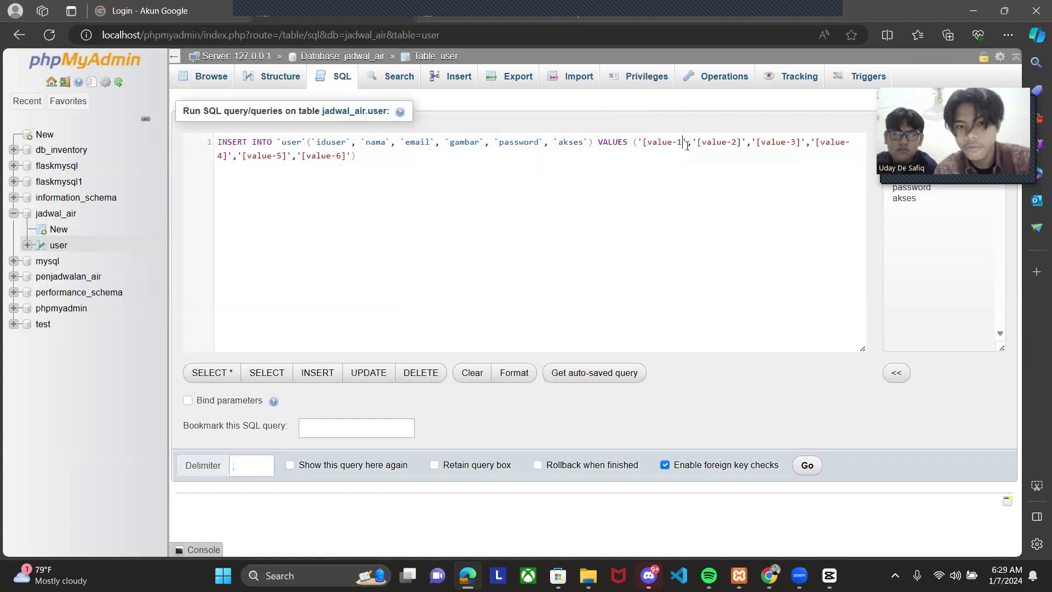
pyautogui.press('BackSpace')
pyautogui.press('BackSpace')
pyautogui.press('BackSpace')
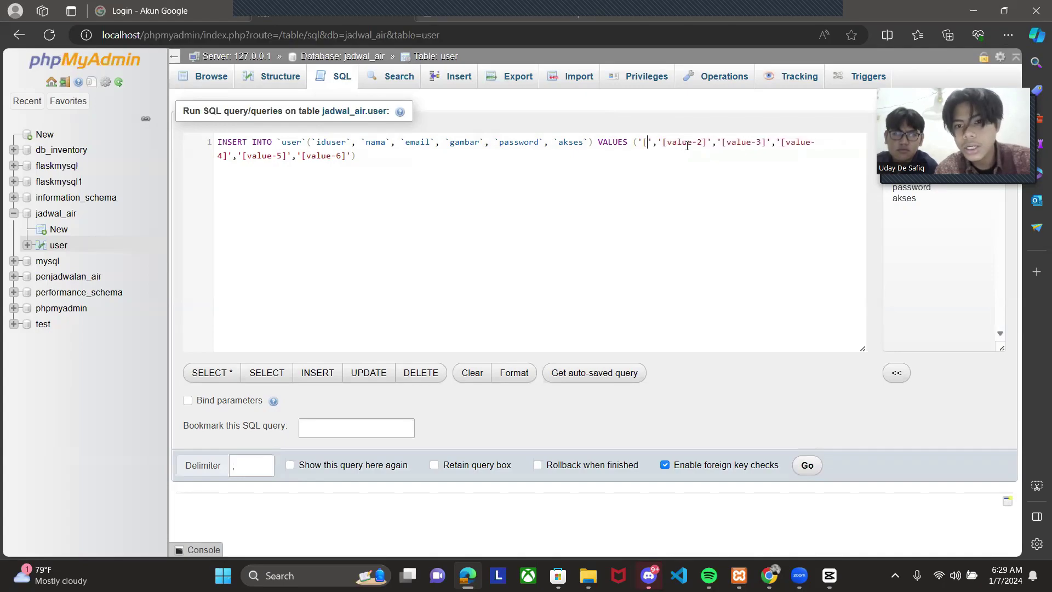
pyautogui.write('1234')
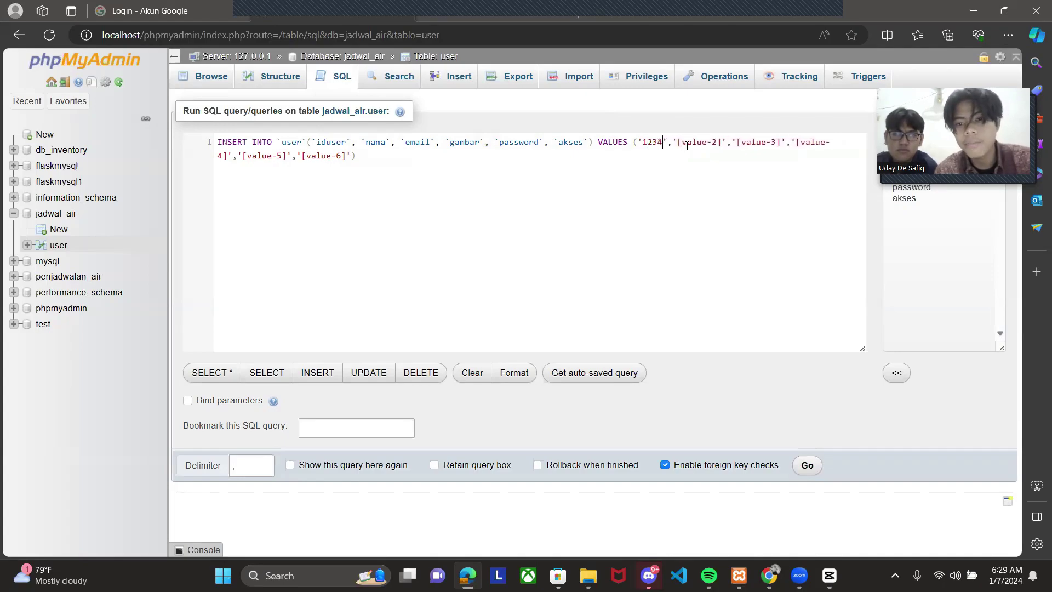
pyautogui.press('BackSpace')
pyautogui.press('BackSpace')
pyautogui.press('BackSpace')
pyautogui.press('BackSpace')
pyautogui.press('BackSpace')
pyautogui.press('BackSpace')
pyautogui.press('BackSpace')
pyautogui.press('BackSpace')
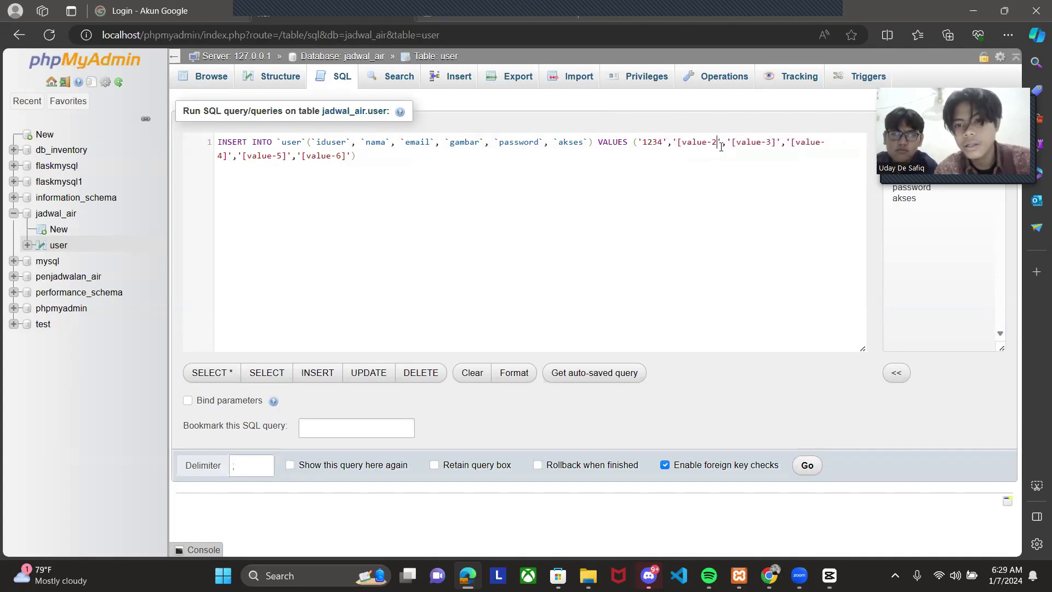
pyautogui.press('BackSpace')
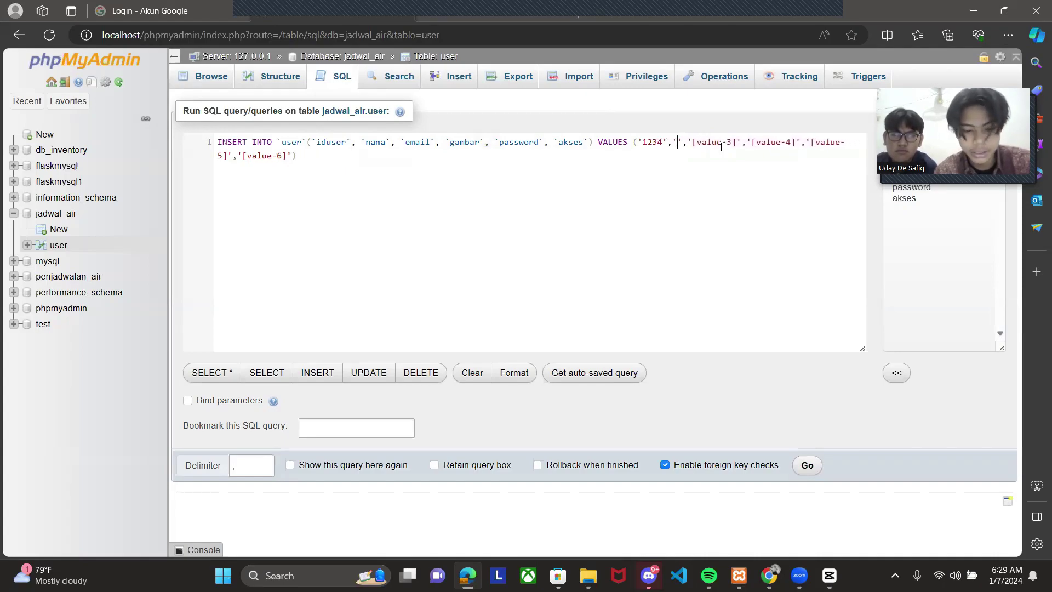
pyautogui.write('uday')
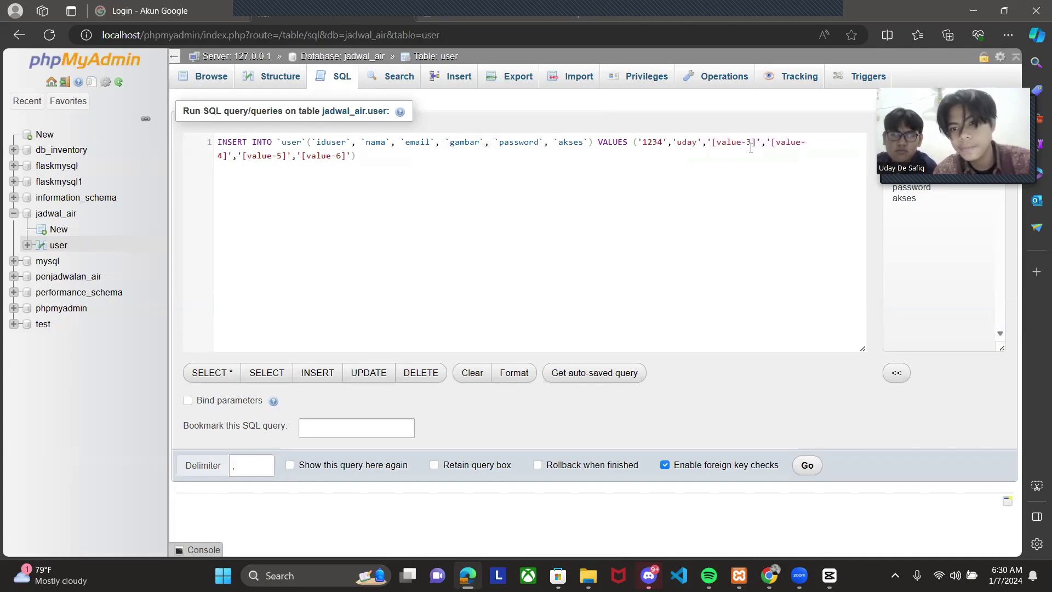
# - Fill in the sample e-mail, image file name and password, and clear the akses placeholder
pyautogui.click(756, 147)
pyautogui.press('BackSpace')
pyautogui.press('BackSpace')
pyautogui.press('BackSpace')
pyautogui.press('BackSpace')
pyautogui.press('BackSpace')
pyautogui.press('BackSpace')
pyautogui.press('BackSpace')
pyautogui.press('BackSpace')
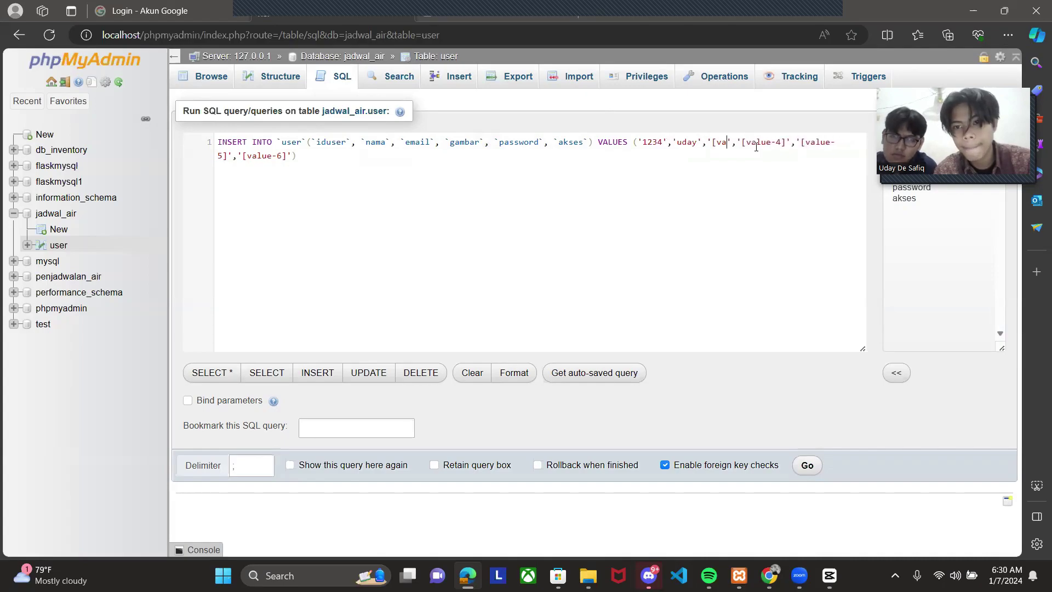
pyautogui.press('BackSpace')
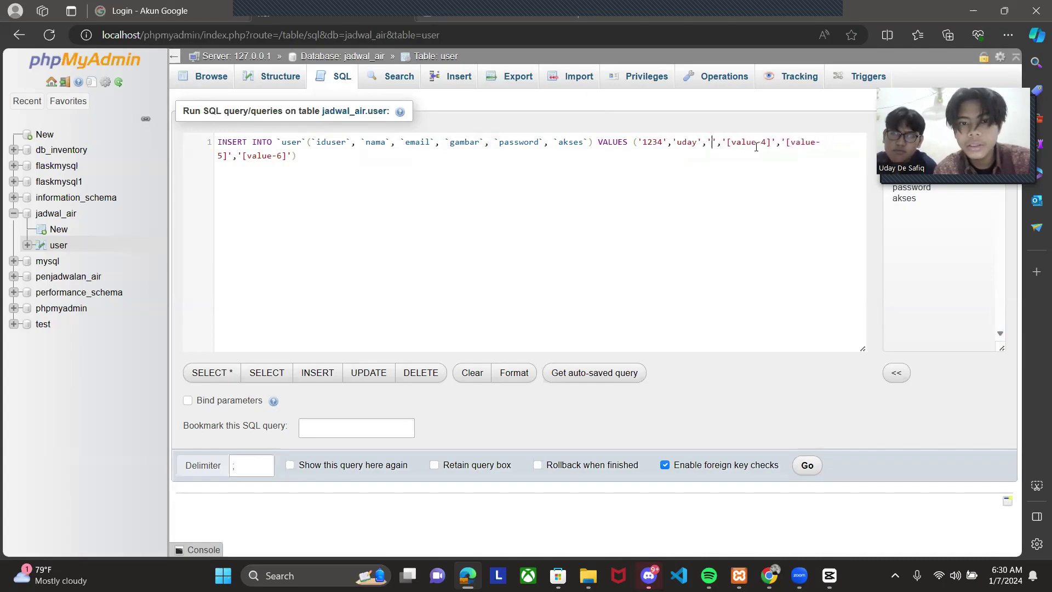
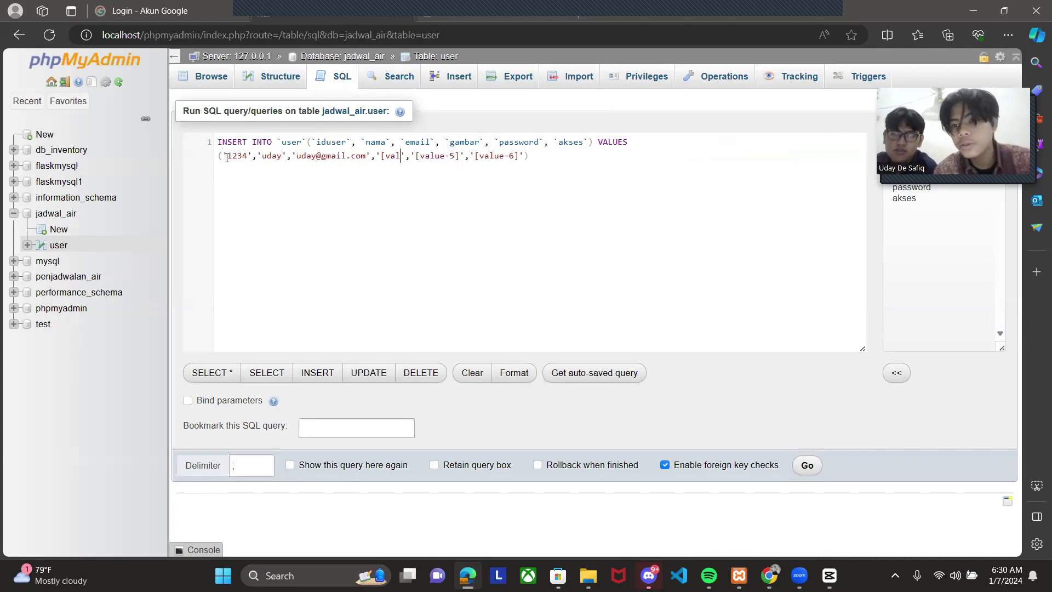
pyautogui.write('uday')
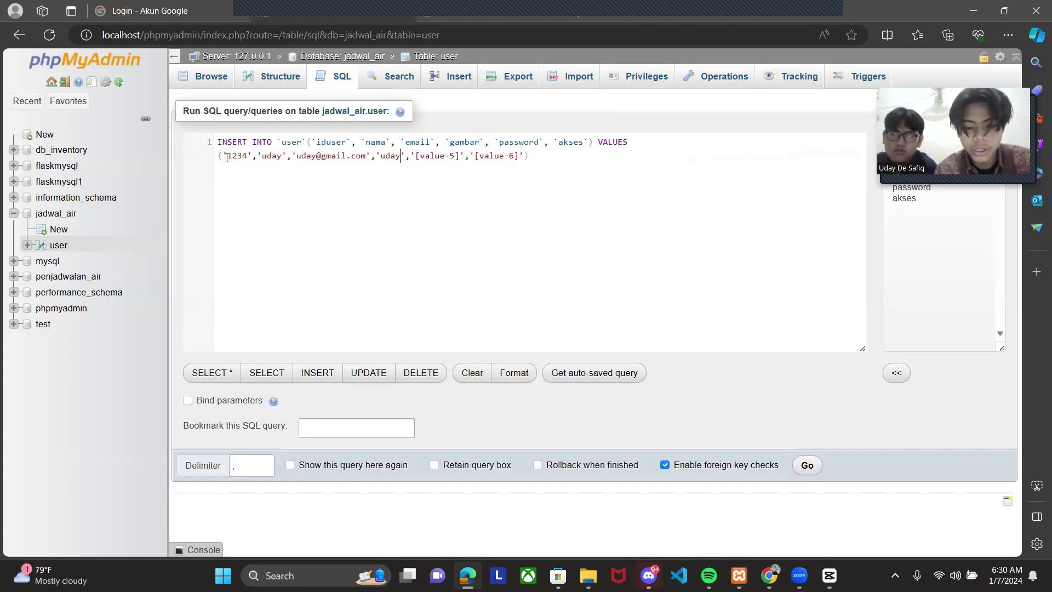
pyautogui.write('.png')
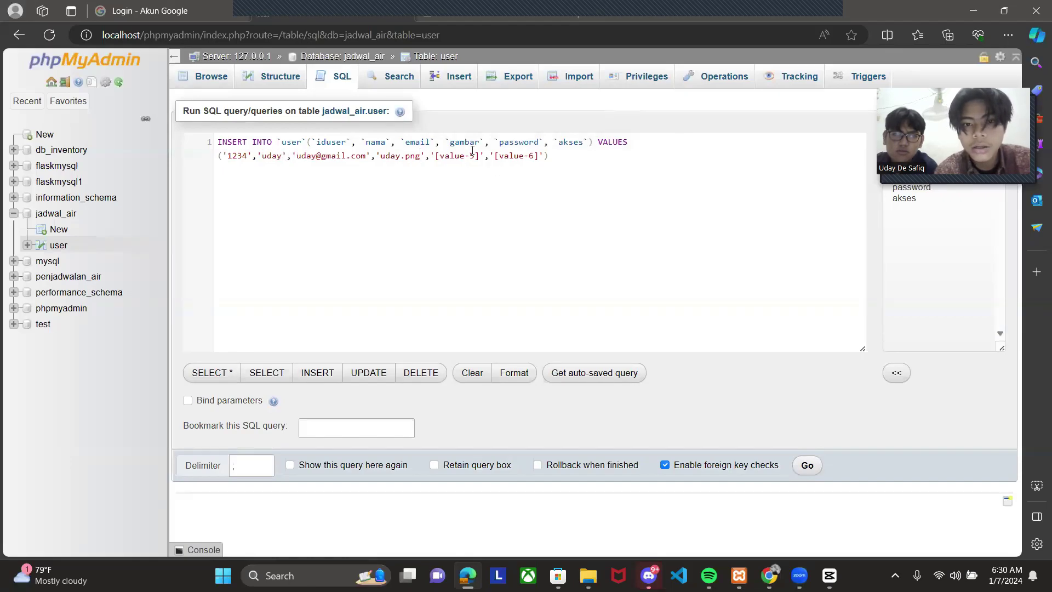
pyautogui.press('BackSpace')
pyautogui.press('BackSpace')
pyautogui.press('BackSpace')
pyautogui.press('BackSpace')
pyautogui.press('BackSpace')
pyautogui.press('BackSpace')
pyautogui.press('BackSpace')
pyautogui.press('BackSpace')
pyautogui.press('BackSpace')
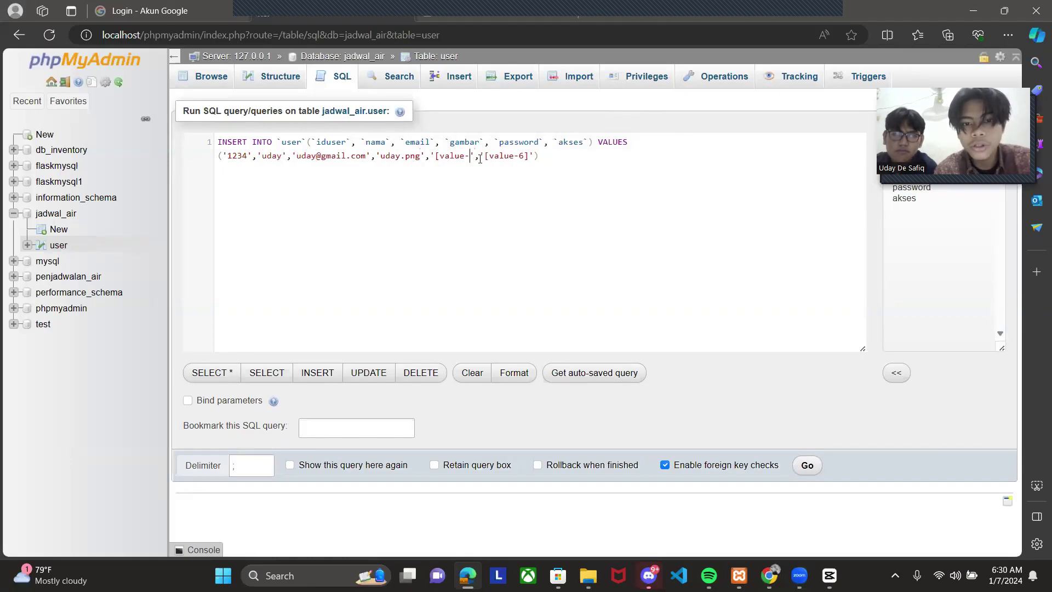
pyautogui.write('uday123')
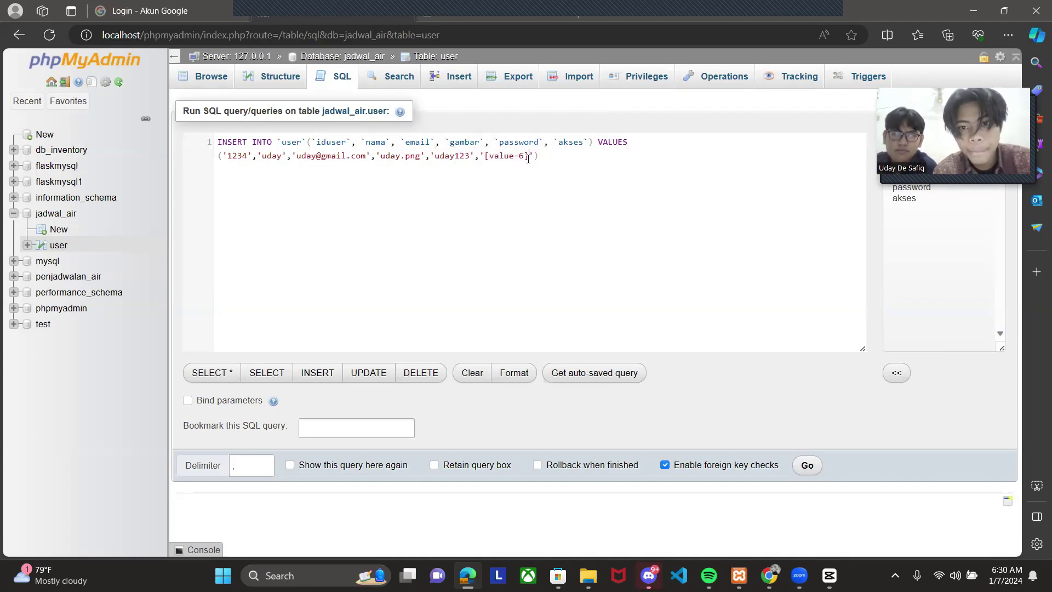
pyautogui.press('BackSpace')
pyautogui.press('BackSpace')
pyautogui.press('BackSpace')
pyautogui.press('BackSpace')
pyautogui.press('BackSpace')
pyautogui.press('BackSpace')
pyautogui.press('BackSpace')
pyautogui.press('BackSpace')
pyautogui.press('BackSpace')
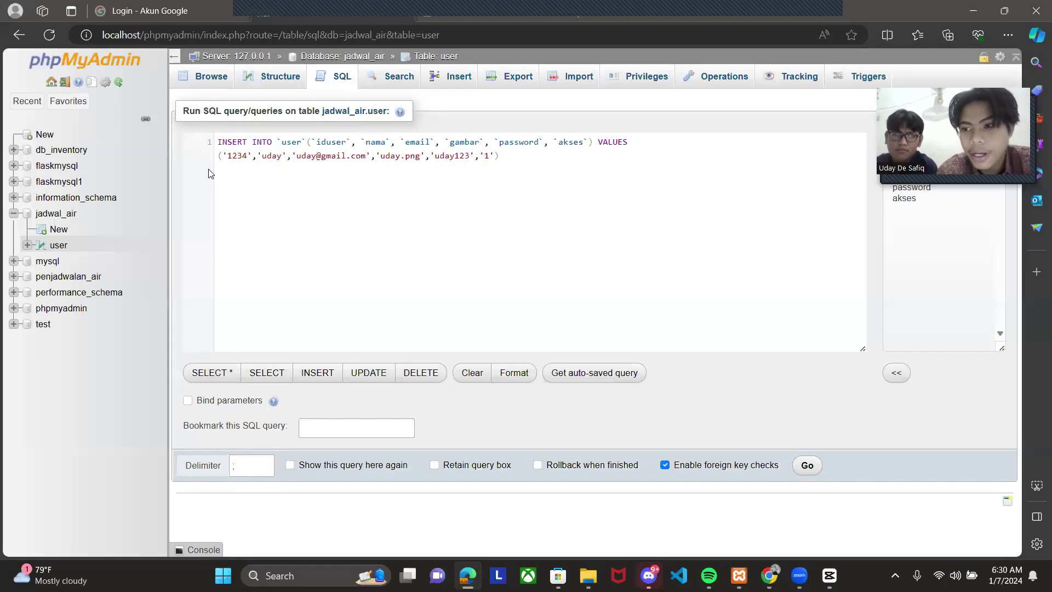
# - Copy ChatGPT's five-row user INSERT code and switch back to phpMyAdmin
pyautogui.hotkey('alt', 'Tab')
pyautogui.hotkey('alt', 'Tab')
pyautogui.hotkey('alt', 'Tab')
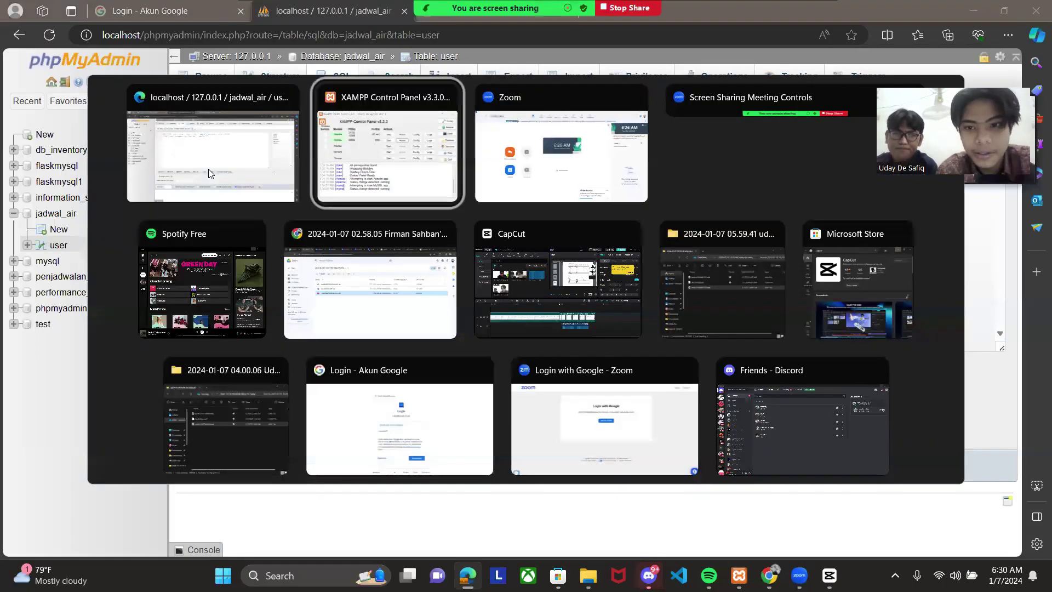
pyautogui.hotkey('alt', 'Tab')
pyautogui.hotkey('alt', 'Tab')
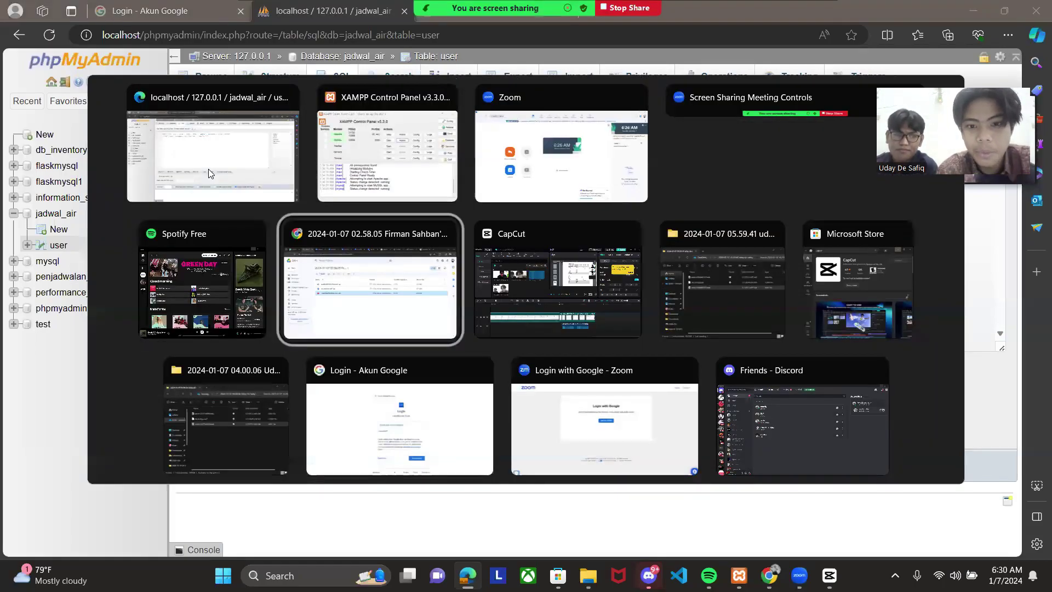
pyautogui.click(208, 173)
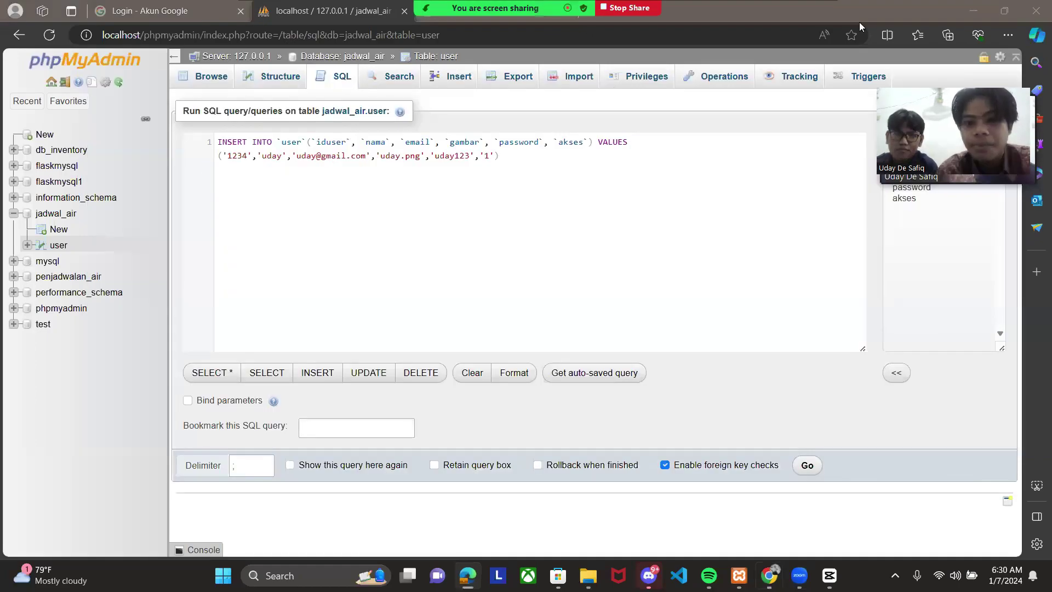
pyautogui.hotkey('alt', 'Tab')
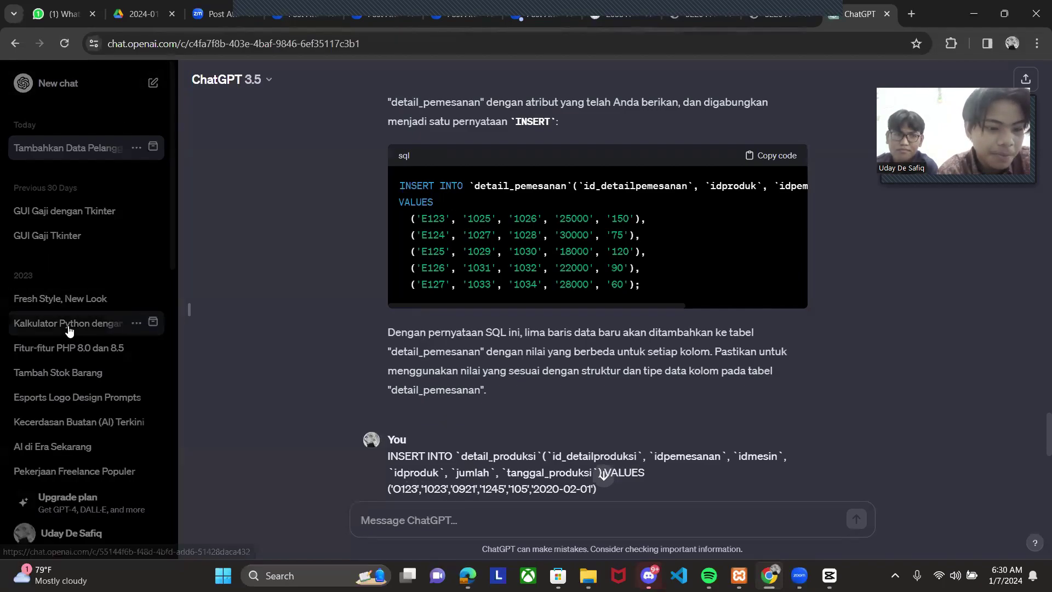
pyautogui.scroll(-4, 527, 269)
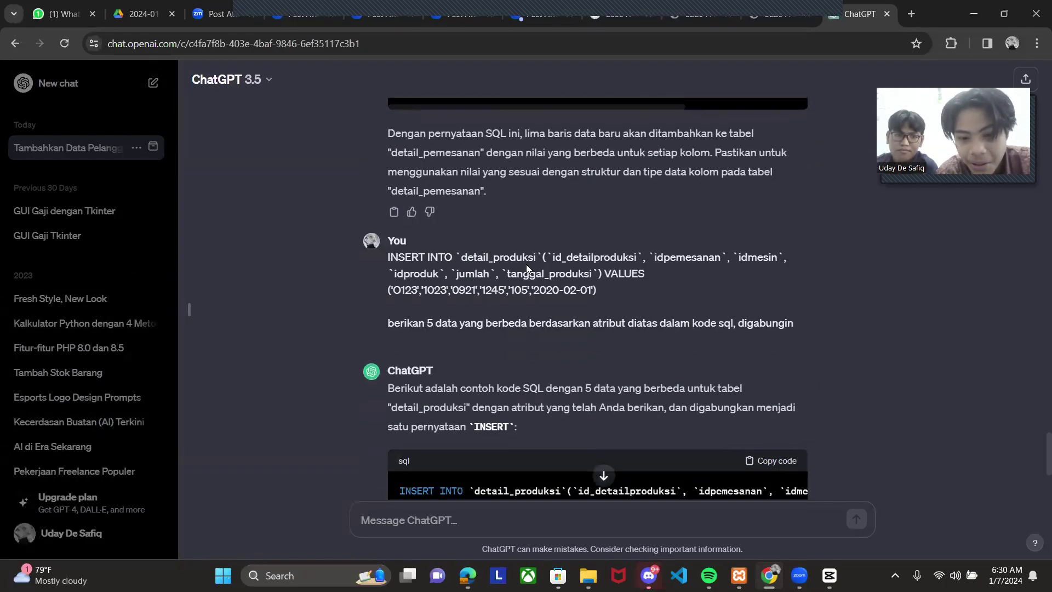
pyautogui.scroll(-5, 526, 264)
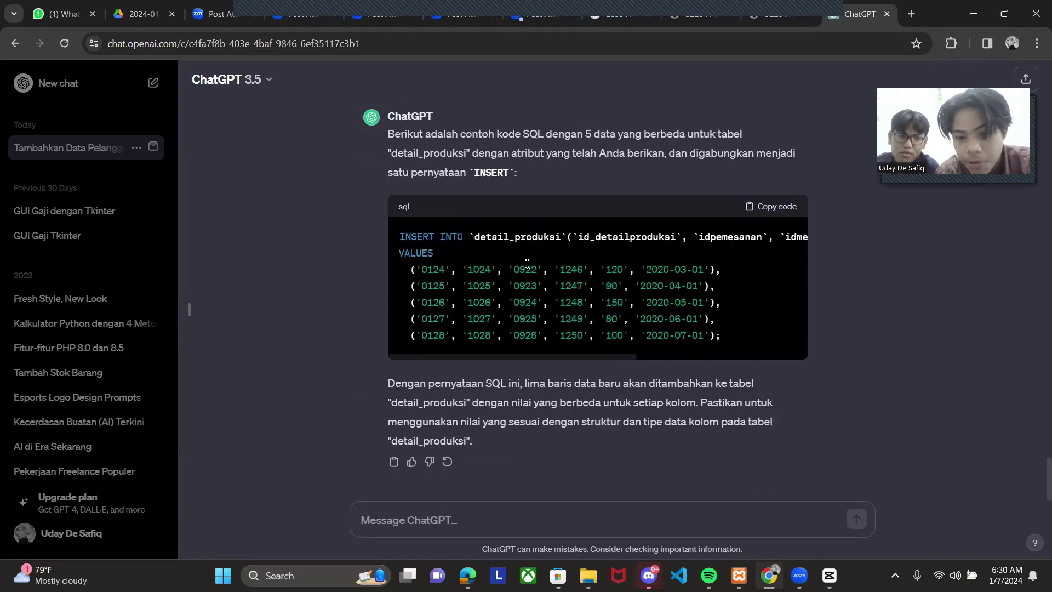
pyautogui.scroll(20, 527, 264)
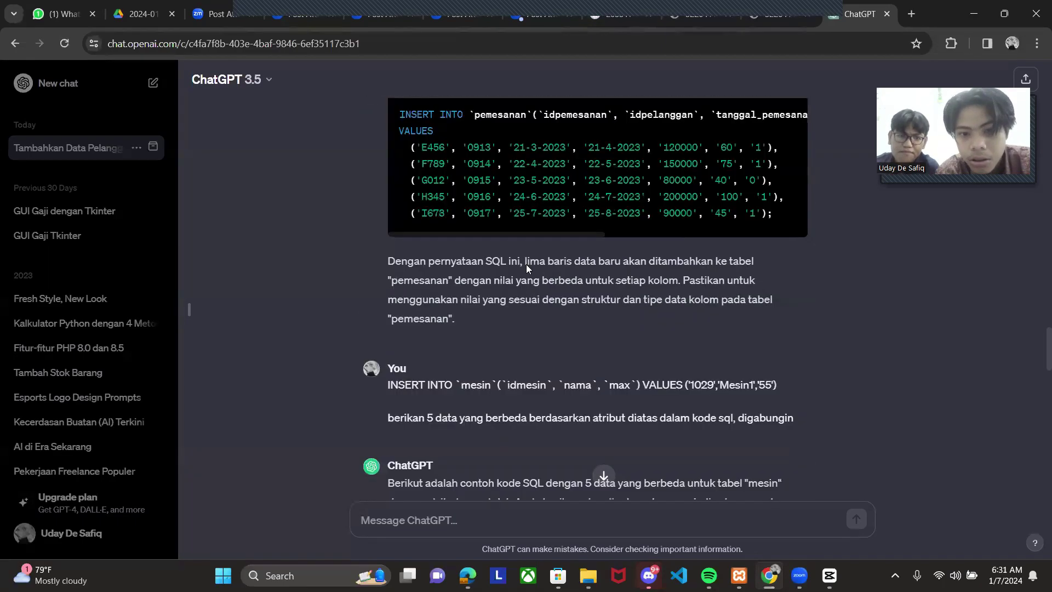
pyautogui.scroll(20, 526, 264)
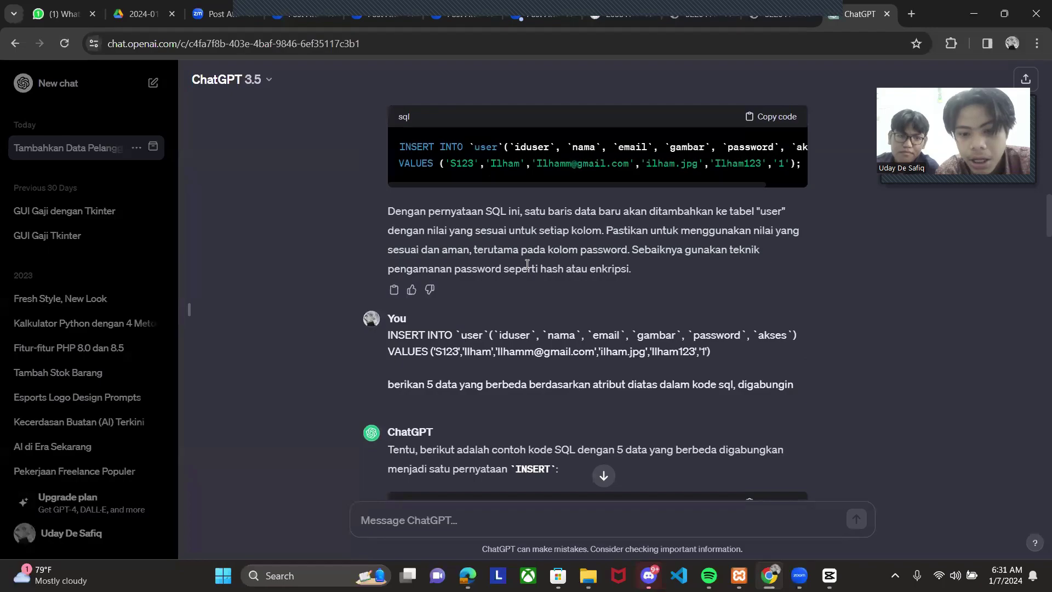
pyautogui.scroll(-5, 527, 265)
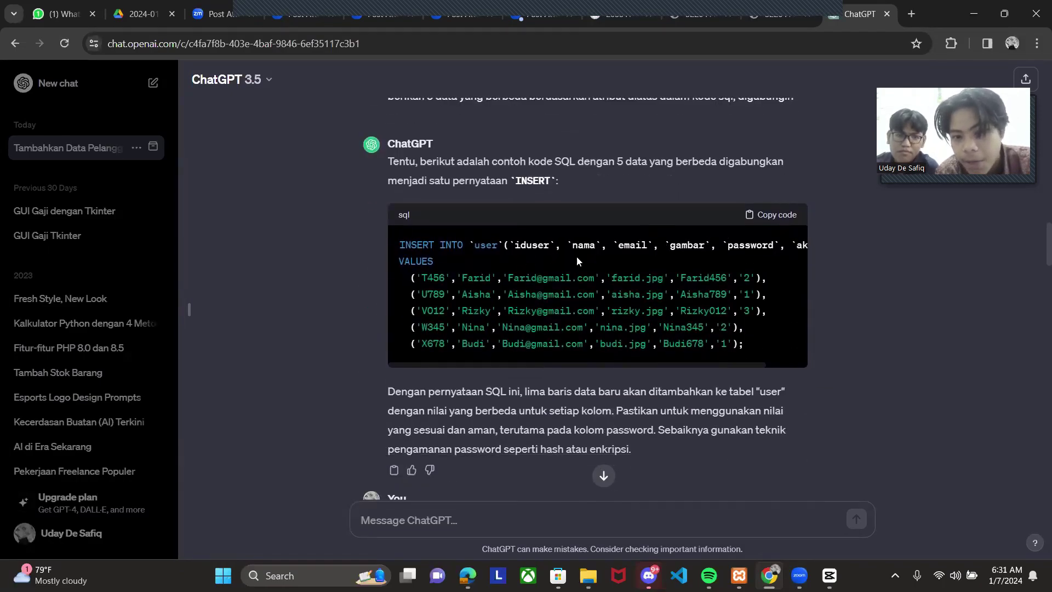
pyautogui.click(779, 219)
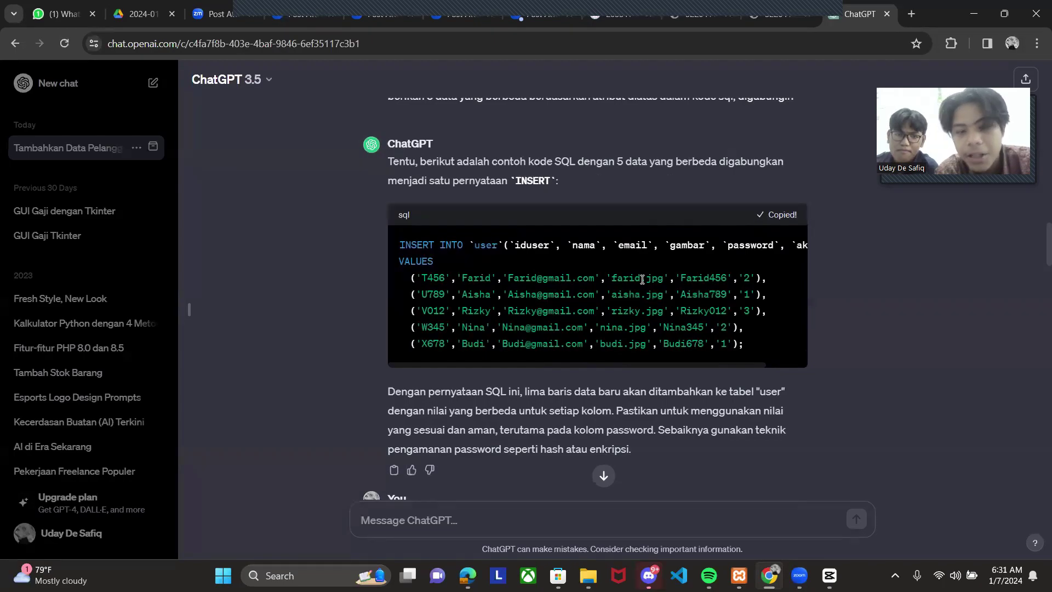
pyautogui.hotkey('alt', 'Tab')
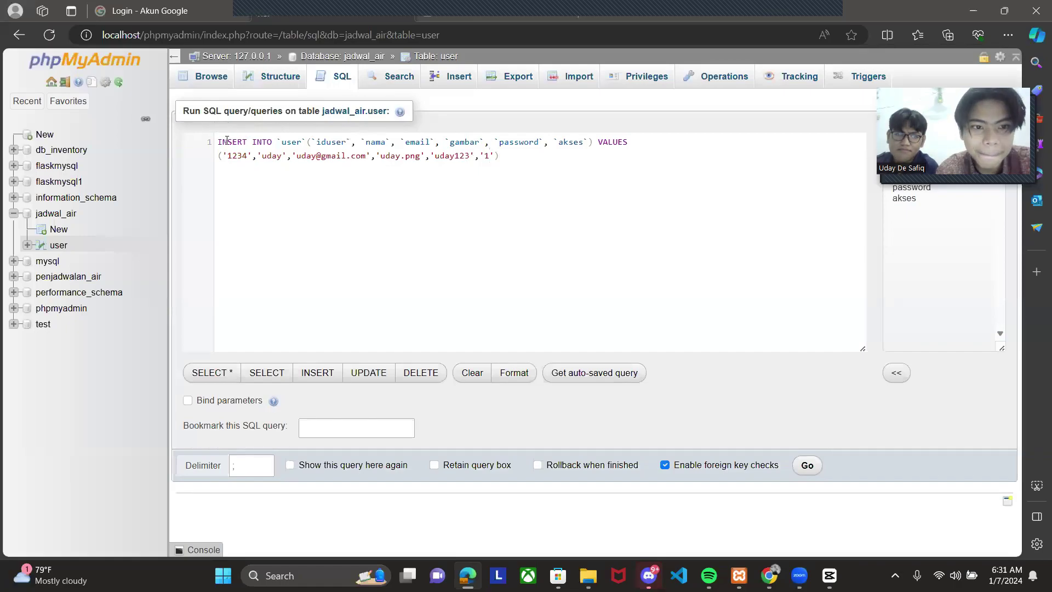
# - Replace the query with the pasted five-row INSERT, run it, and view the user rows
pyautogui.moveTo(225, 142); pyautogui.dragTo(506, 159)
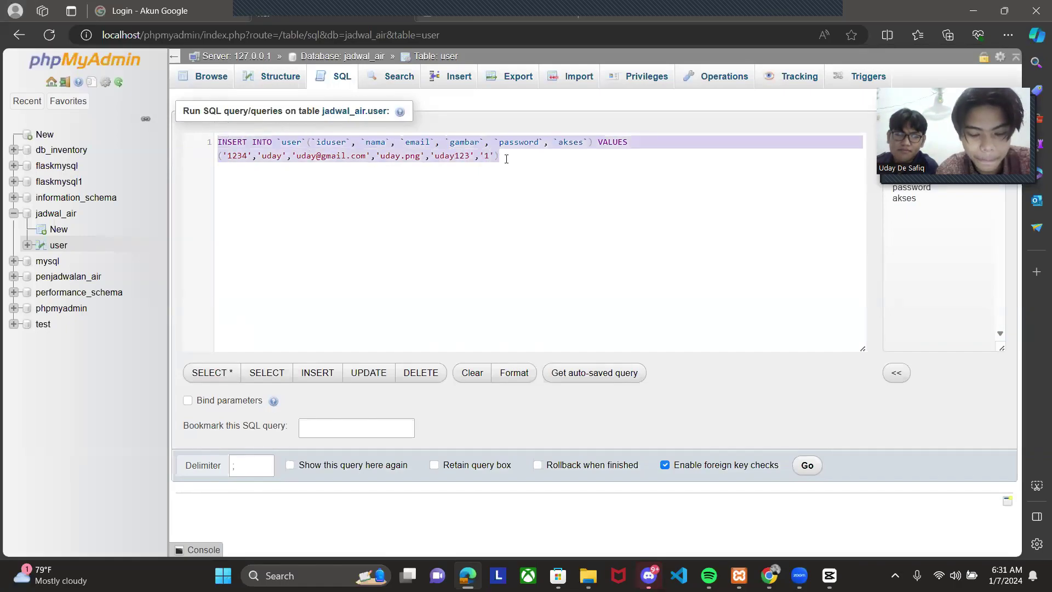
pyautogui.hotkey('ctrl', 'v')
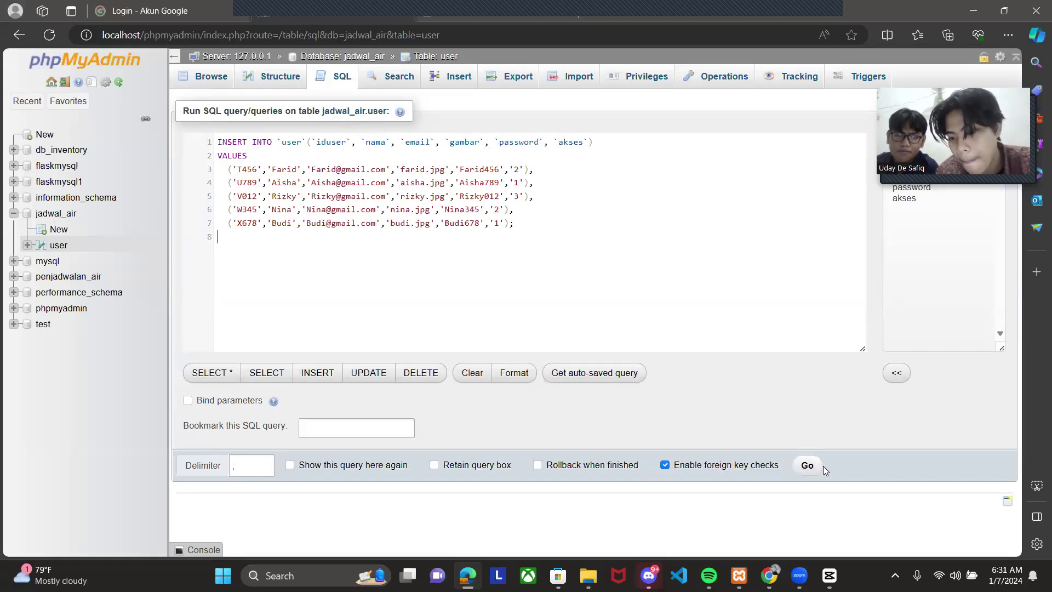
pyautogui.click(808, 466)
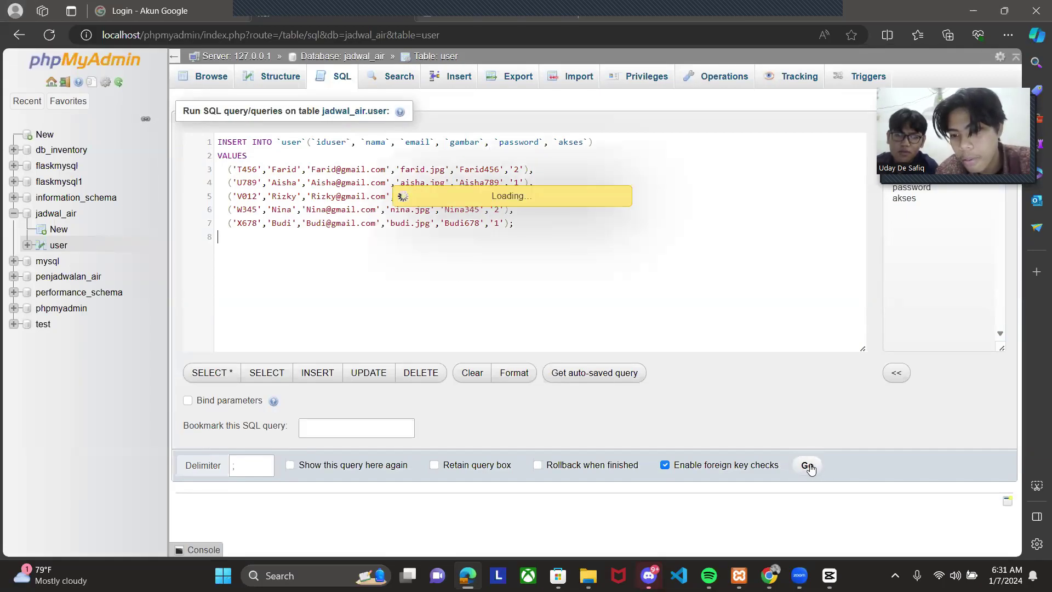
pyautogui.click(59, 246)
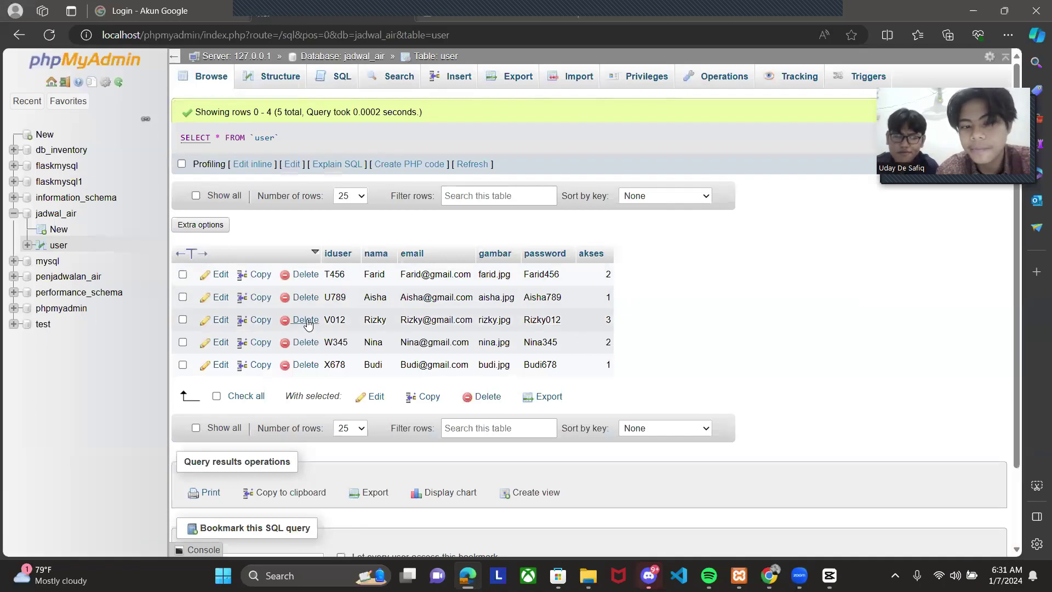
# - Start a new table pelanggan and name its first columns idpelanggan and nama
pyautogui.click(63, 232)
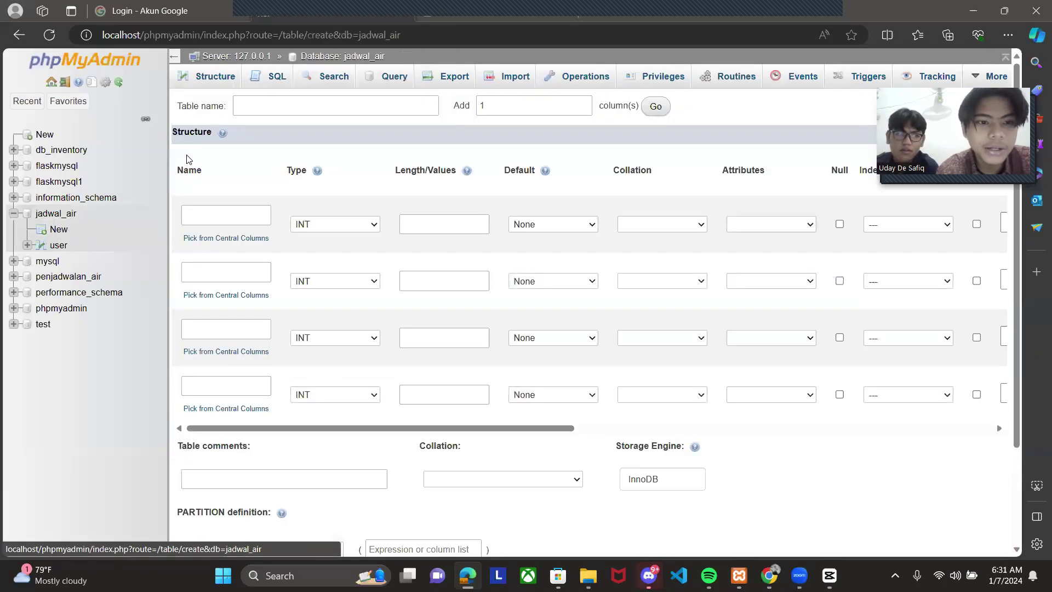
pyautogui.click(296, 112)
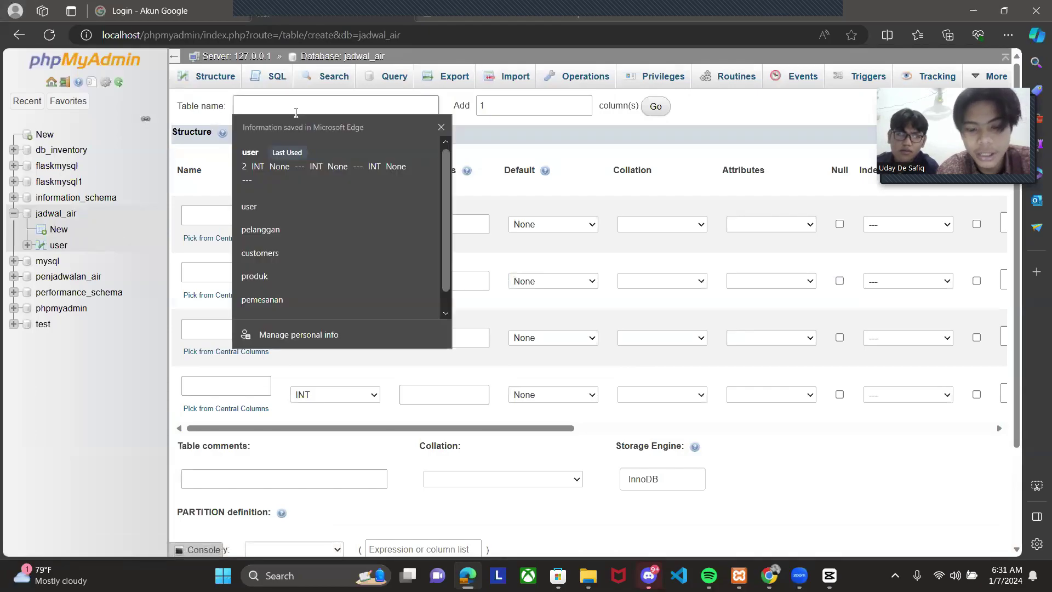
pyautogui.write('pel')
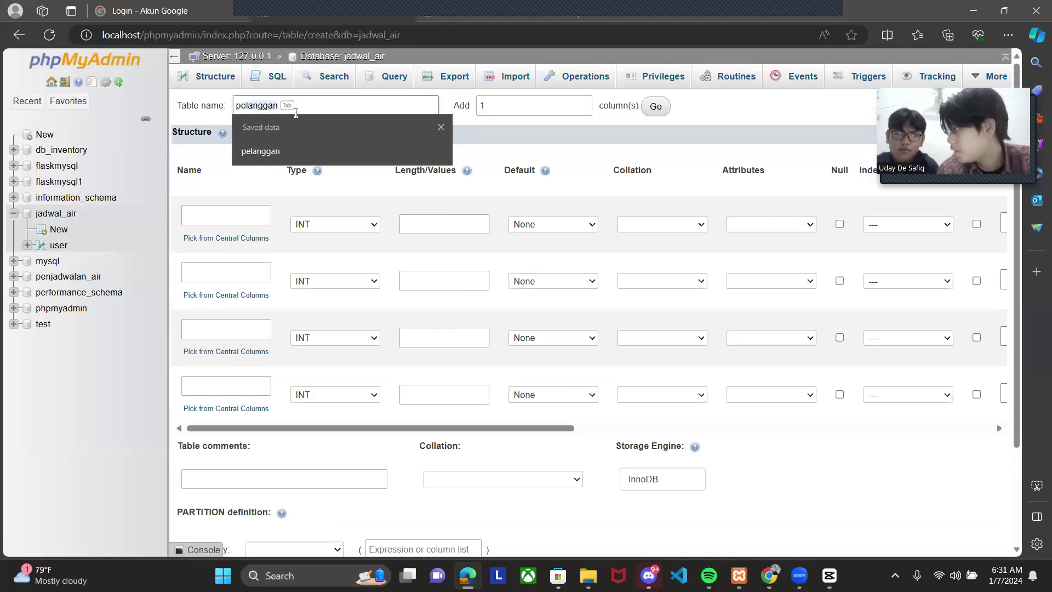
pyautogui.write('anggan')
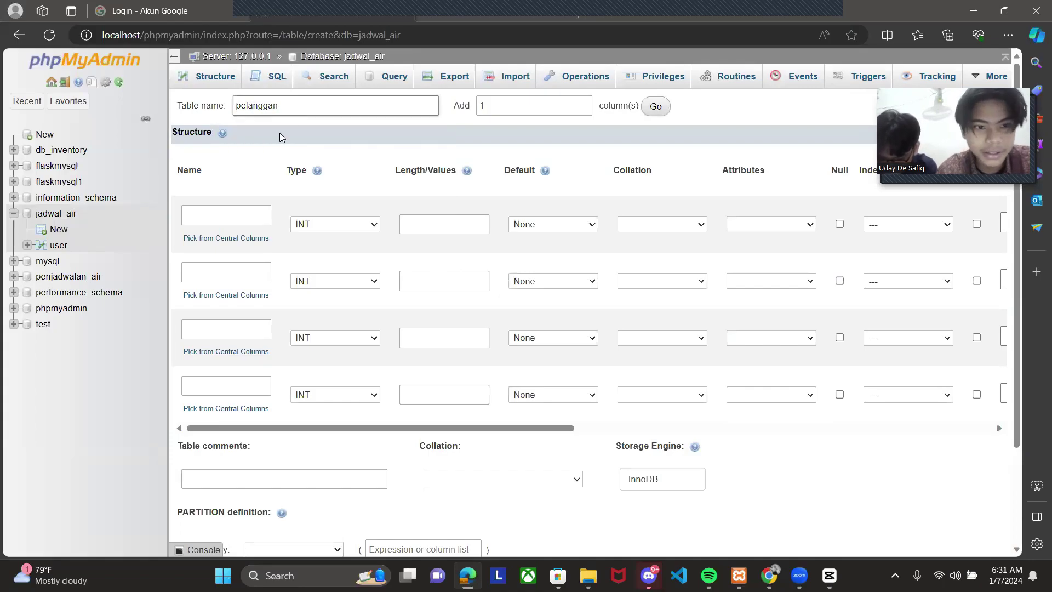
pyautogui.click(205, 224)
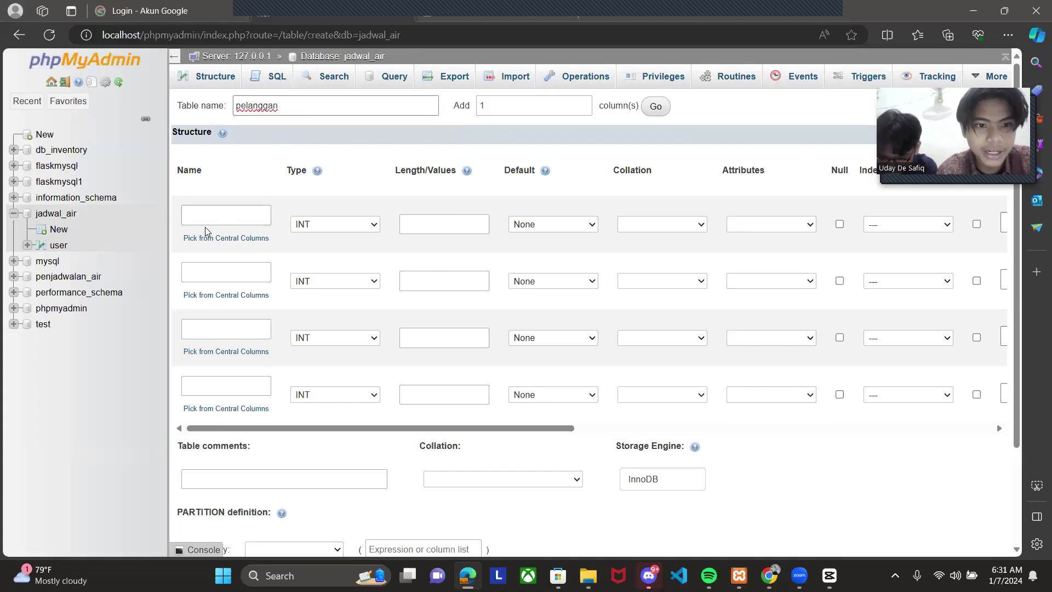
pyautogui.click(243, 210)
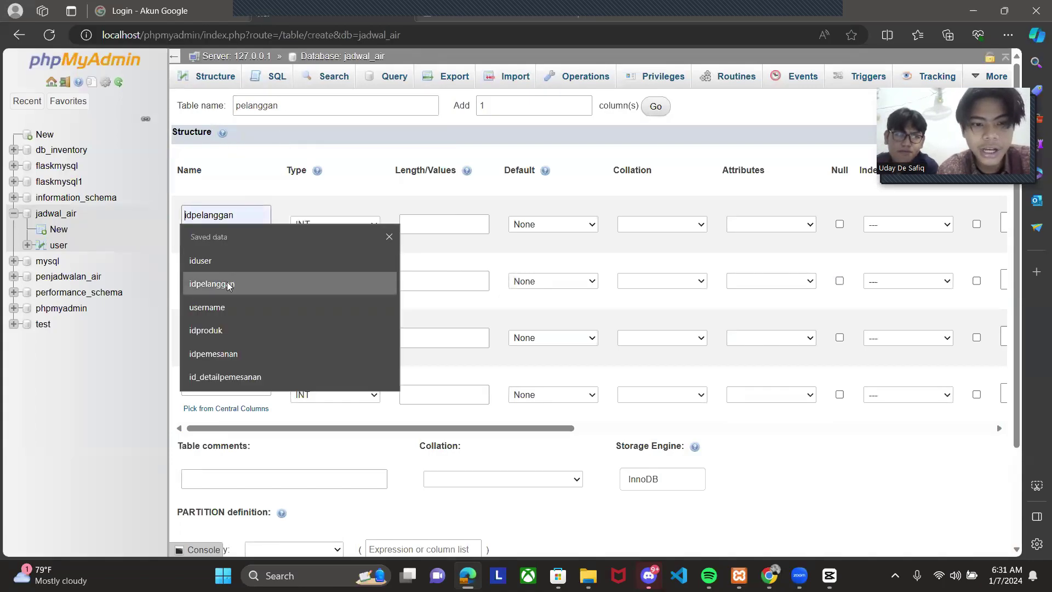
pyautogui.click(228, 284)
pyautogui.click(241, 275)
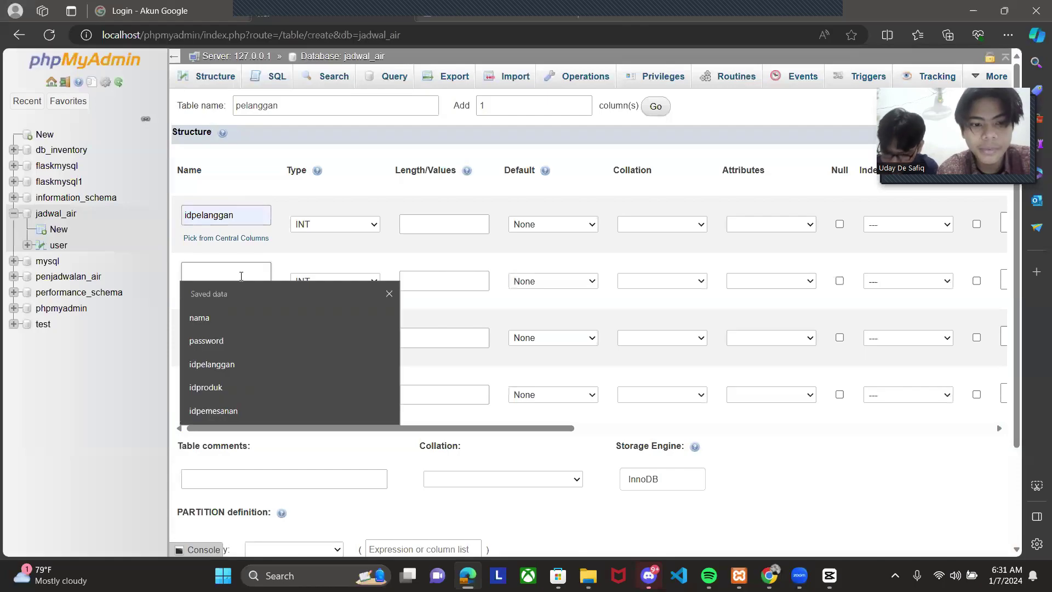
pyautogui.click(253, 313)
# - Name the third and fourth columns alamat and telp
pyautogui.click(247, 327)
pyautogui.write('alamat')
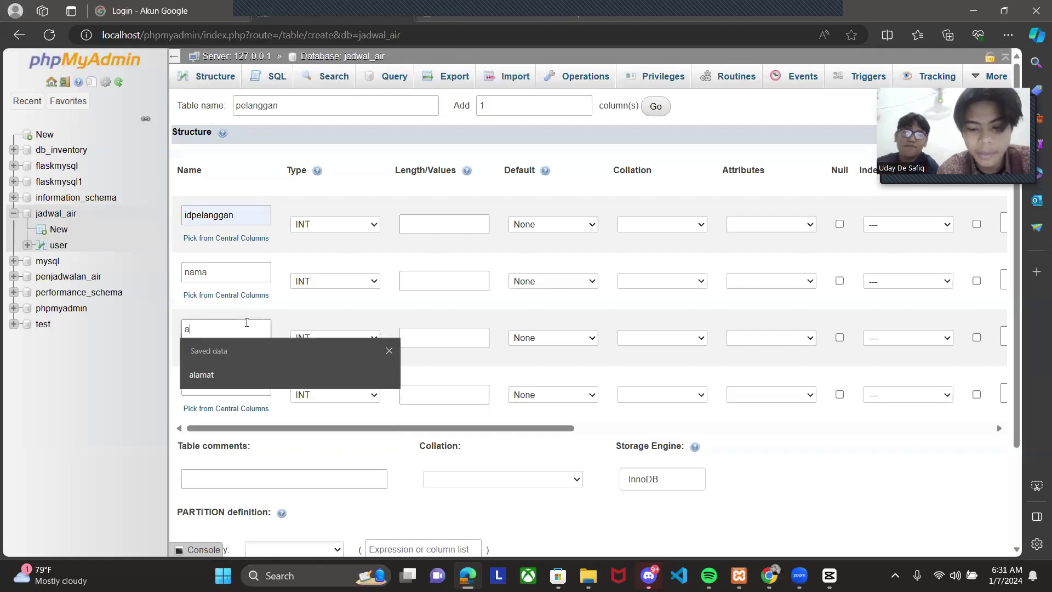
pyautogui.hotkey('ctrl', 't')
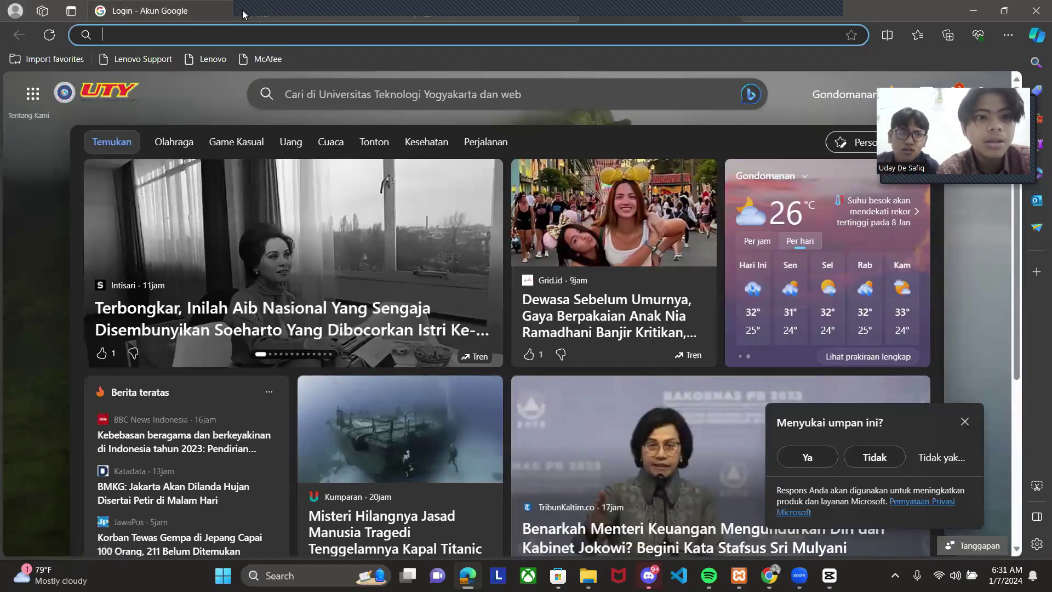
pyautogui.click(323, 4)
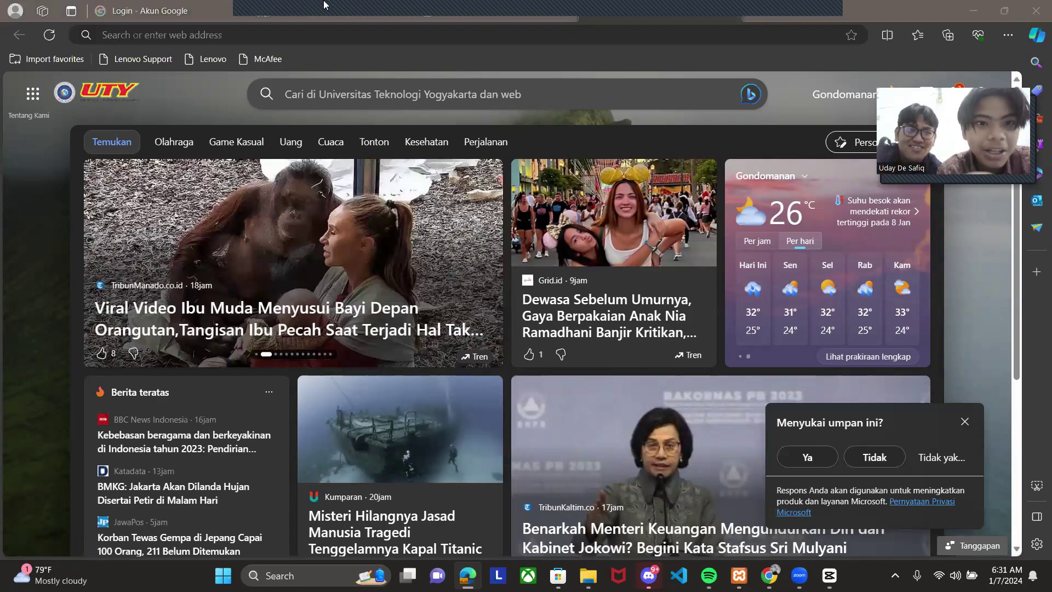
pyautogui.click(323, 11)
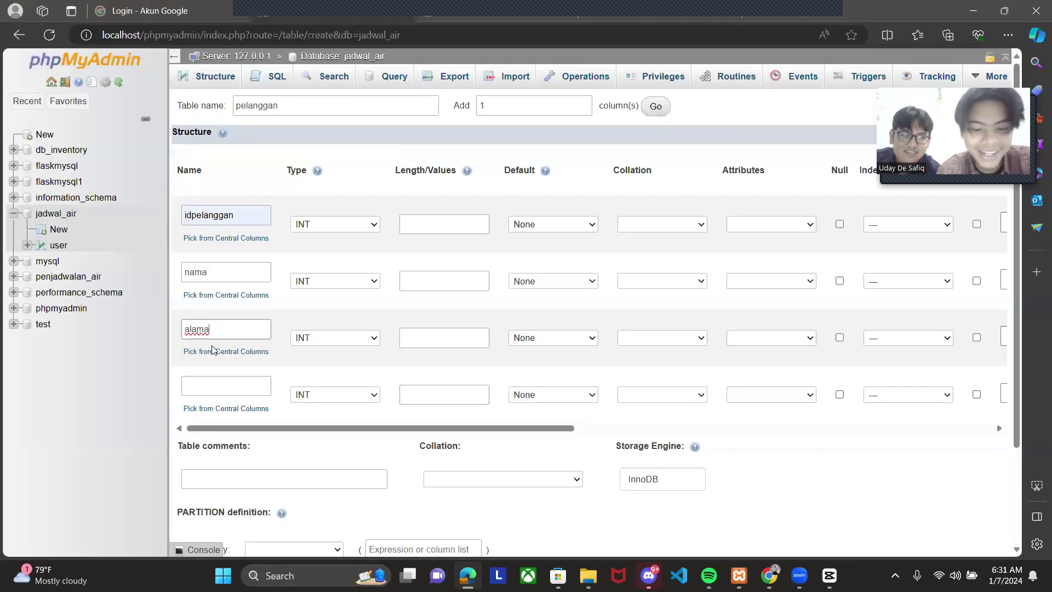
pyautogui.click(200, 382)
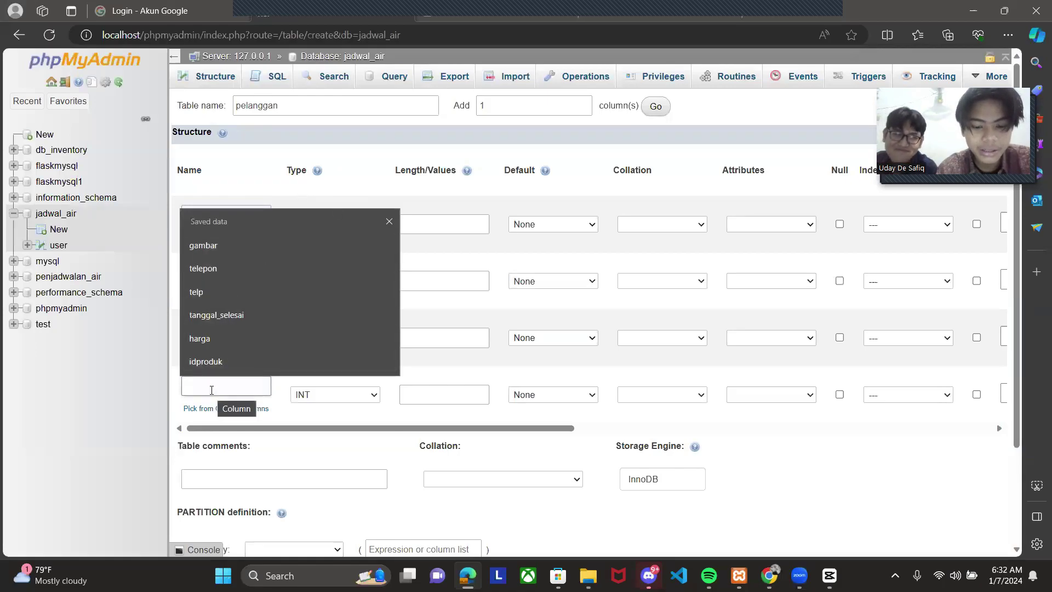
pyautogui.write('telepo')
pyautogui.press('BackSpace')
pyautogui.press('BackSpace')
pyautogui.press('BackSpace')
pyautogui.press('BackSpace')
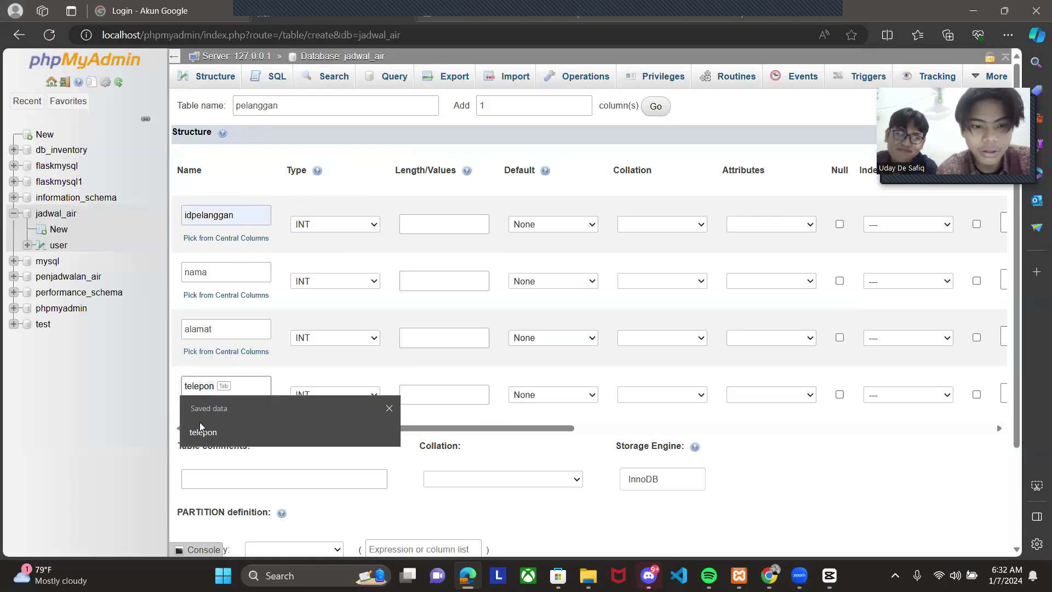
pyautogui.write('p')
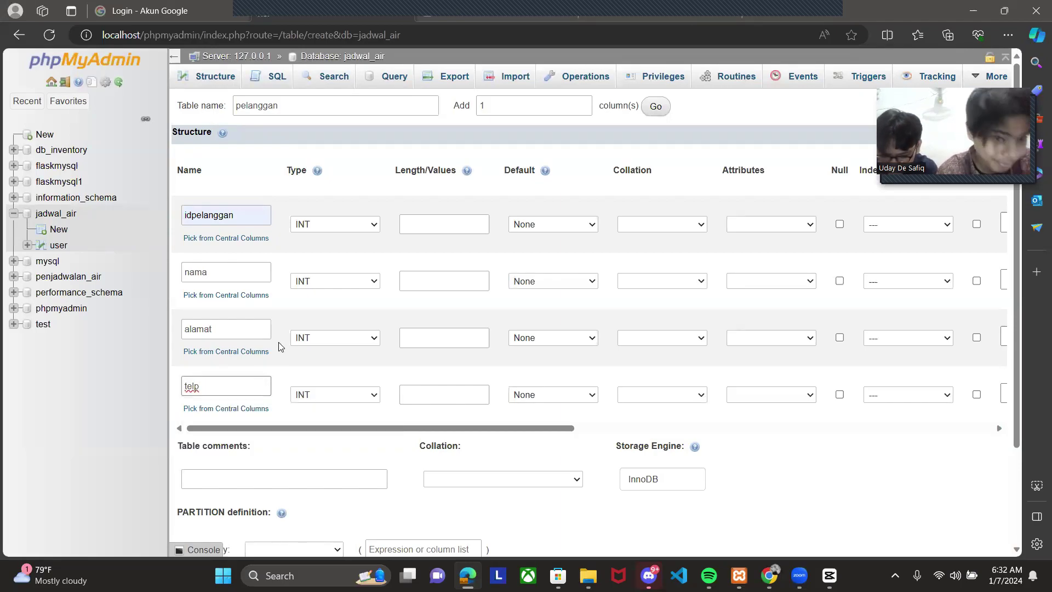
# - Set idpelanggan, nama and telp to VARCHAR and alamat to TEXT
pyautogui.click(325, 224)
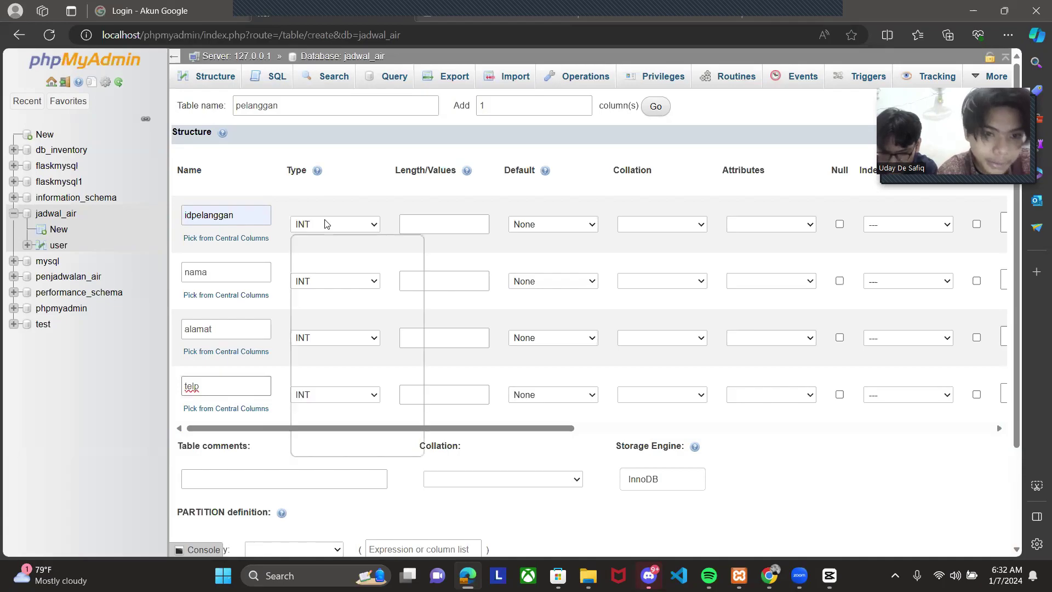
pyautogui.click(326, 249)
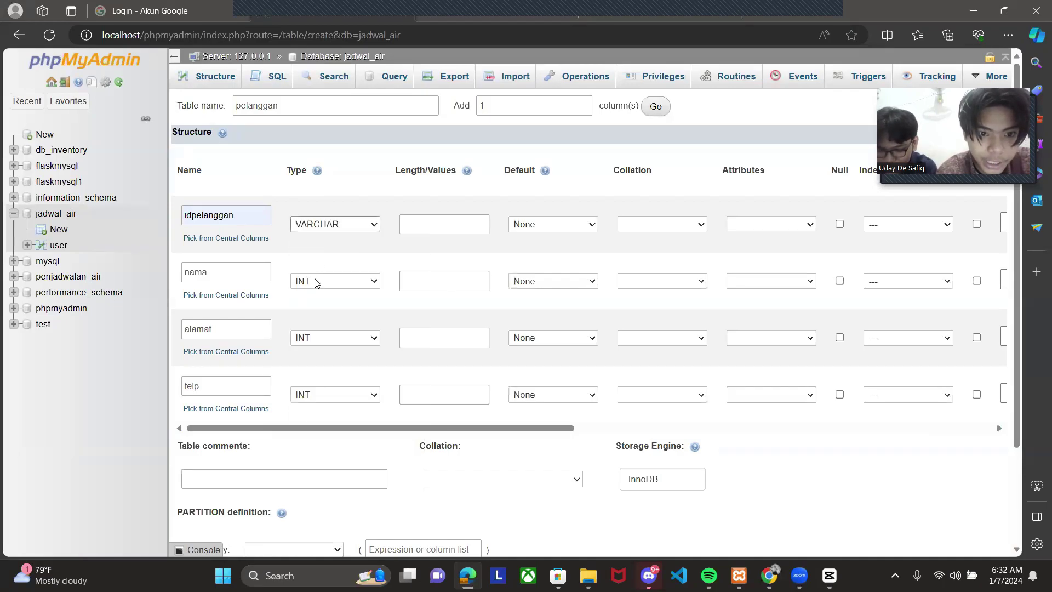
pyautogui.click(316, 281)
pyautogui.press('Down')
pyautogui.press('Return')
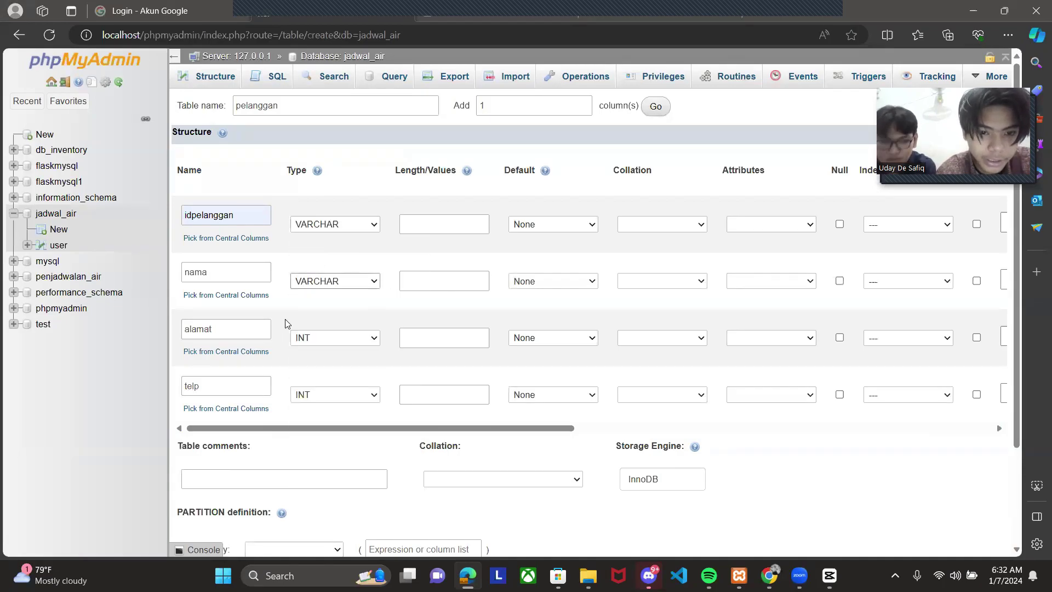
pyautogui.click(301, 341)
pyautogui.press('Down')
pyautogui.press('Down')
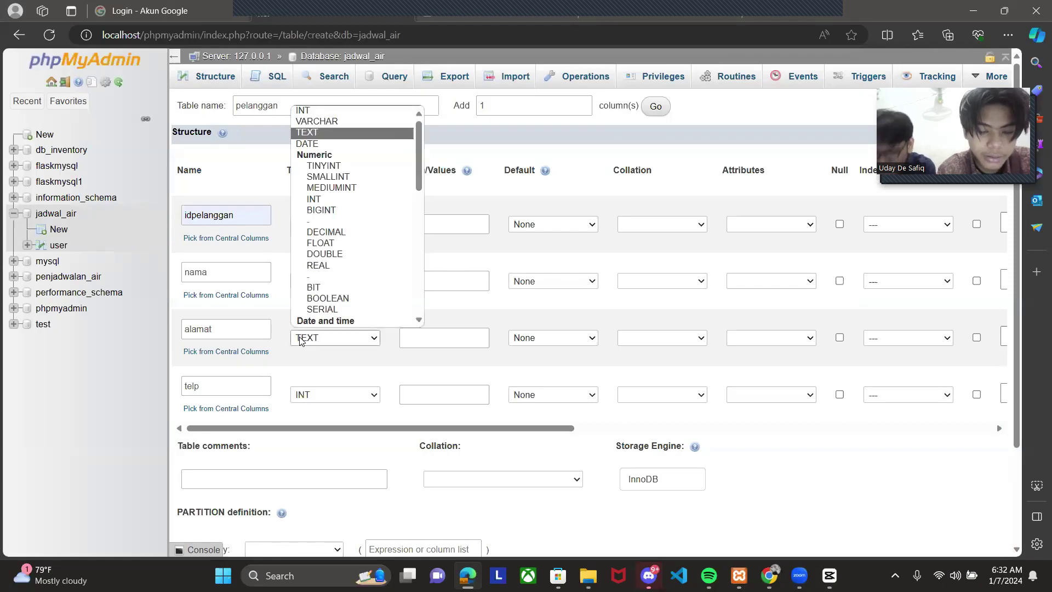
pyautogui.press('Return')
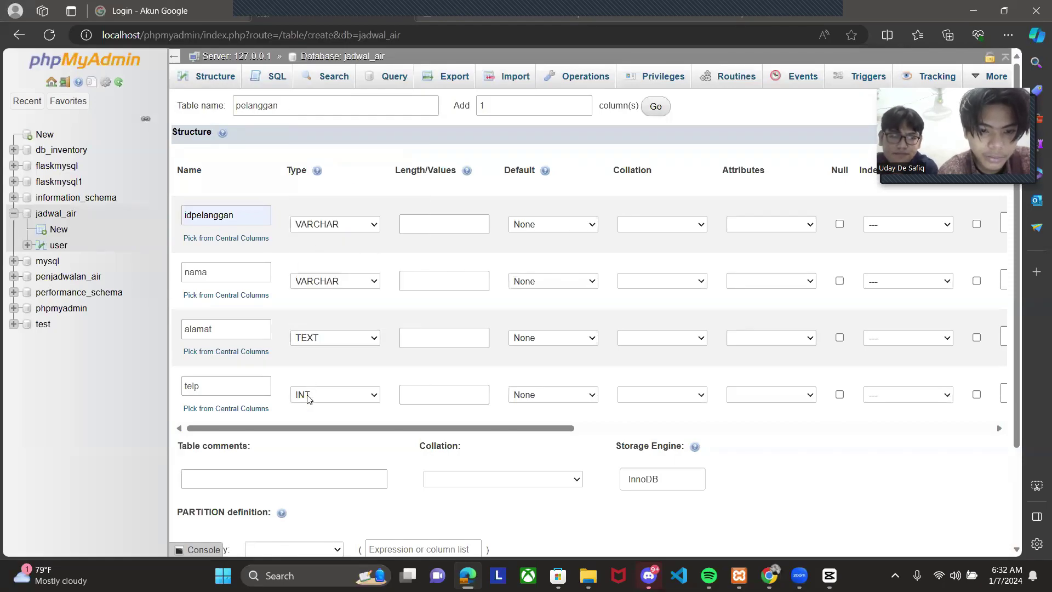
pyautogui.click(308, 395)
pyautogui.press('Down')
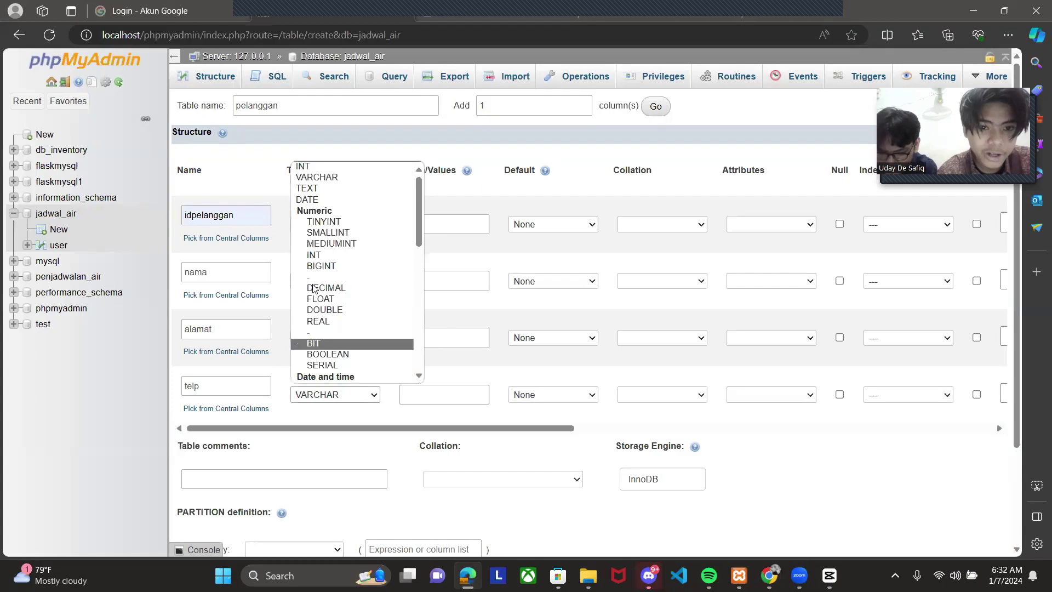
pyautogui.click(329, 179)
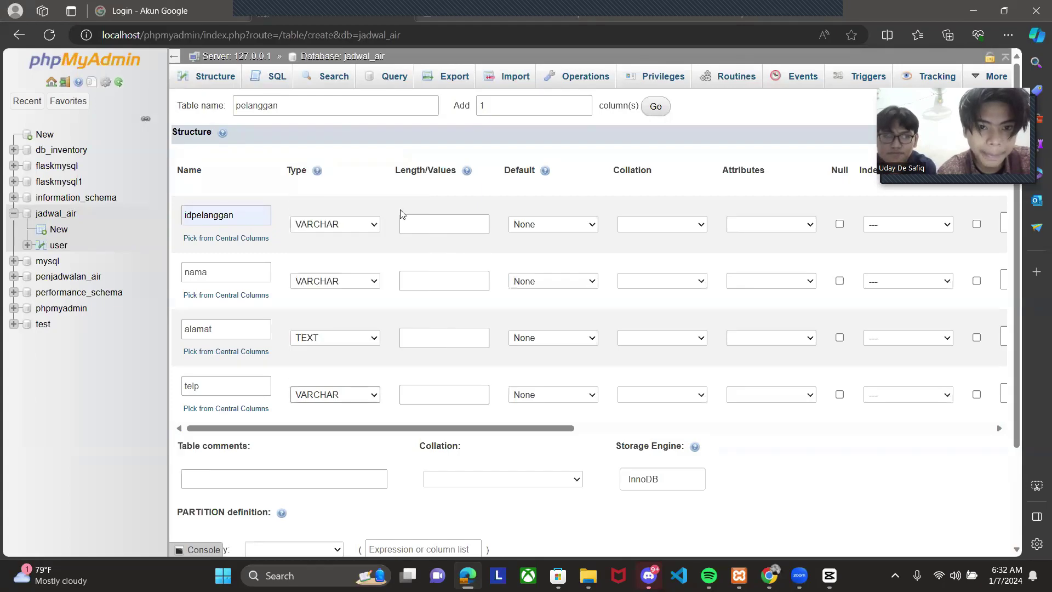
# - Give lengths 10 to idpelanggan, 30 to nama and 13 to telp
pyautogui.click(437, 225)
pyautogui.write('10')
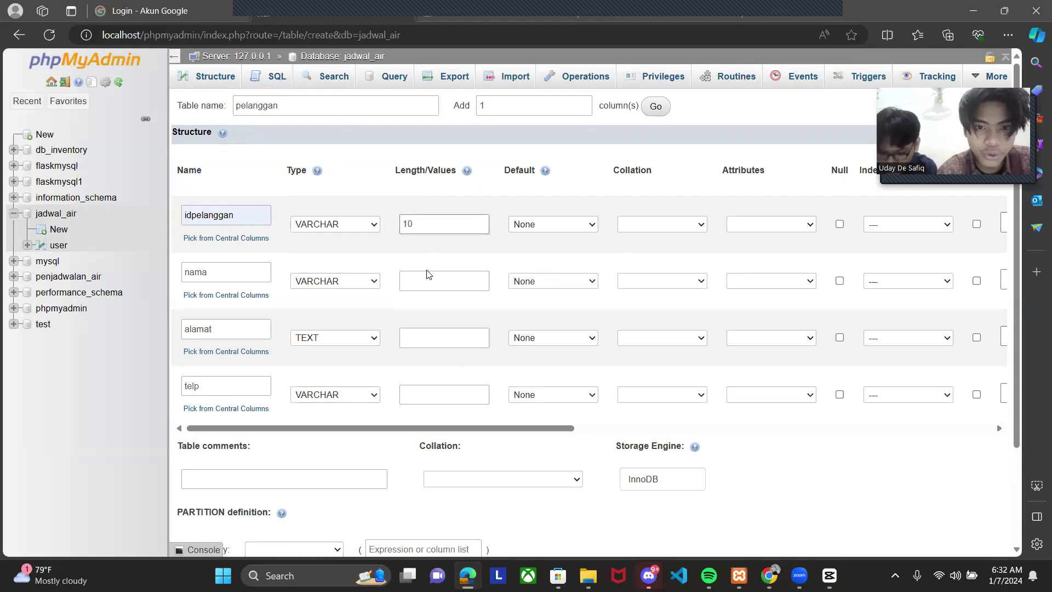
pyautogui.click(424, 277)
pyautogui.write('30')
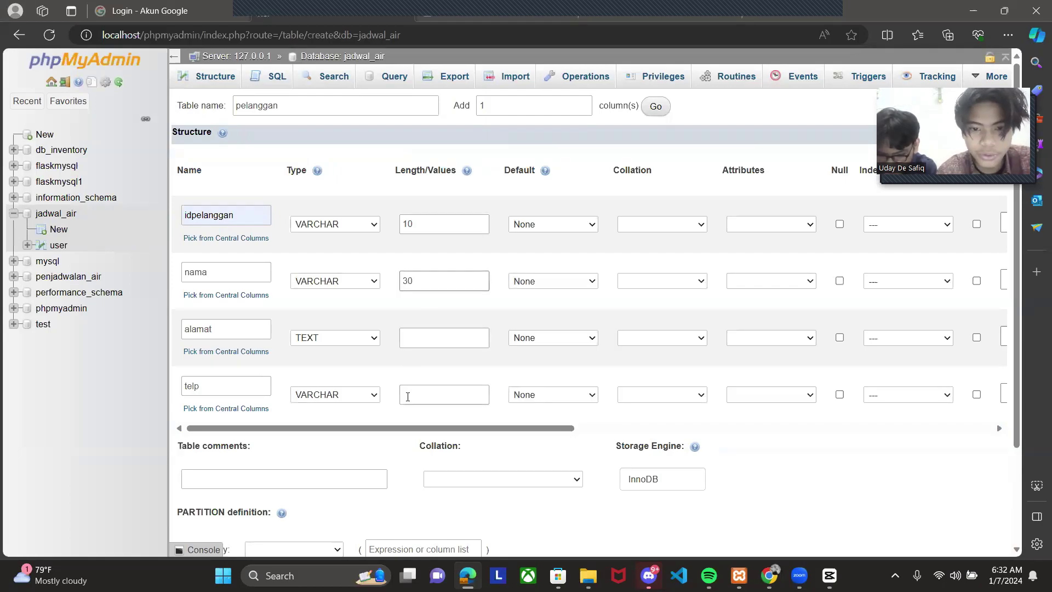
pyautogui.click(413, 394)
pyautogui.write('13')
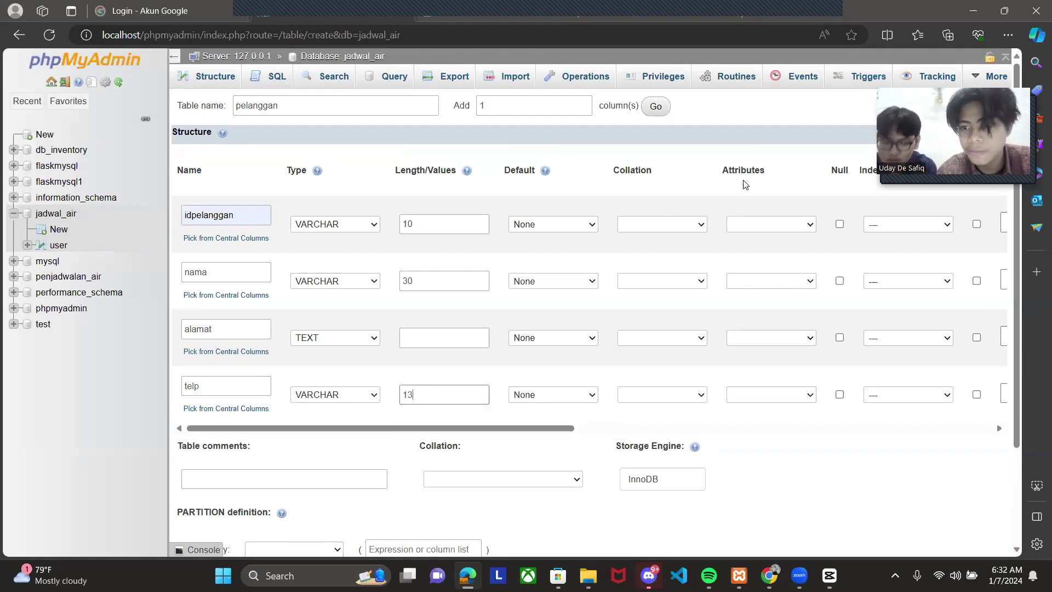
# - Make idpelanggan the PRIMARY key and save the pelanggan table
pyautogui.click(893, 228)
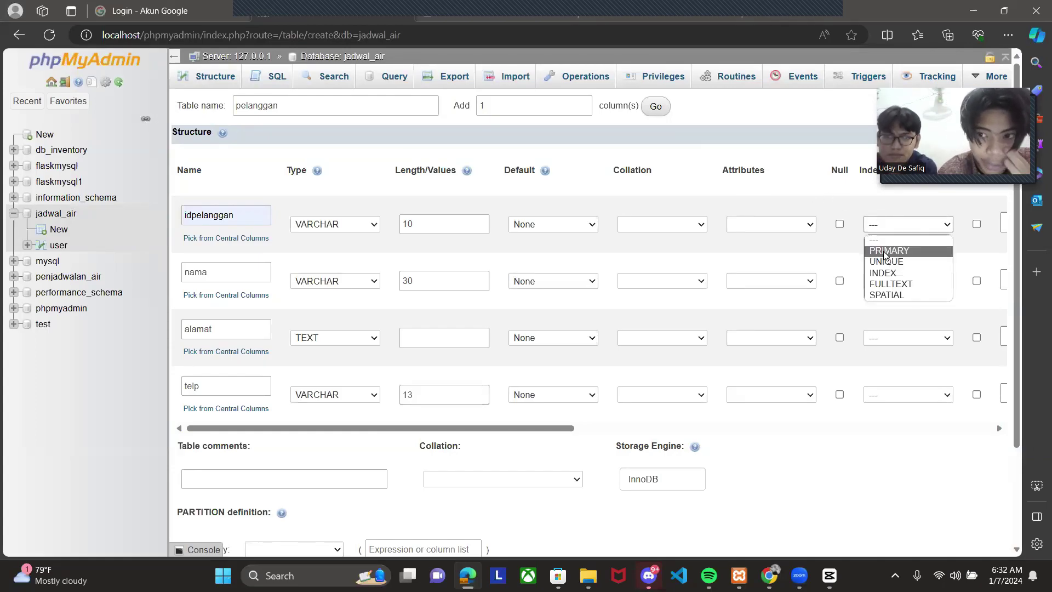
pyautogui.click(888, 250)
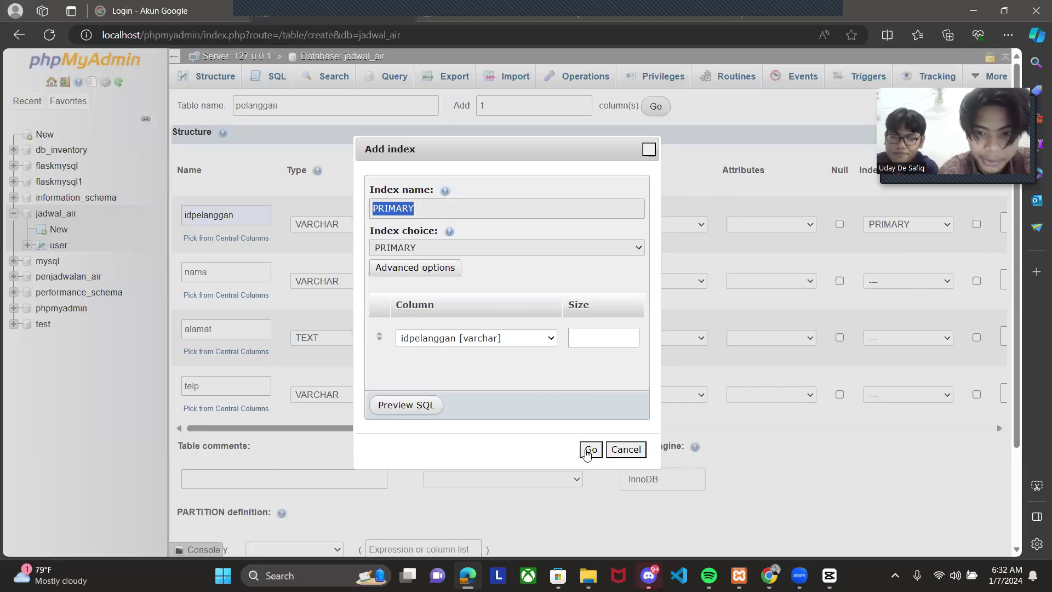
pyautogui.click(591, 450)
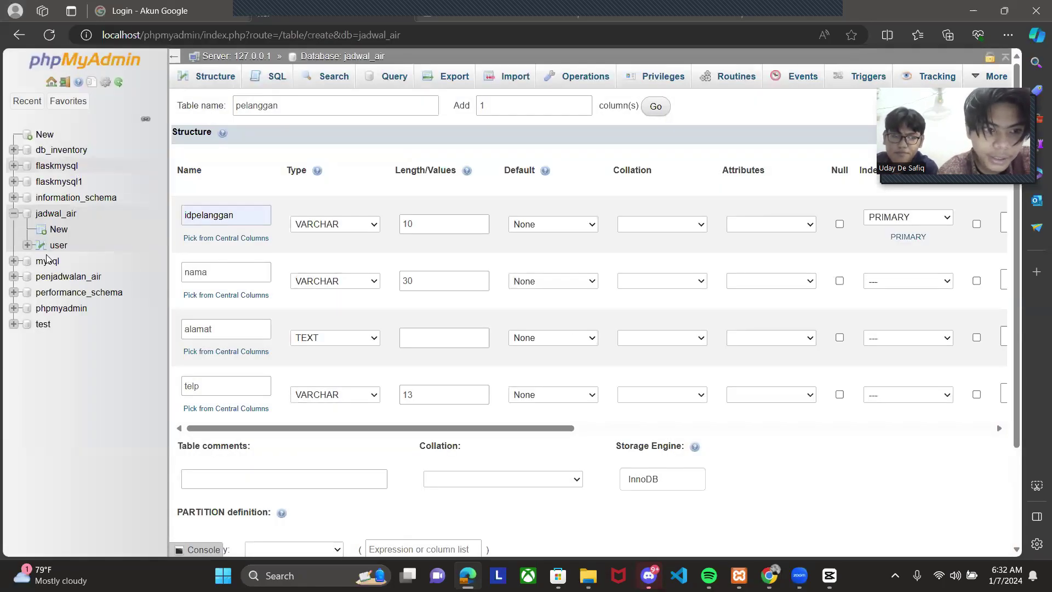
pyautogui.scroll(-3, 391, 351)
pyautogui.scroll(1, 390, 351)
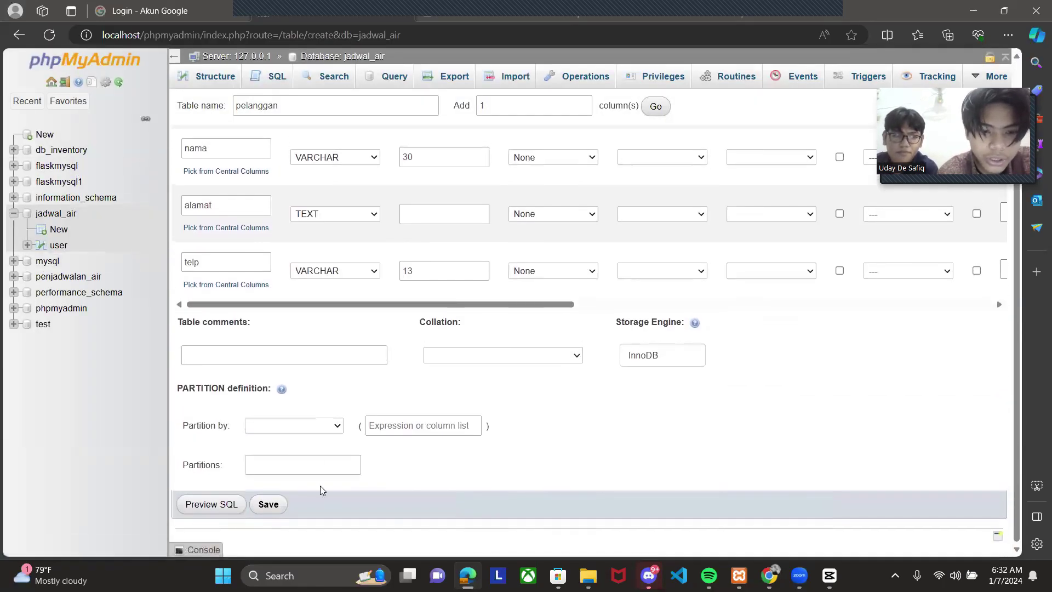
pyautogui.click(268, 507)
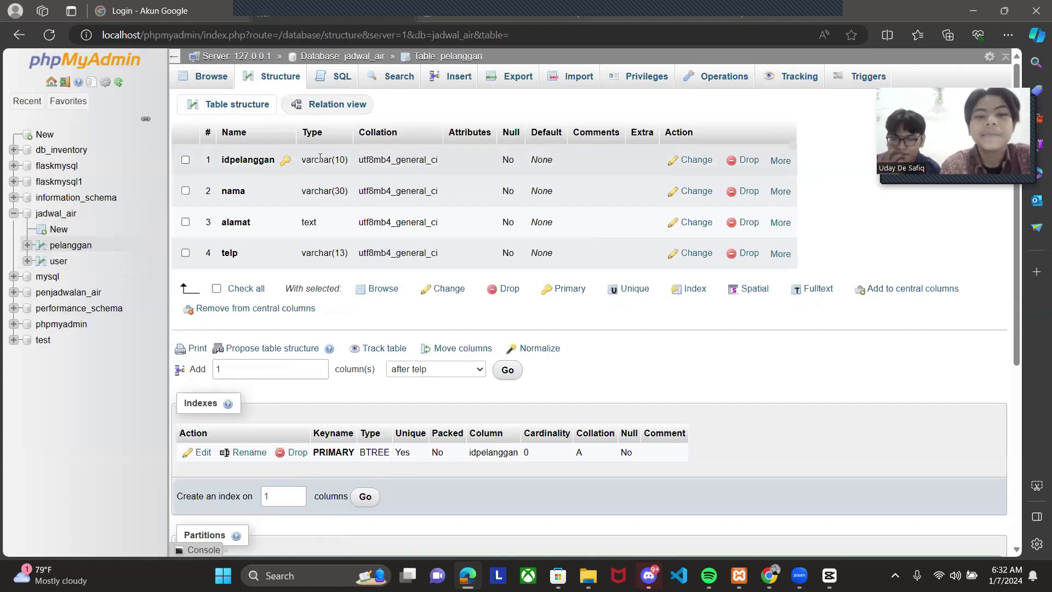
# - Drop the draft pelanggan INSERT and open penjadwalan_air's seven-table list
pyautogui.click(341, 80)
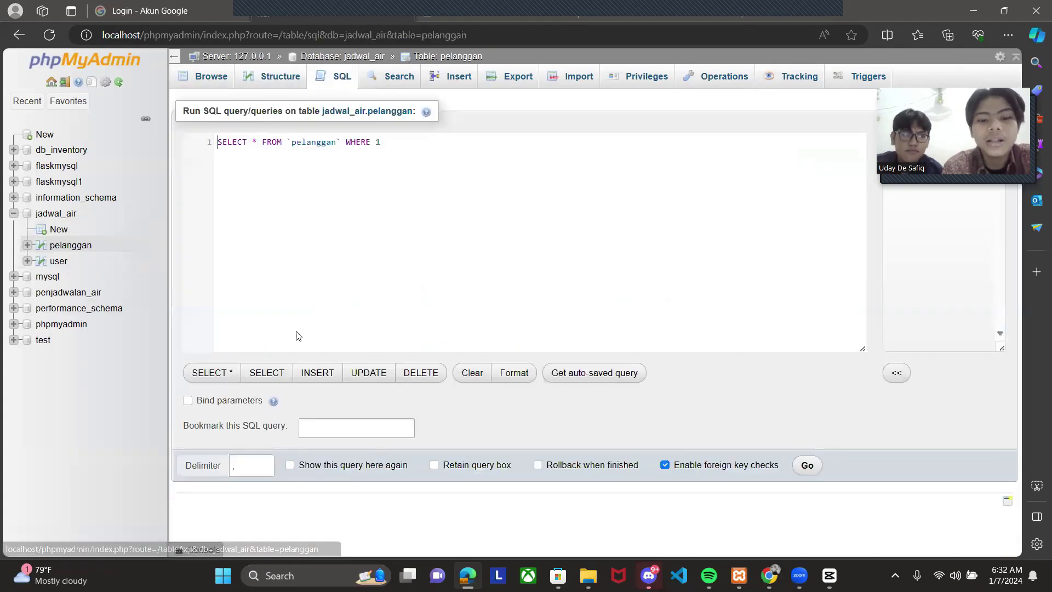
pyautogui.click(312, 372)
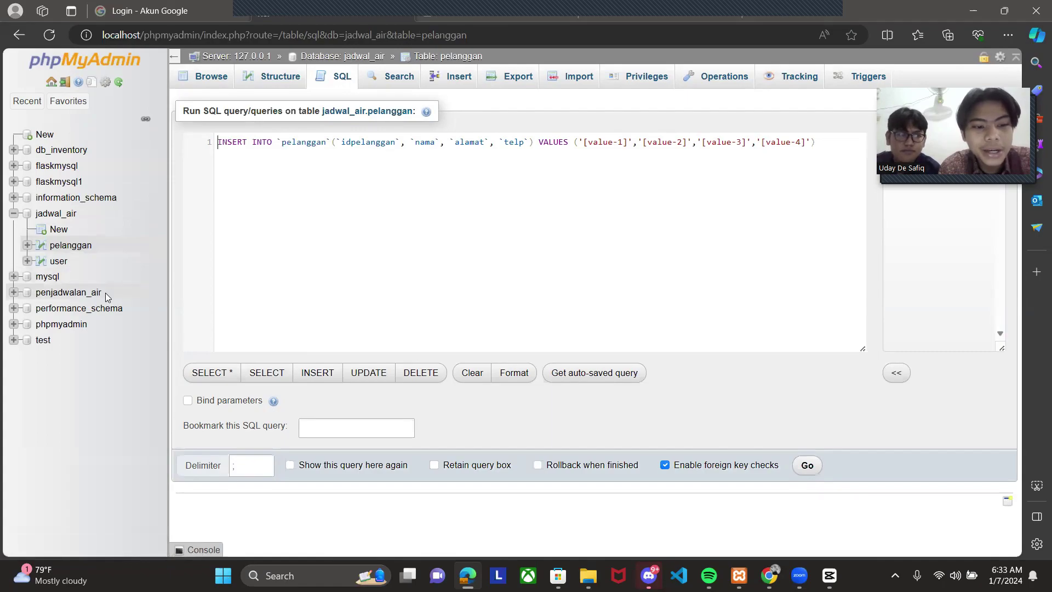
pyautogui.click(61, 295)
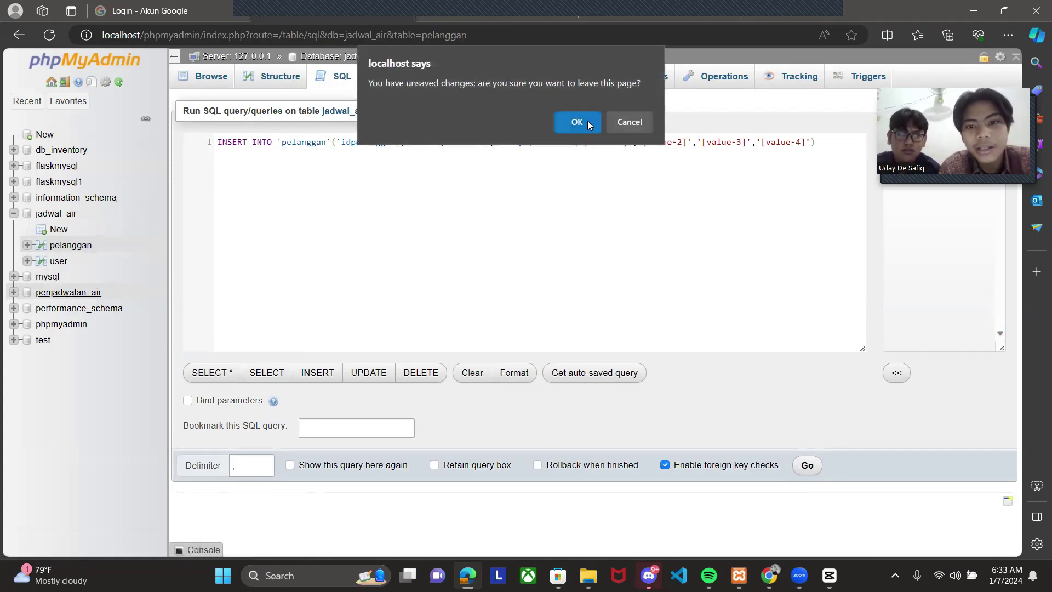
pyautogui.click(587, 120)
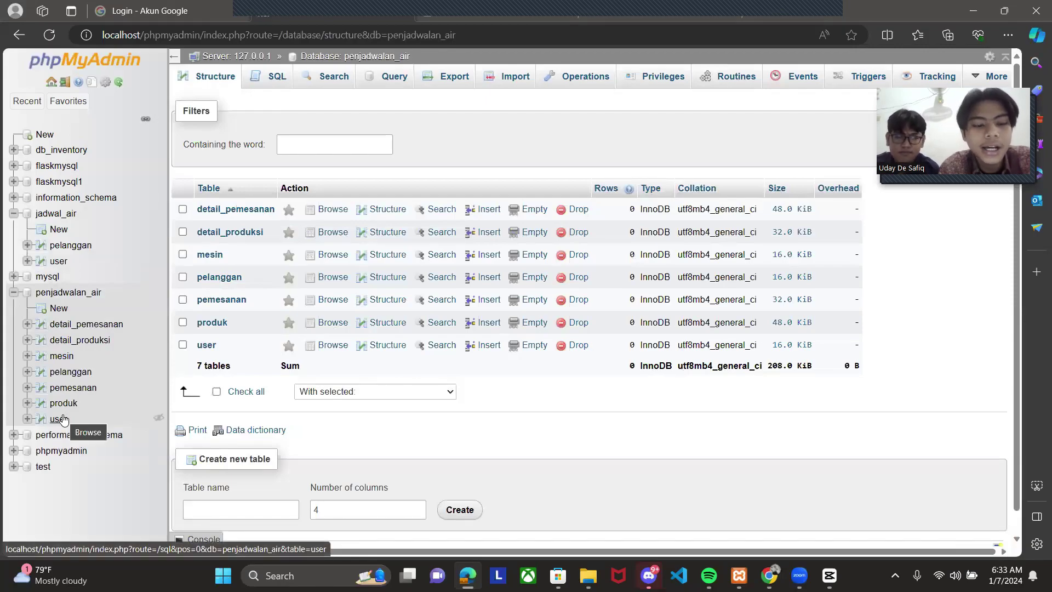
# - Load an INSERT statement template in the SQL editor for the user table
pyautogui.click(62, 419)
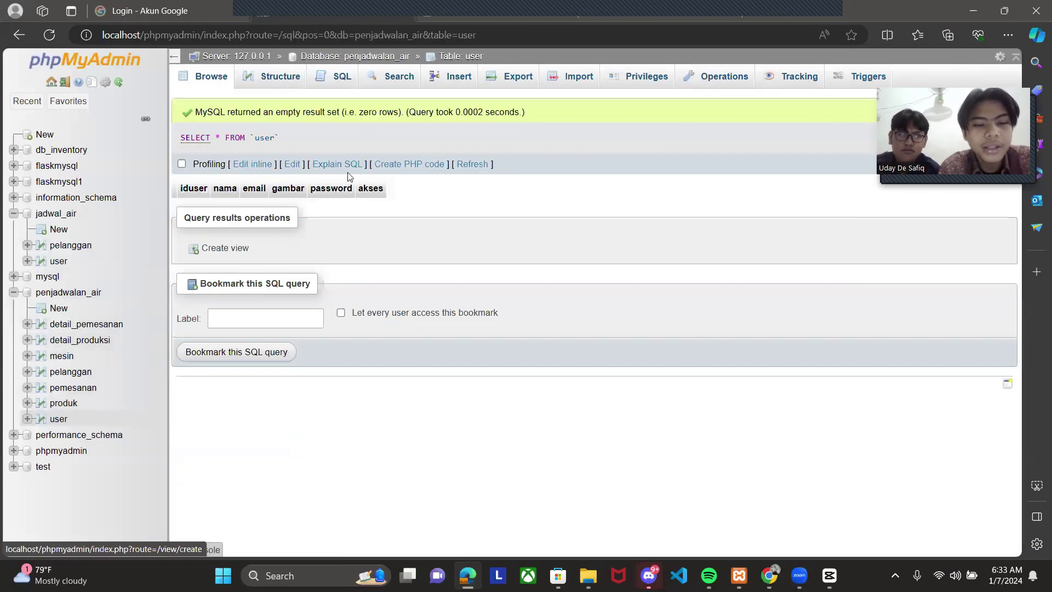
pyautogui.click(340, 90)
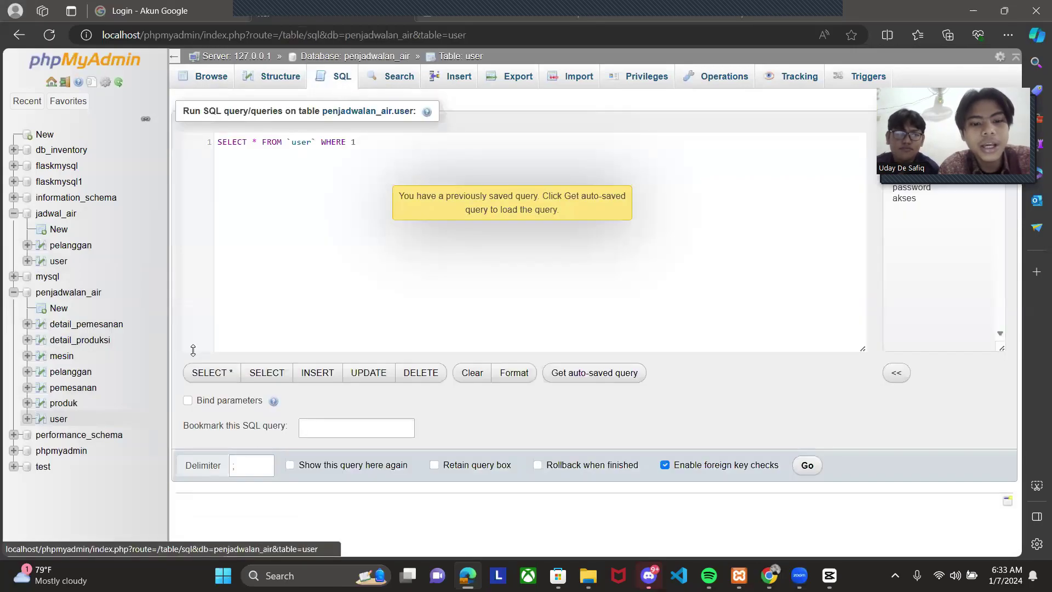
pyautogui.click(316, 376)
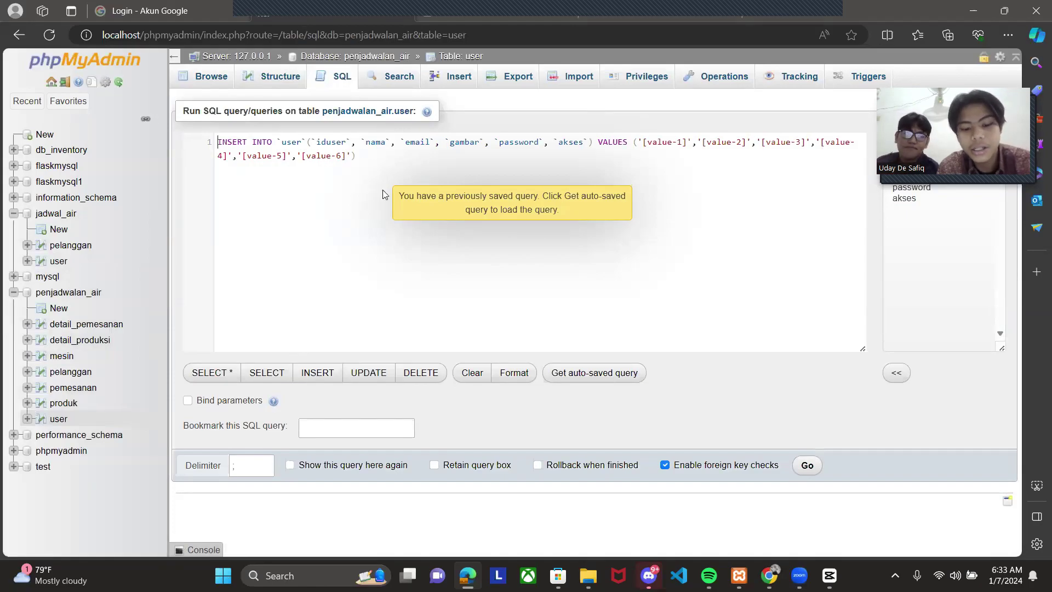
# - Copy ChatGPT's five-row user INSERT code and select the template text in the editor
pyautogui.hotkey('alt', 'Tab')
pyautogui.hotkey('alt', 'Tab')
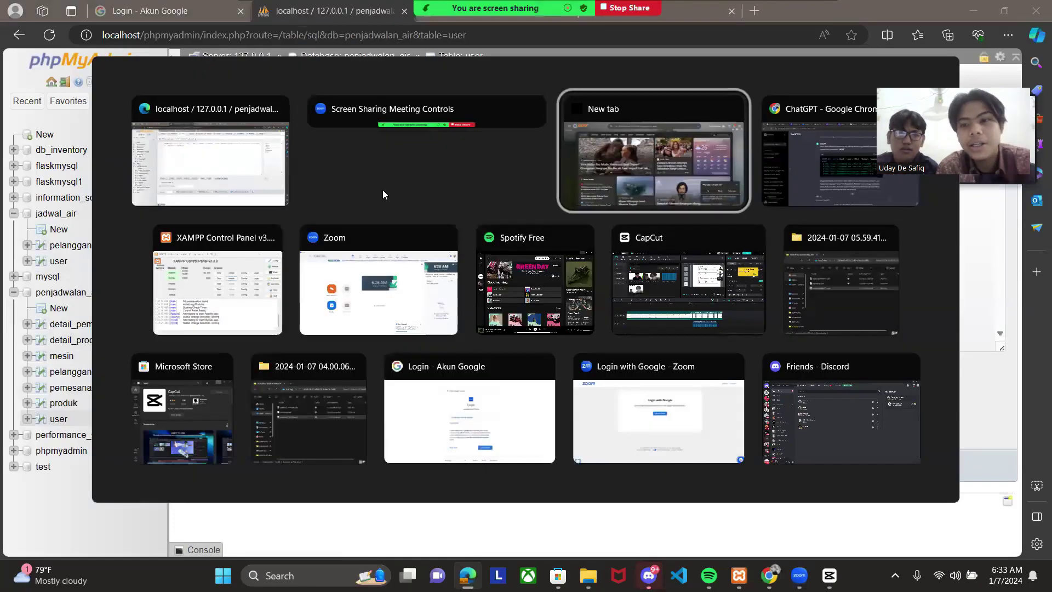
pyautogui.hotkey('alt', 'Tab')
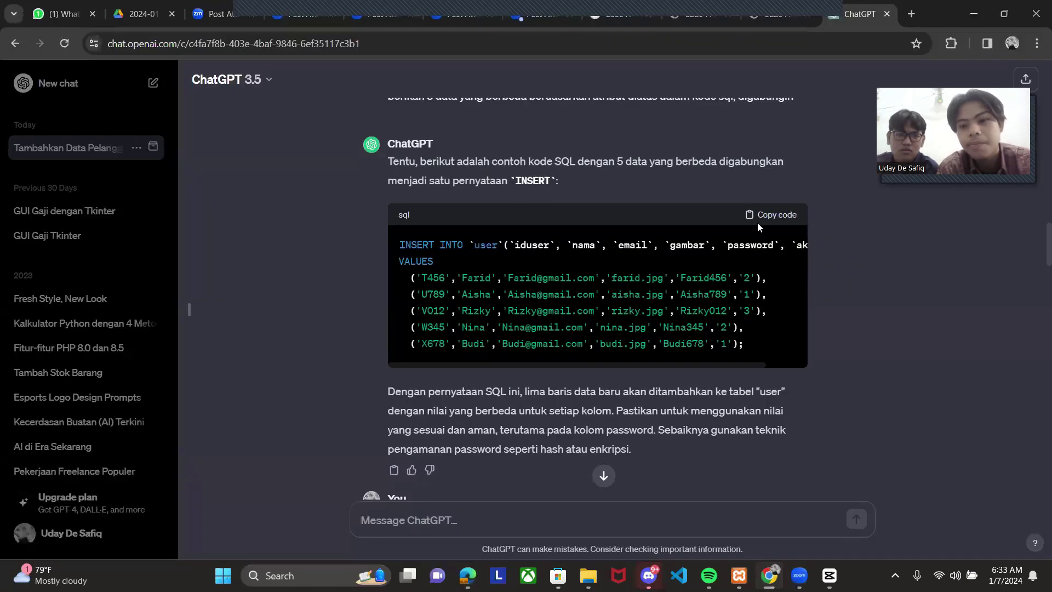
pyautogui.click(769, 217)
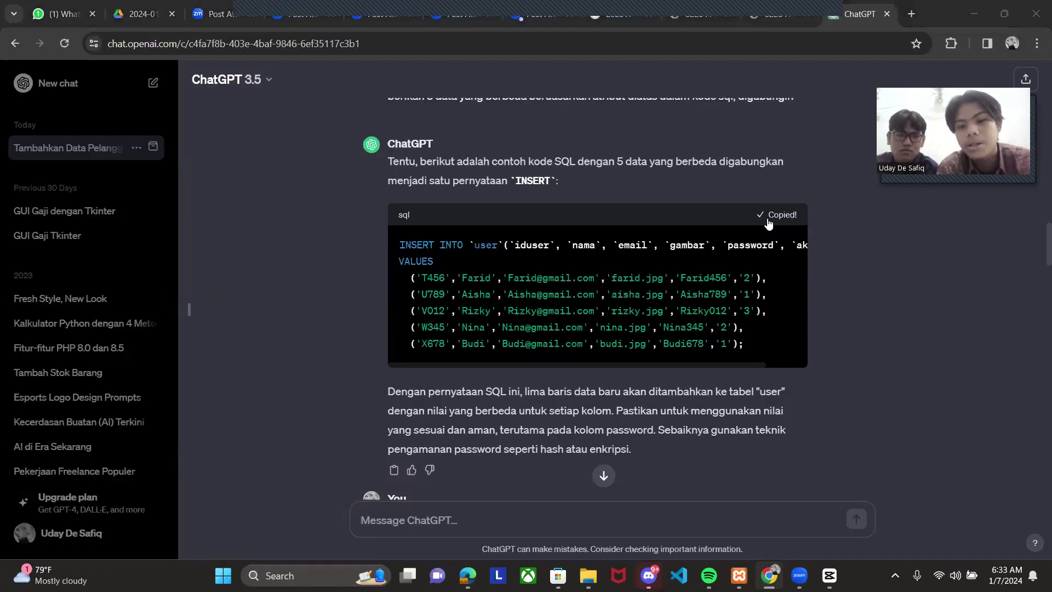
pyautogui.hotkey('alt', 'Tab')
pyautogui.moveTo(369, 155); pyautogui.dragTo(223, 141)
# - Paste and run the user INSERT for rows T456–X678, browse user, then open produk
pyautogui.hotkey('ctrl', 'v')
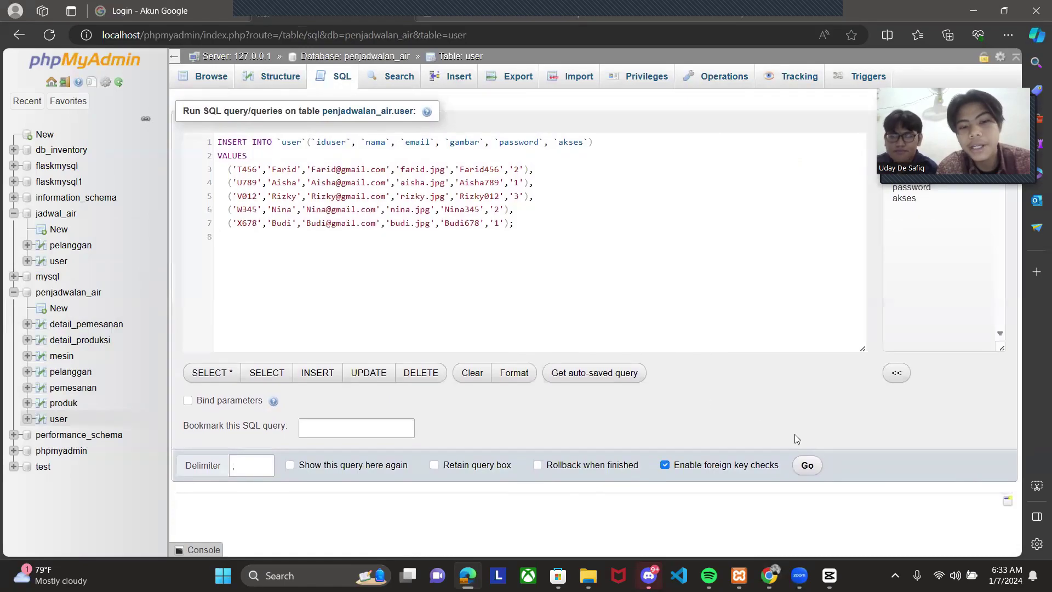
pyautogui.click(807, 466)
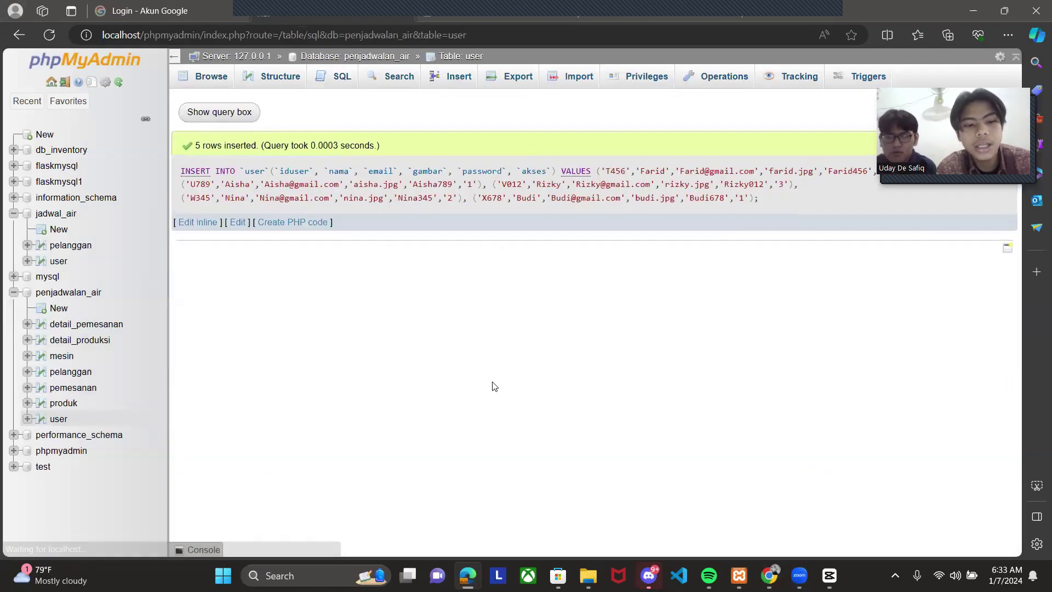
pyautogui.click(59, 420)
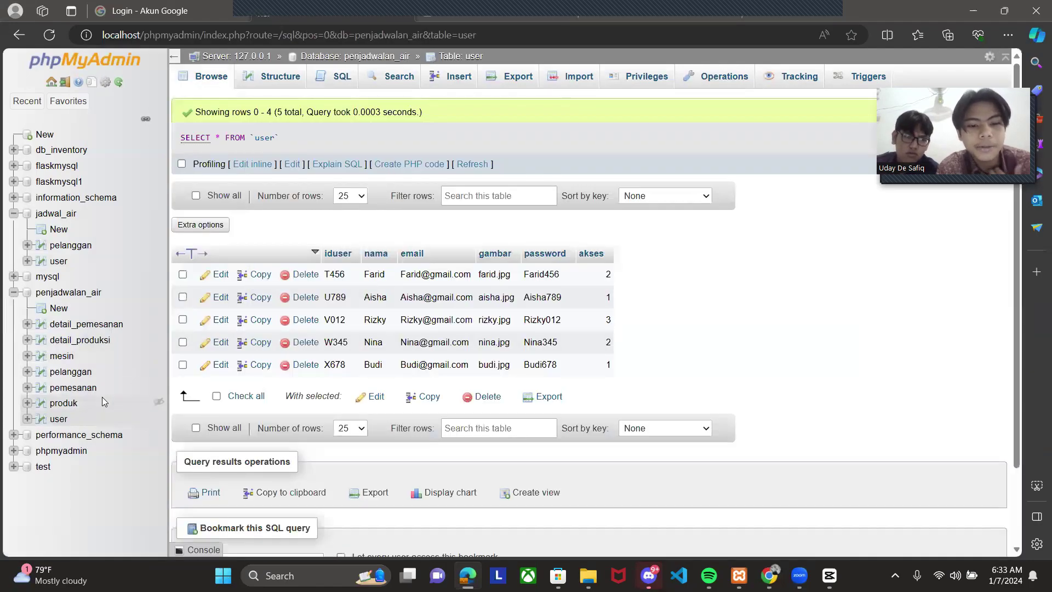
pyautogui.click(62, 403)
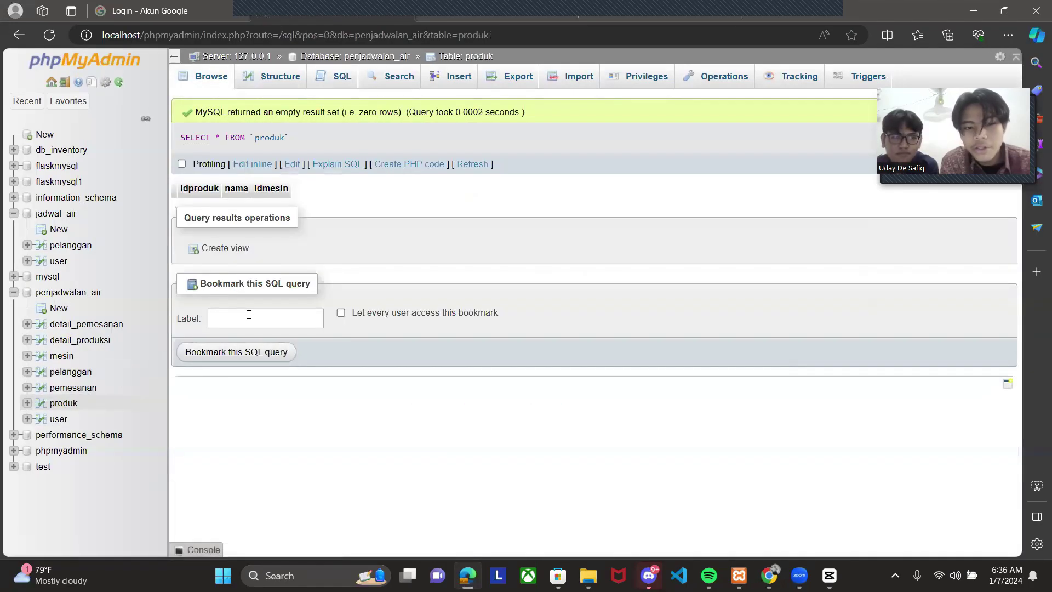
# - Load an INSERT statement template in the SQL editor for the produk table
pyautogui.click(249, 315)
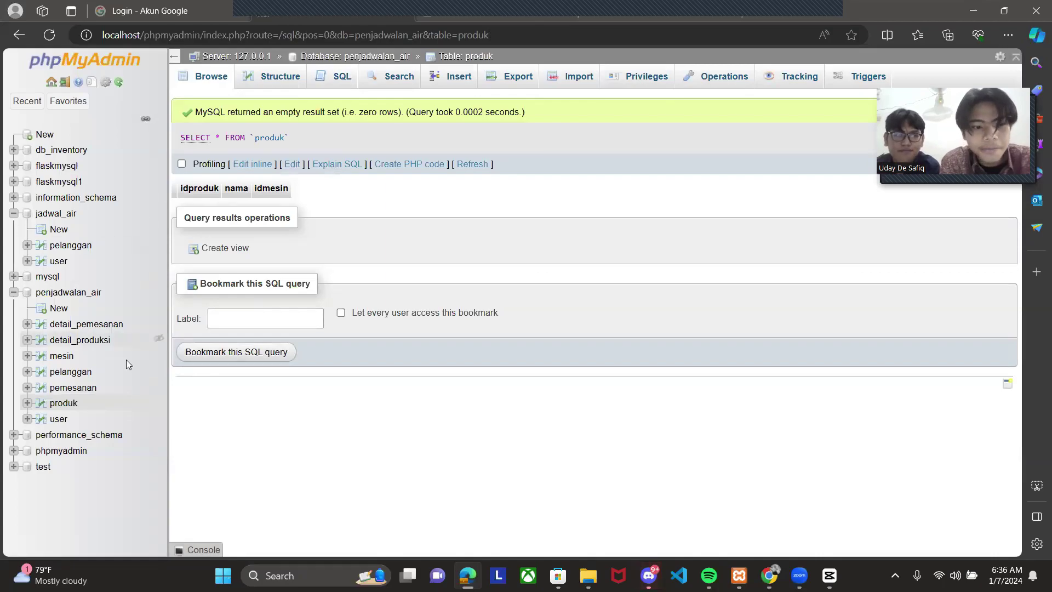
pyautogui.click(335, 86)
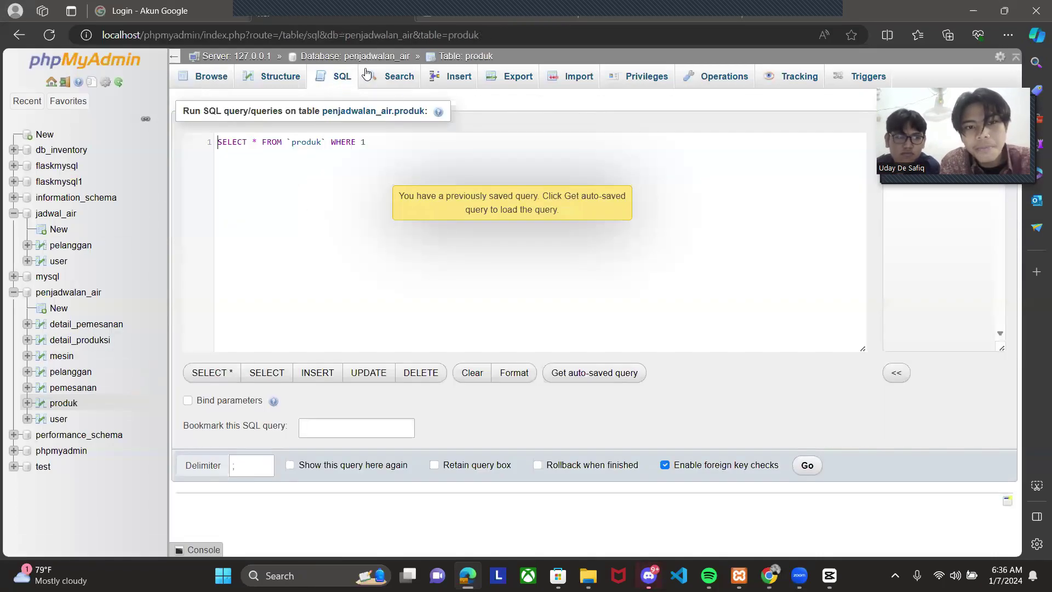
pyautogui.click(313, 372)
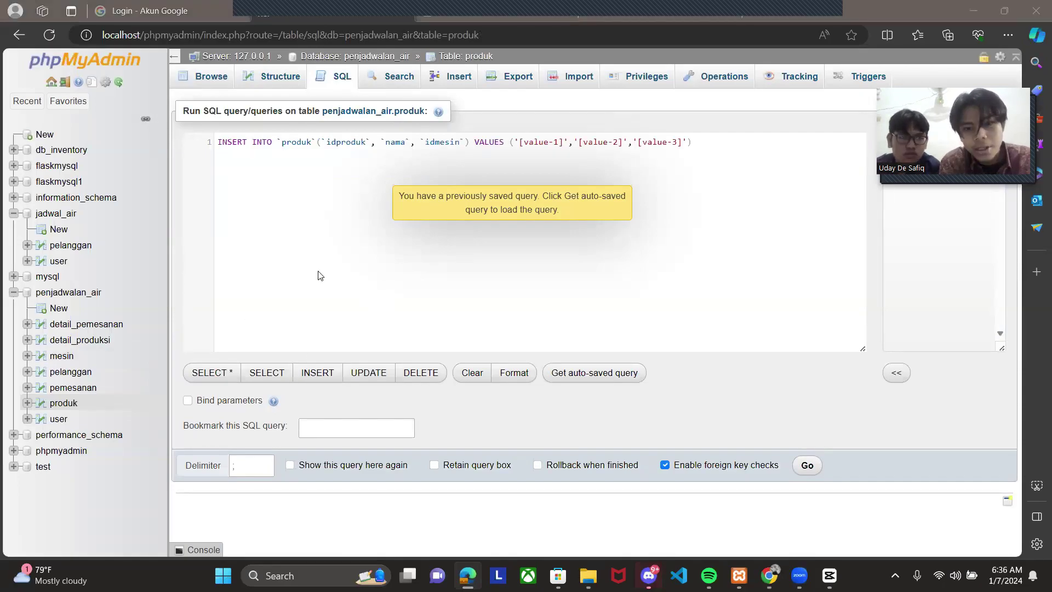
# - Copy ChatGPT's five-row produk INSERT code (J234–N456)
pyautogui.hotkey('alt', 'Tab')
pyautogui.scroll(-6, 439, 250)
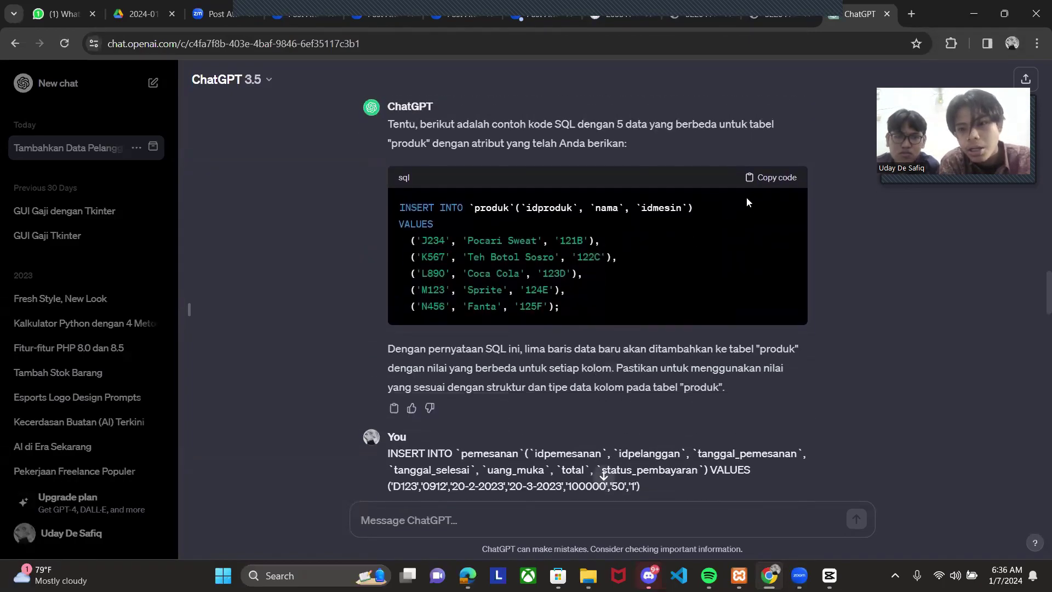
pyautogui.click(771, 178)
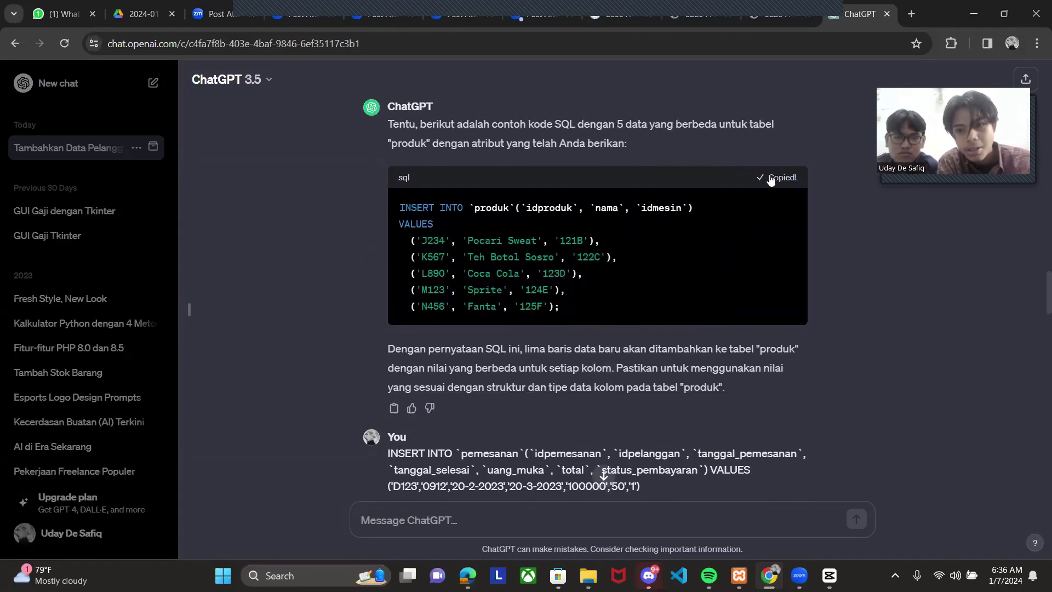
pyautogui.hotkey('alt', 'Tab')
# - Replace the template with the produk INSERT, run it, and browse rows Pocari Sweat through Fanta
pyautogui.click(305, 160)
pyautogui.hotkey('ctrl', 'a')
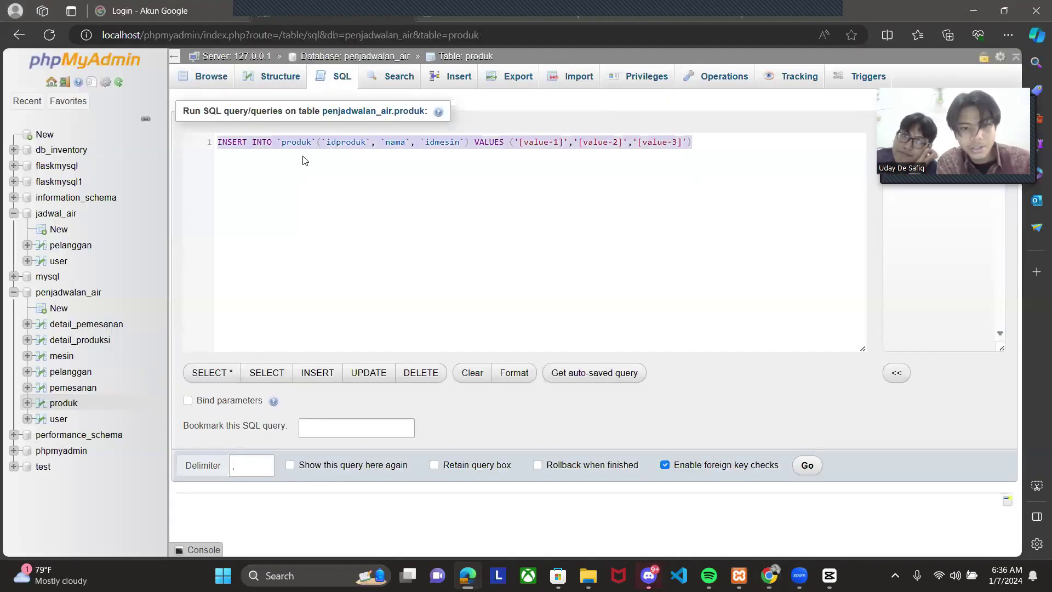
pyautogui.hotkey('ctrl', 'v')
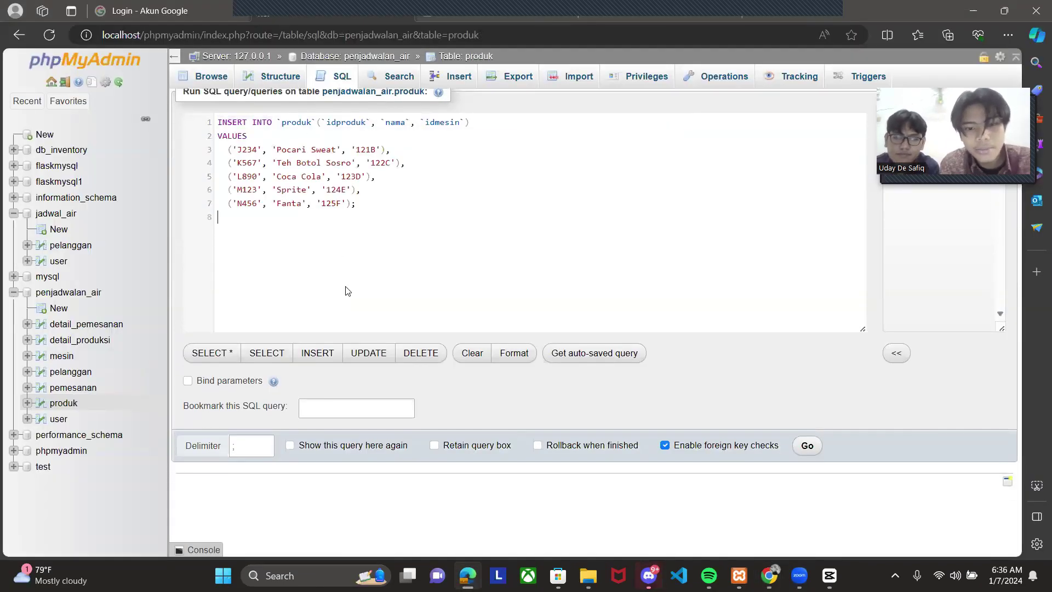
pyautogui.click(795, 464)
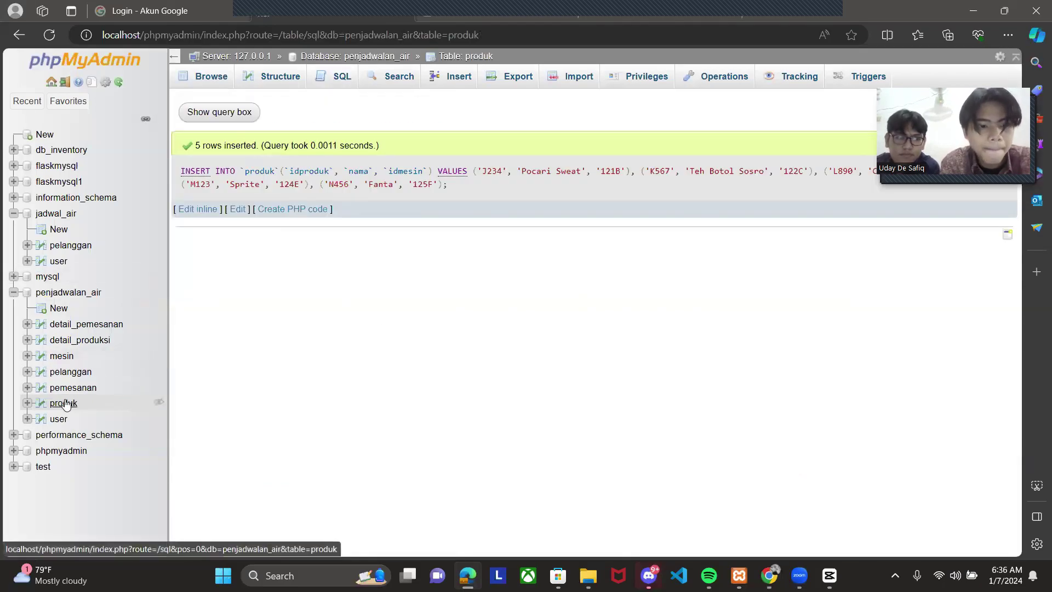
pyautogui.click(64, 403)
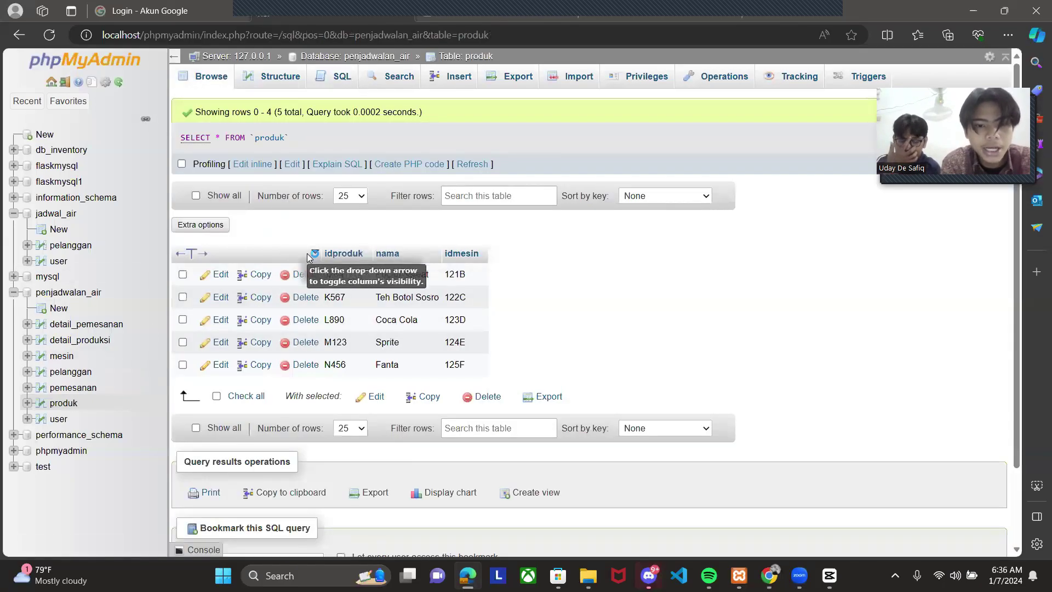
# - Load an INSERT statement template in the SQL editor for the pemesanan table
pyautogui.click(77, 390)
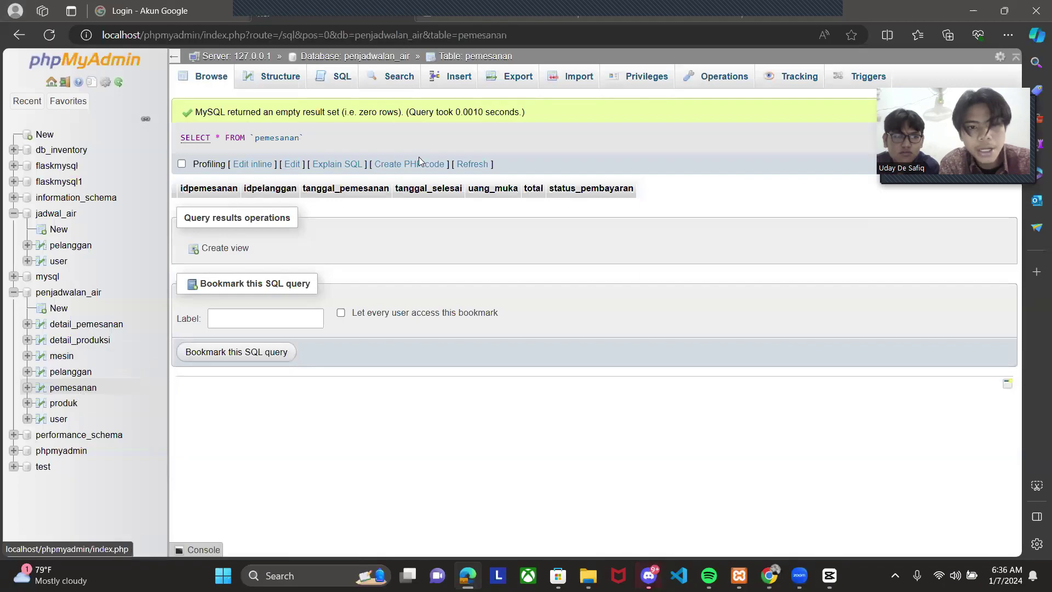
pyautogui.click(324, 80)
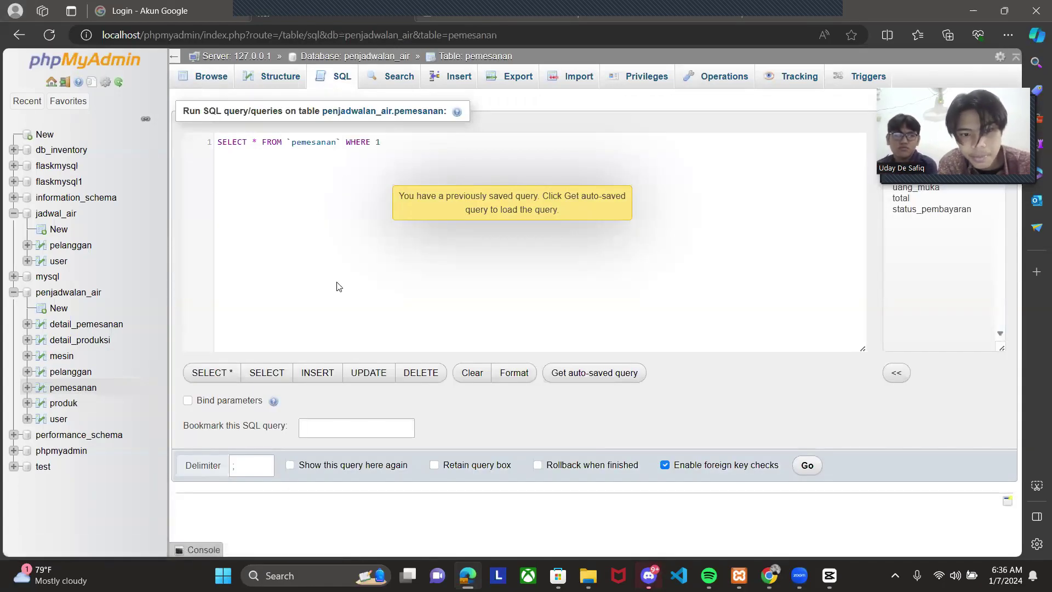
pyautogui.click(324, 376)
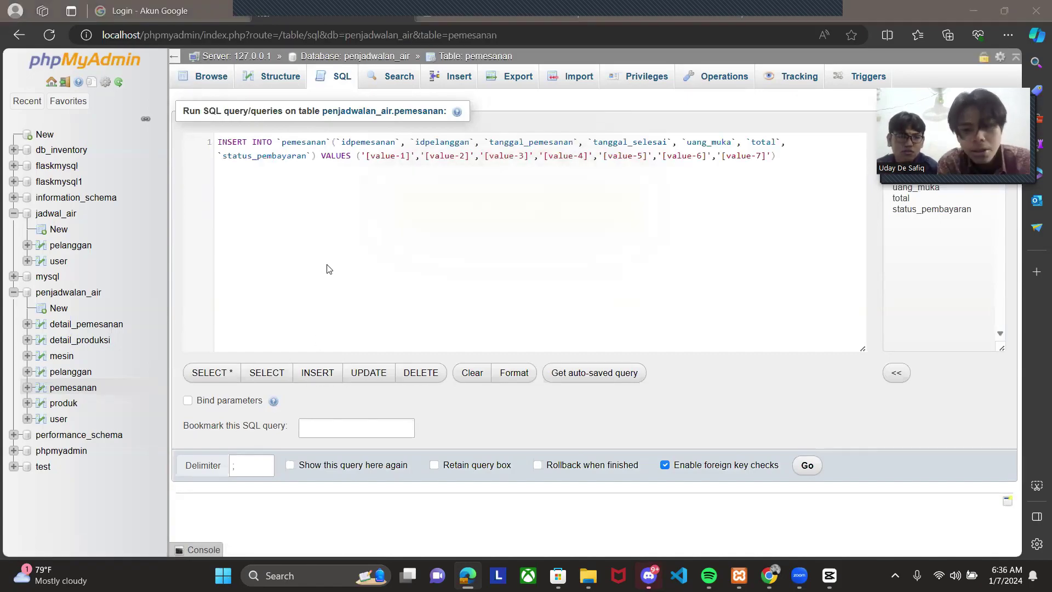
# - Copy ChatGPT's five-row pemesanan INSERT code (E456–I678)
pyautogui.hotkey('alt', 'Tab')
pyautogui.scroll(-5, 429, 250)
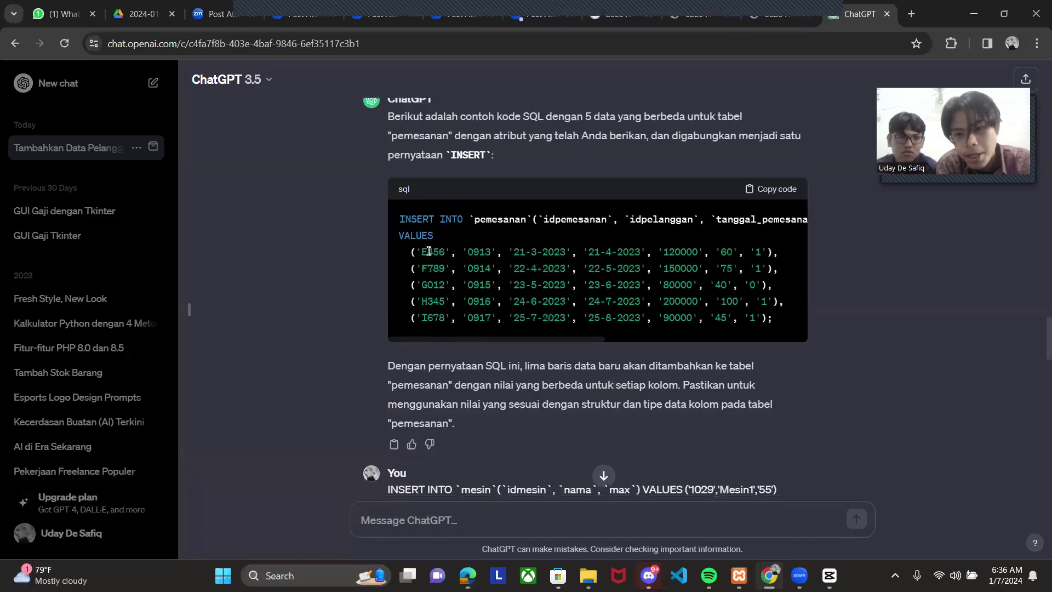
pyautogui.click(781, 193)
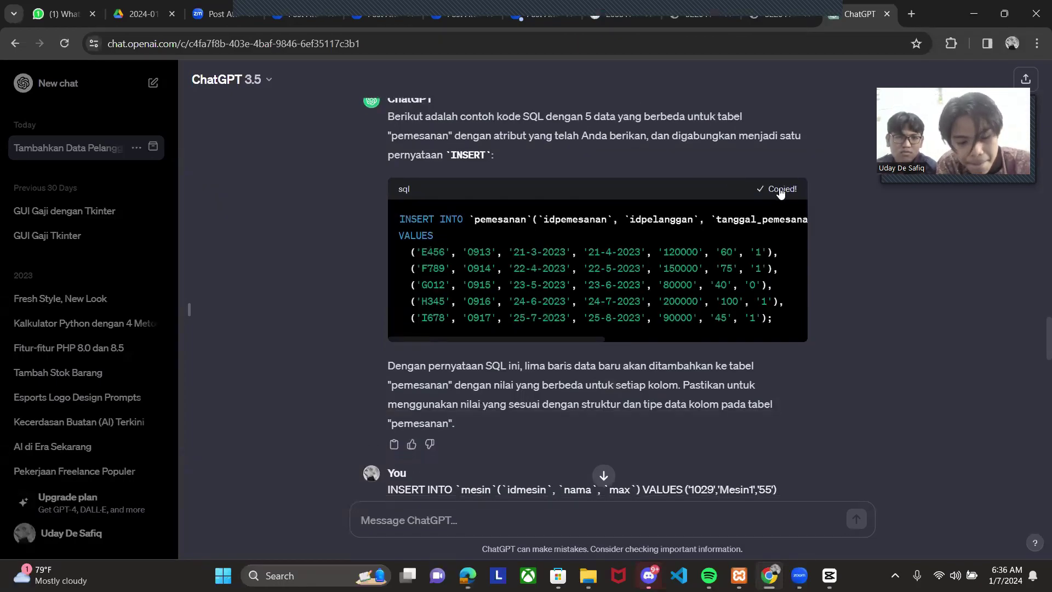
# - Paste the pemesanan INSERT over the template, run it, and browse the five orders
pyautogui.hotkey('alt', 'Tab')
pyautogui.hotkey('ctrl', 'a')
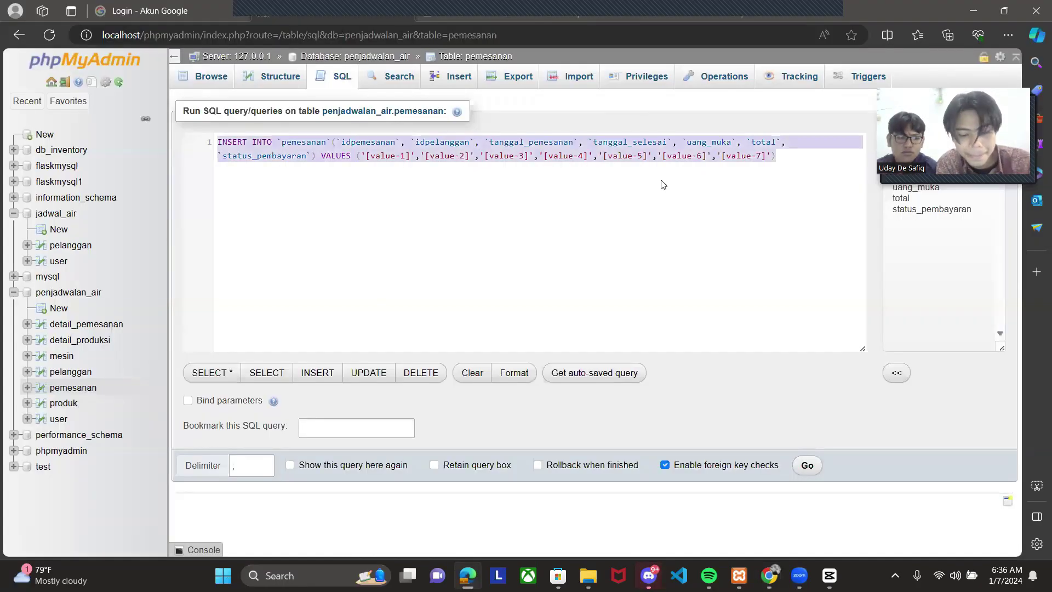
pyautogui.hotkey('ctrl', 'v')
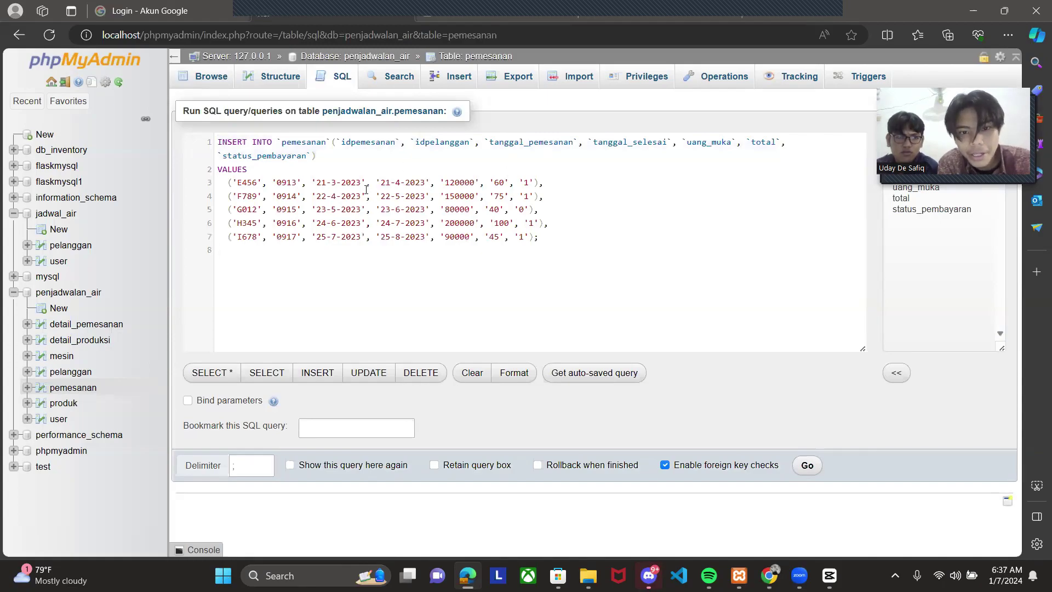
pyautogui.click(808, 465)
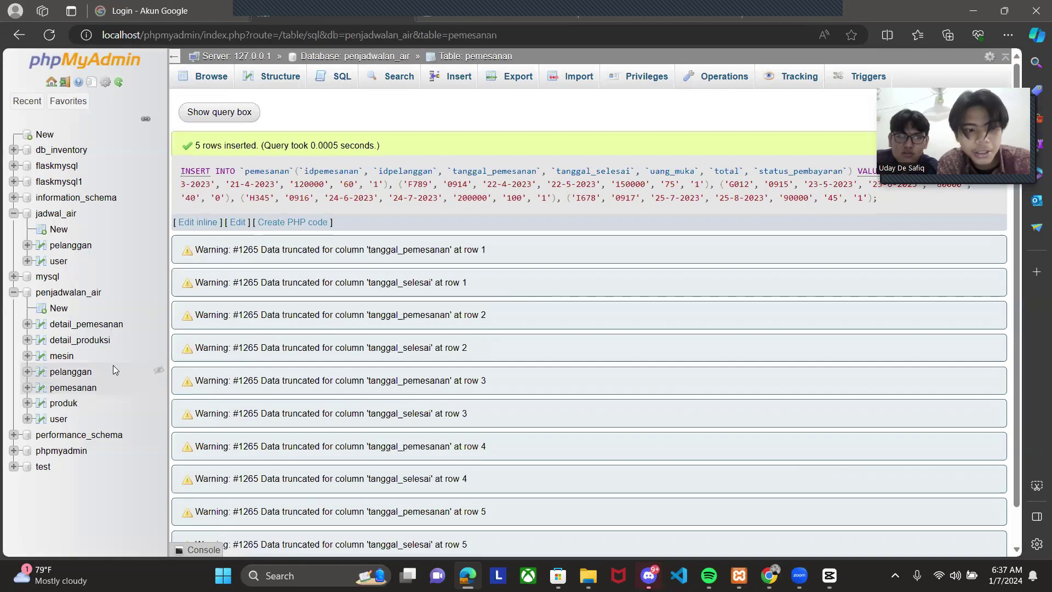
pyautogui.click(87, 389)
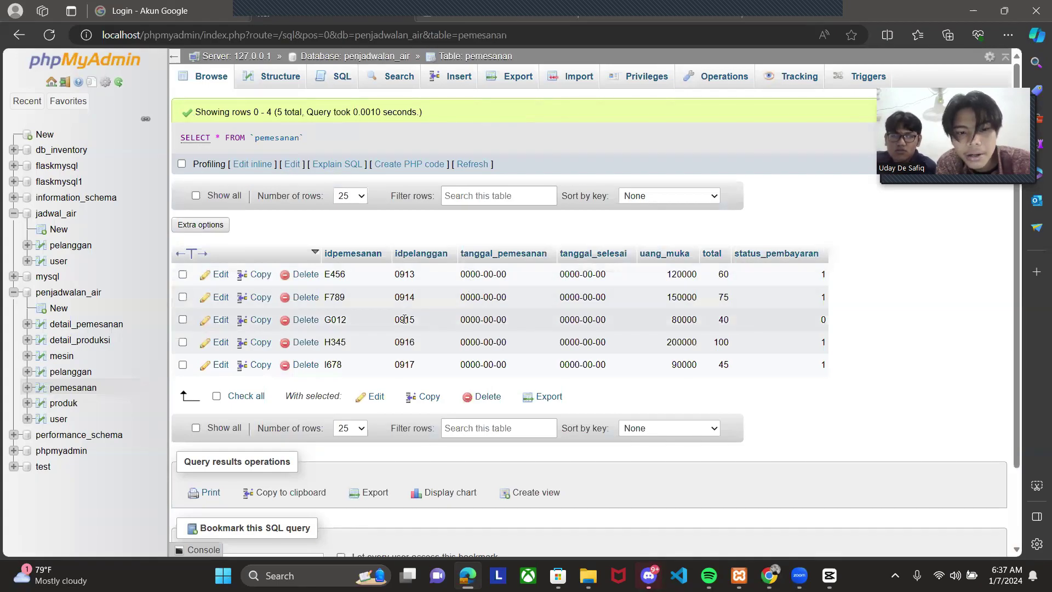
# - Give order E456 an order date of 2024-01-01 and completion date of 2024-01-10
pyautogui.click(218, 275)
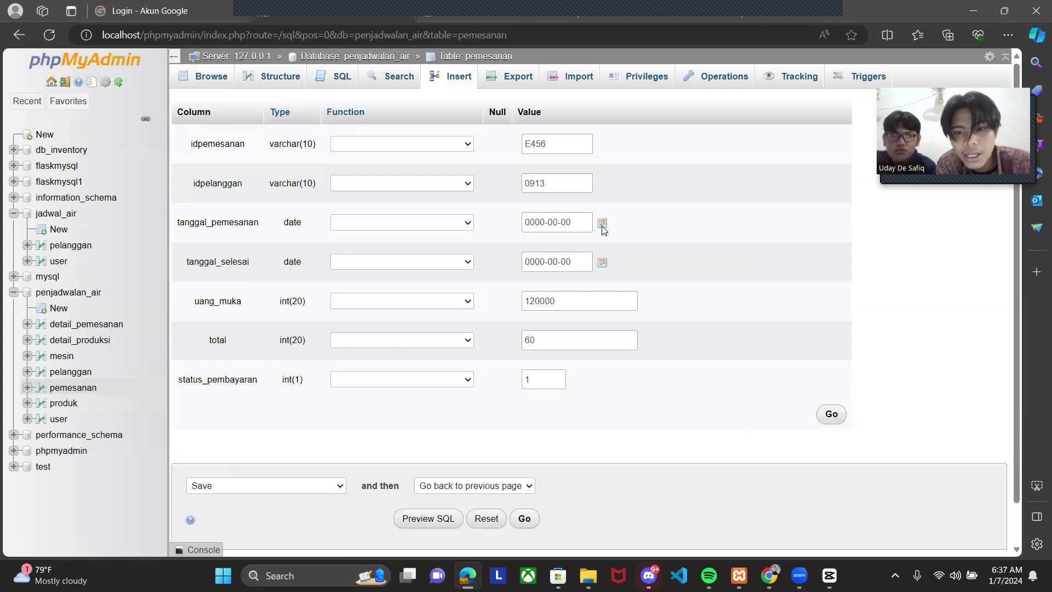
pyautogui.click(602, 225)
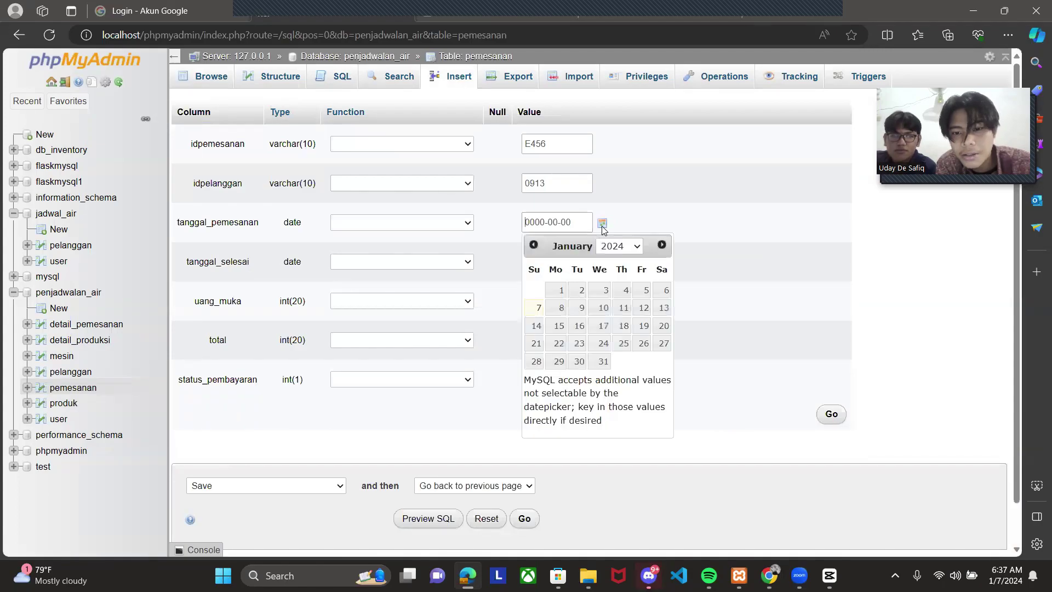
pyautogui.click(562, 296)
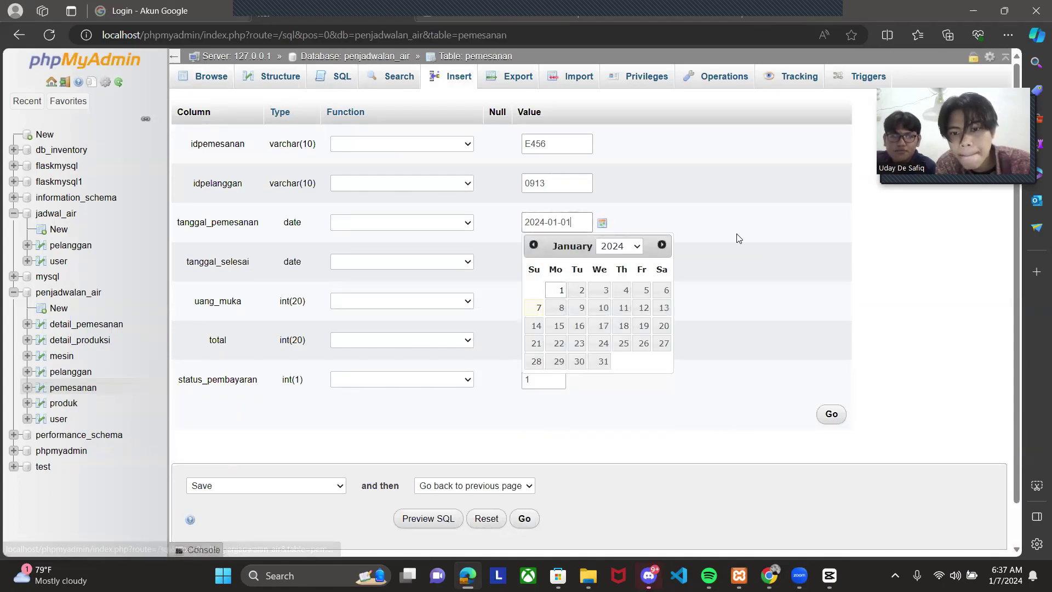
pyautogui.click(689, 245)
pyautogui.click(603, 262)
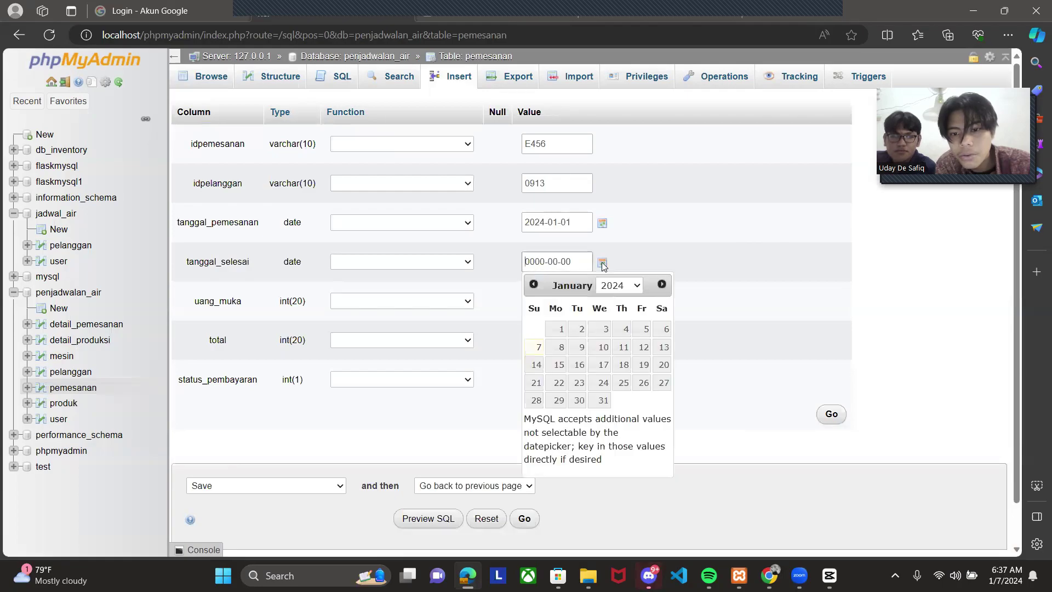
pyautogui.click(604, 349)
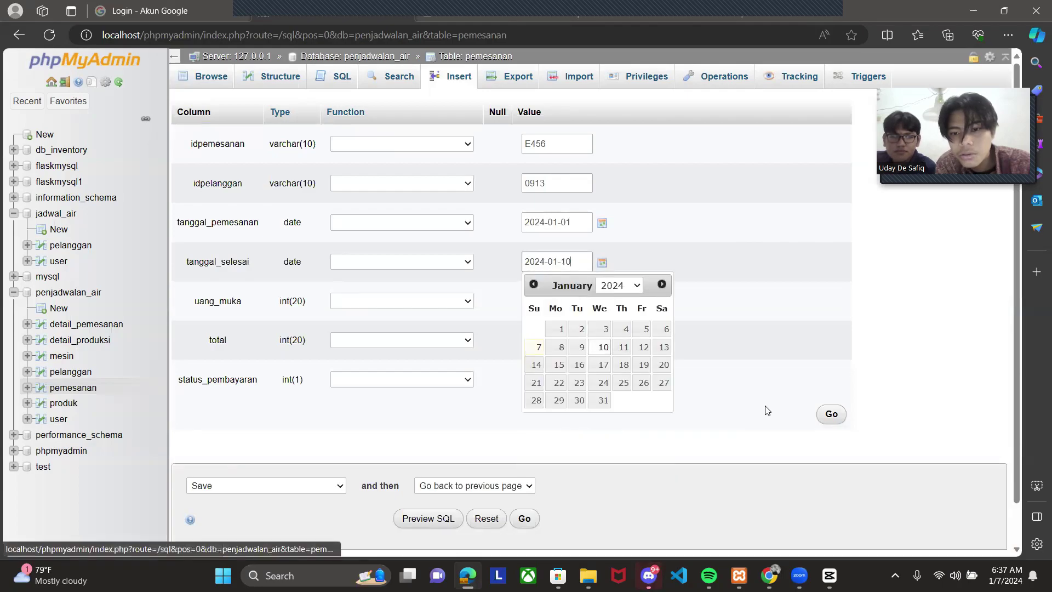
pyautogui.click(830, 416)
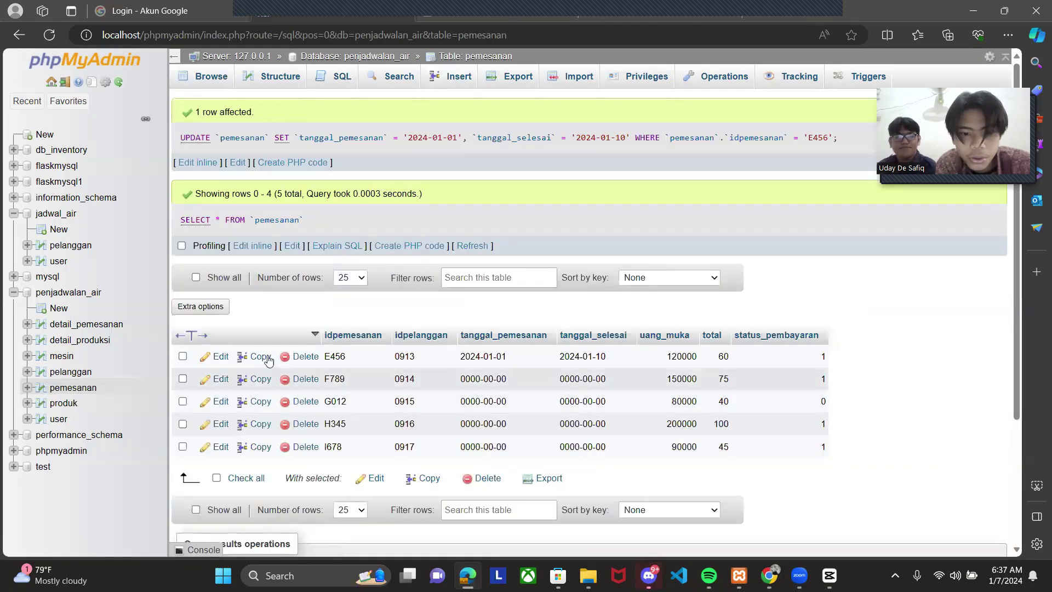
# - Give order F789 an order date of 2024-01-02 and completion date of 2024-01-31
pyautogui.click(217, 379)
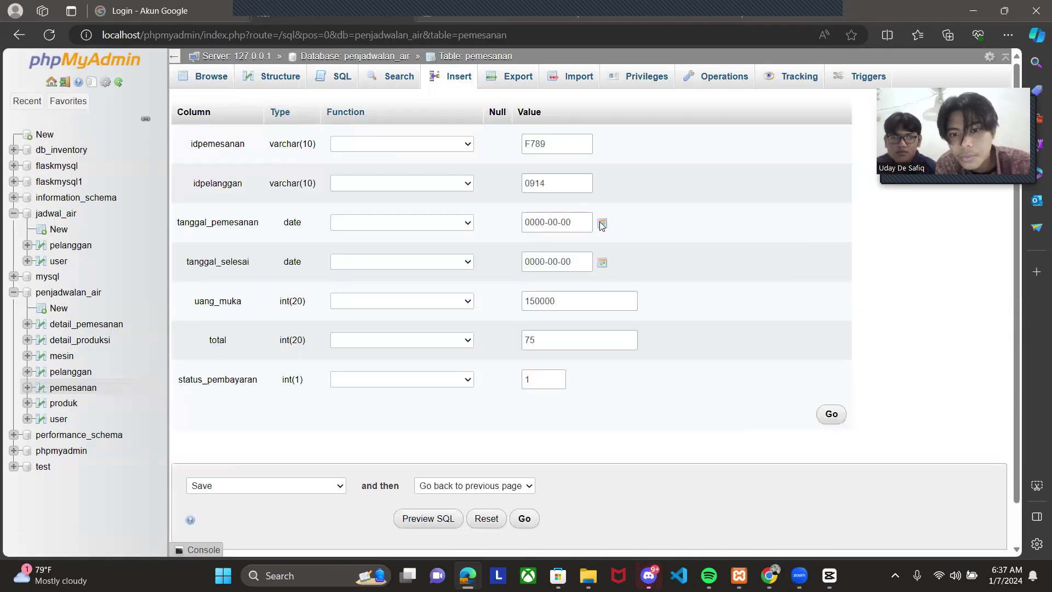
pyautogui.click(603, 223)
pyautogui.click(580, 294)
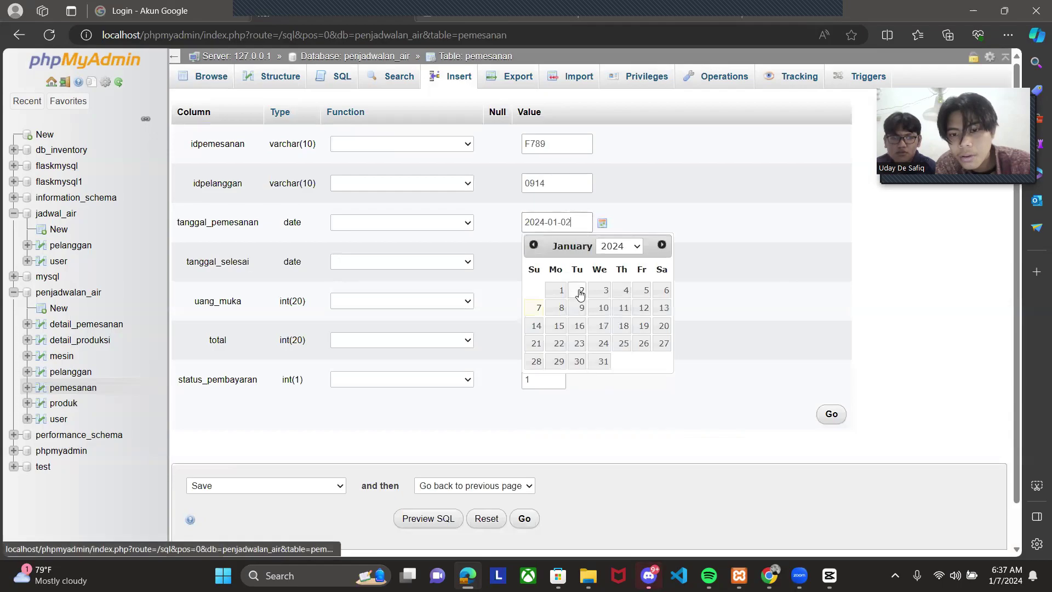
pyautogui.click(712, 278)
pyautogui.click(603, 263)
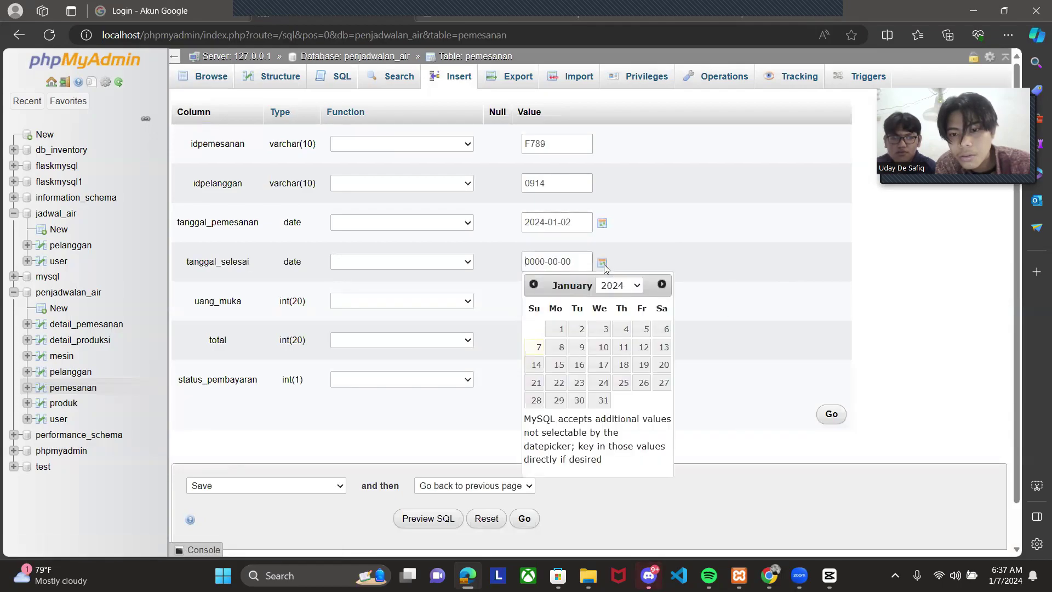
pyautogui.click(603, 401)
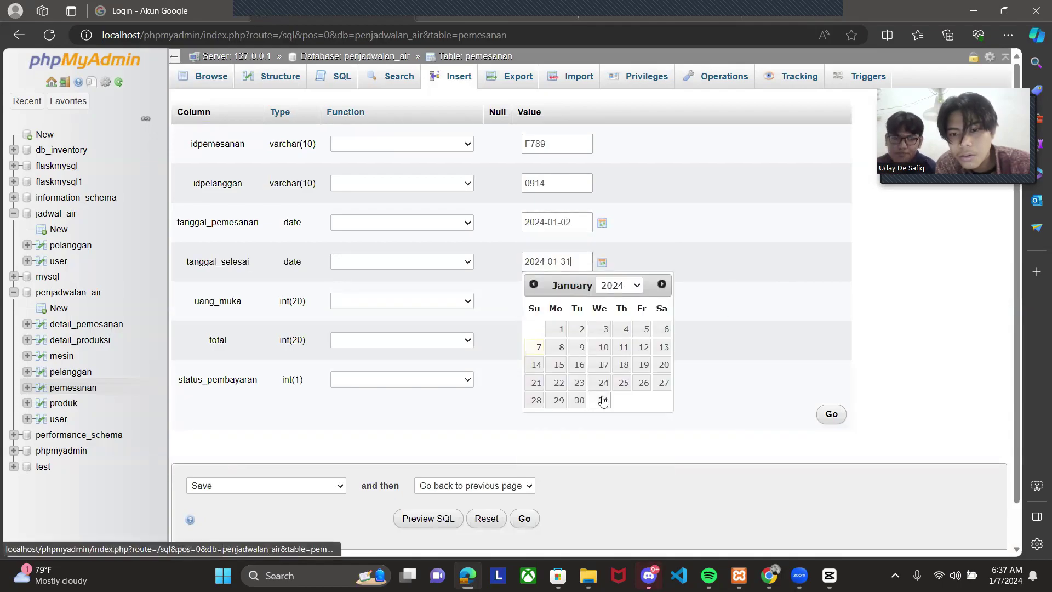
pyautogui.click(827, 414)
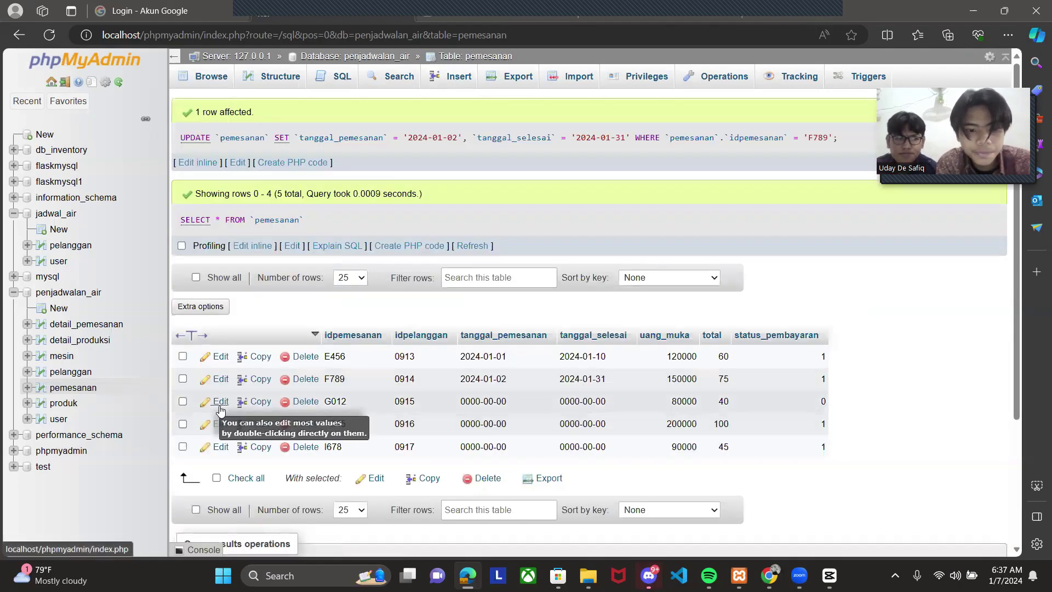
# - Give order G012 an order date of 2024-01-03 and completion date of 2024-02-01
pyautogui.click(220, 407)
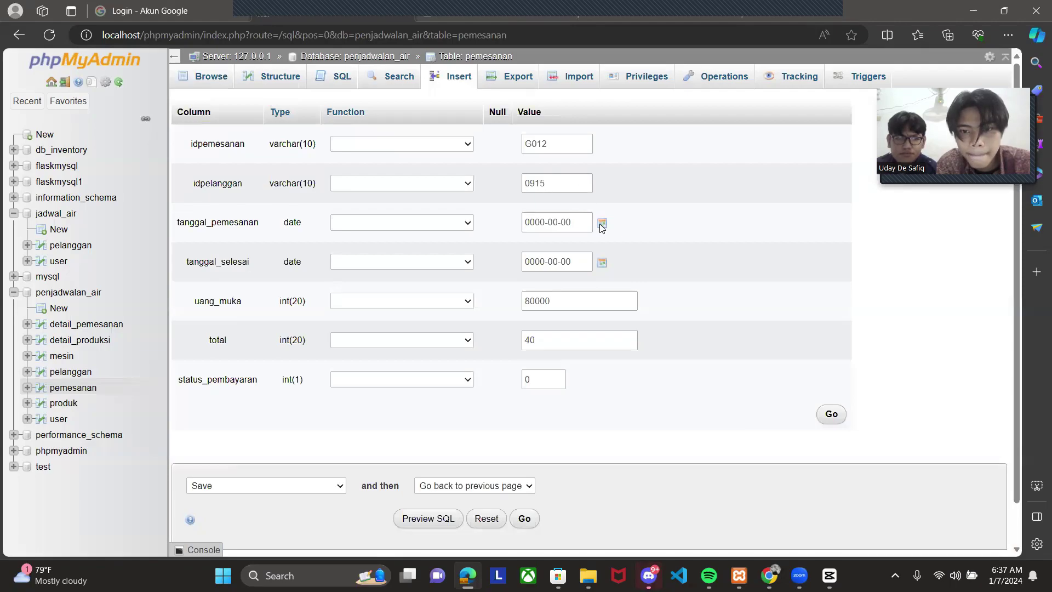
pyautogui.click(602, 224)
pyautogui.click(603, 291)
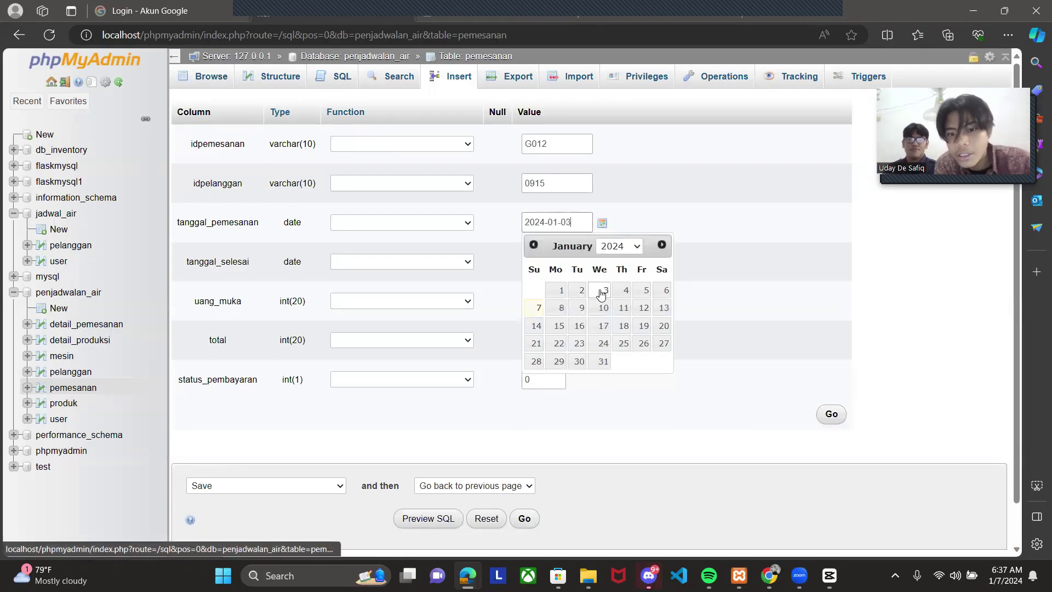
pyautogui.click(603, 263)
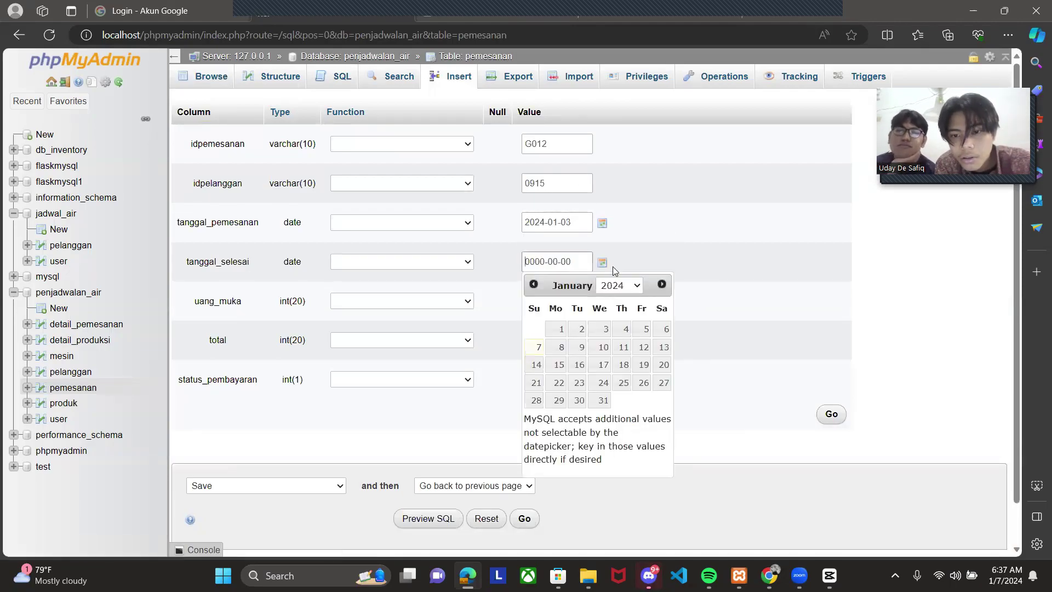
pyautogui.click(662, 285)
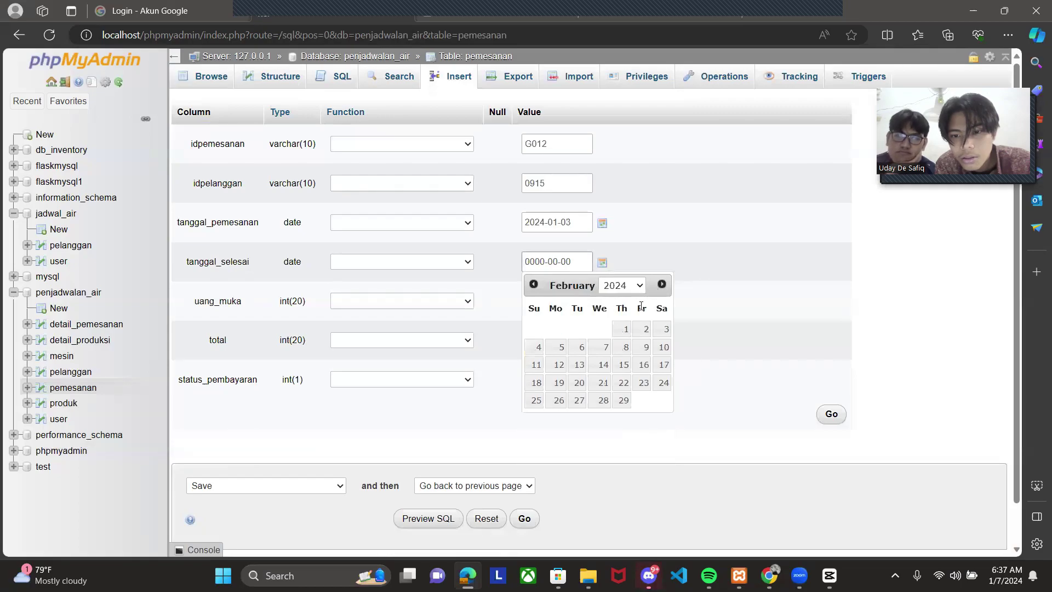
pyautogui.click(625, 331)
pyautogui.click(829, 413)
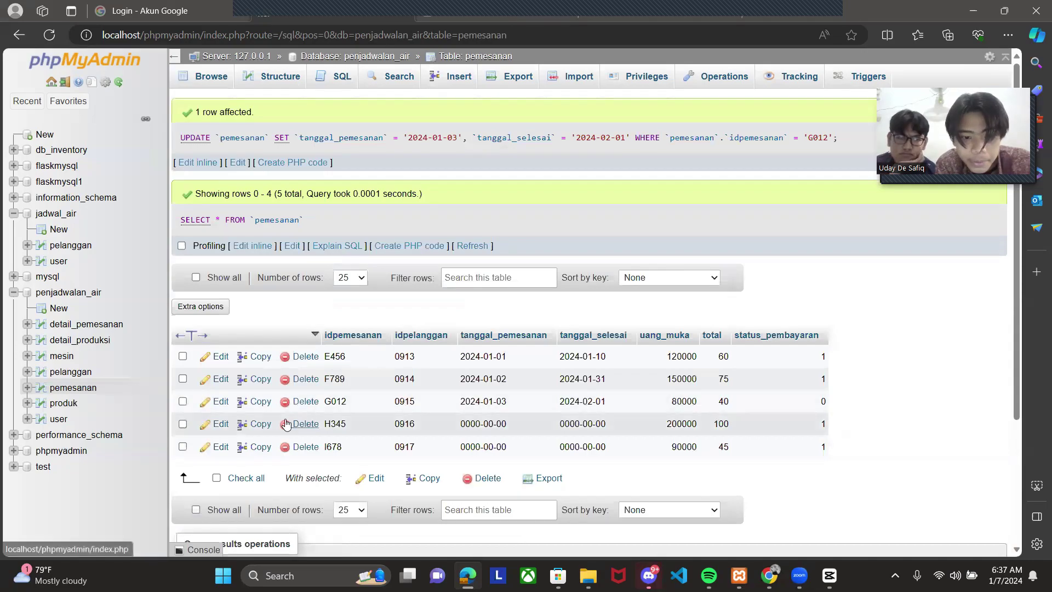
# - Give order H345 an order date of 2024-01-08 and completion date of 2024-01-31
pyautogui.click(220, 426)
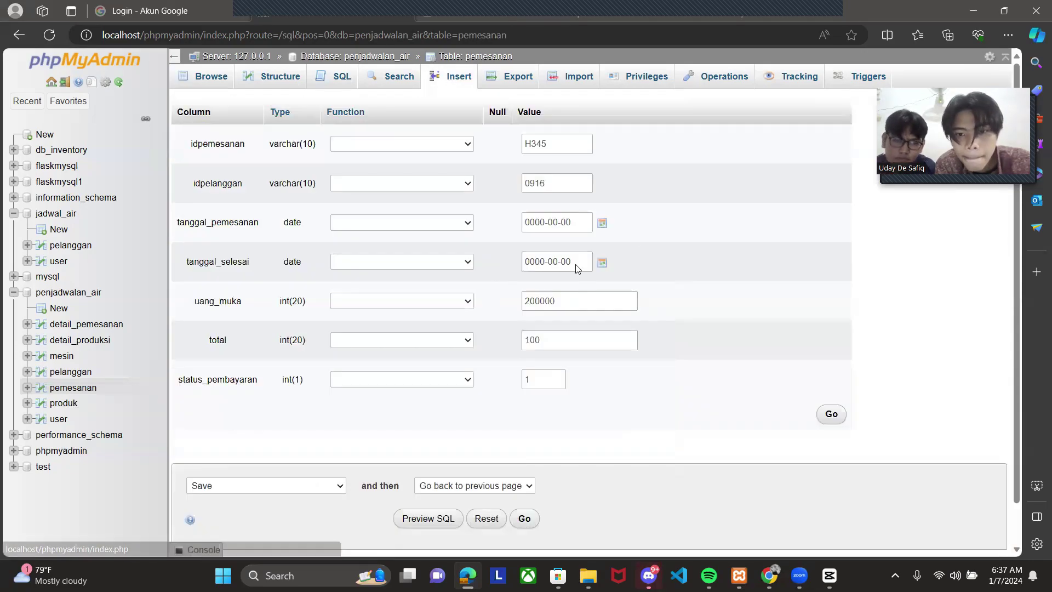
pyautogui.click(602, 223)
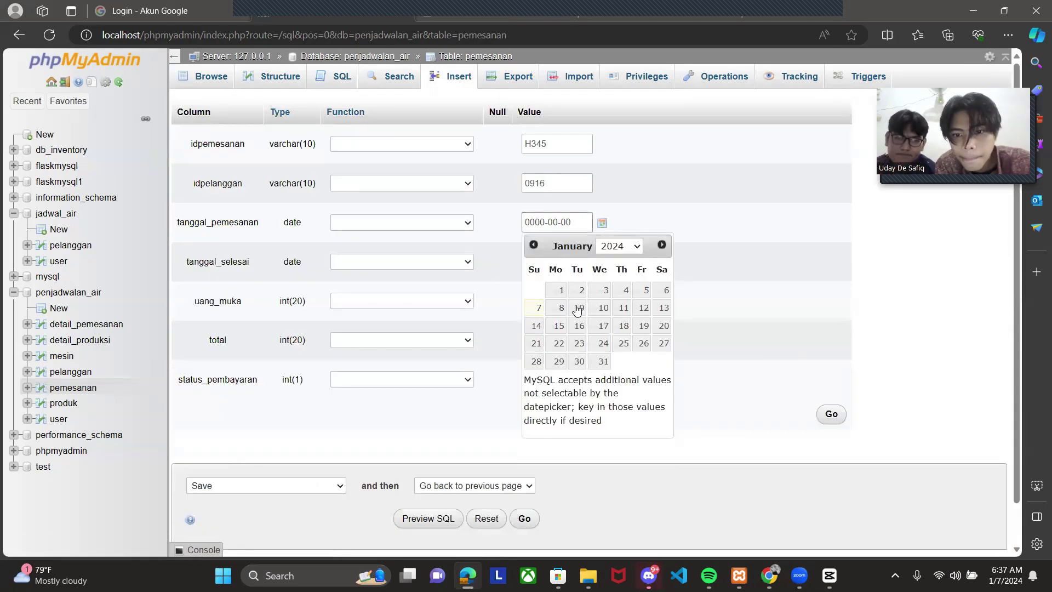
pyautogui.click(551, 309)
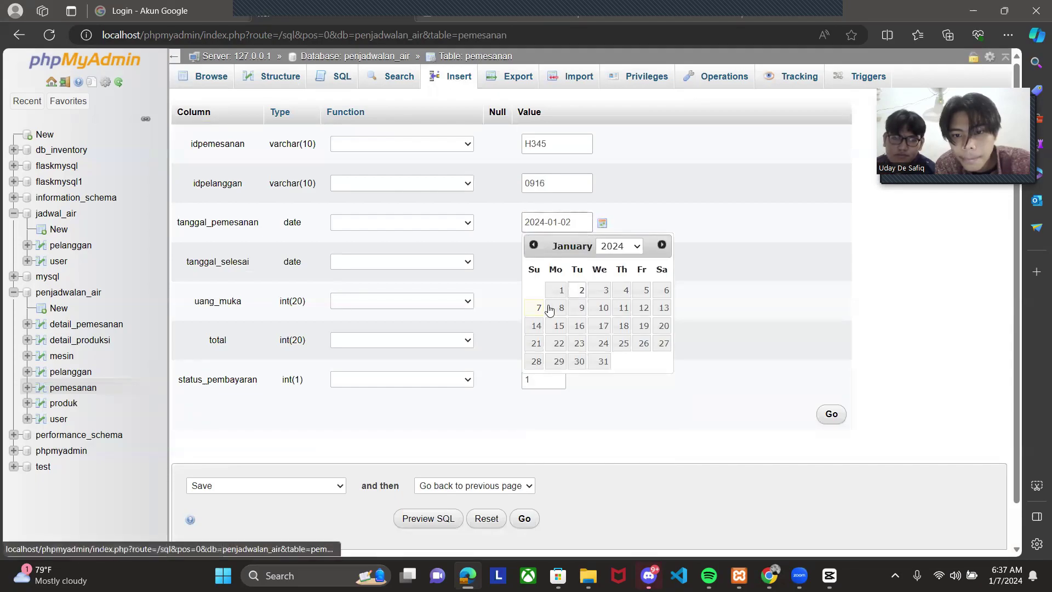
pyautogui.click(856, 405)
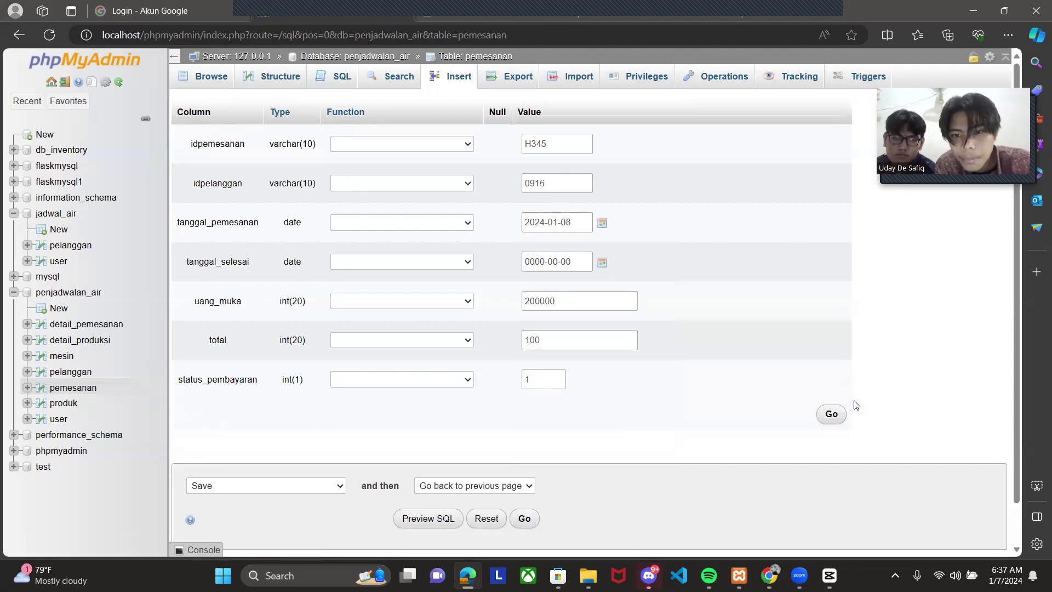
pyautogui.click(603, 262)
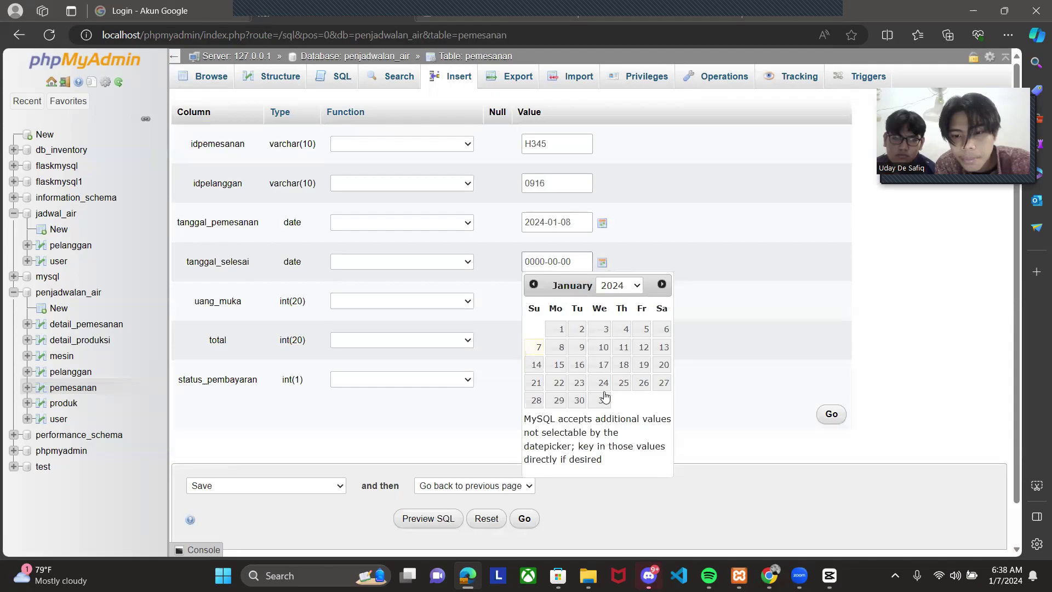
pyautogui.click(604, 400)
pyautogui.click(827, 417)
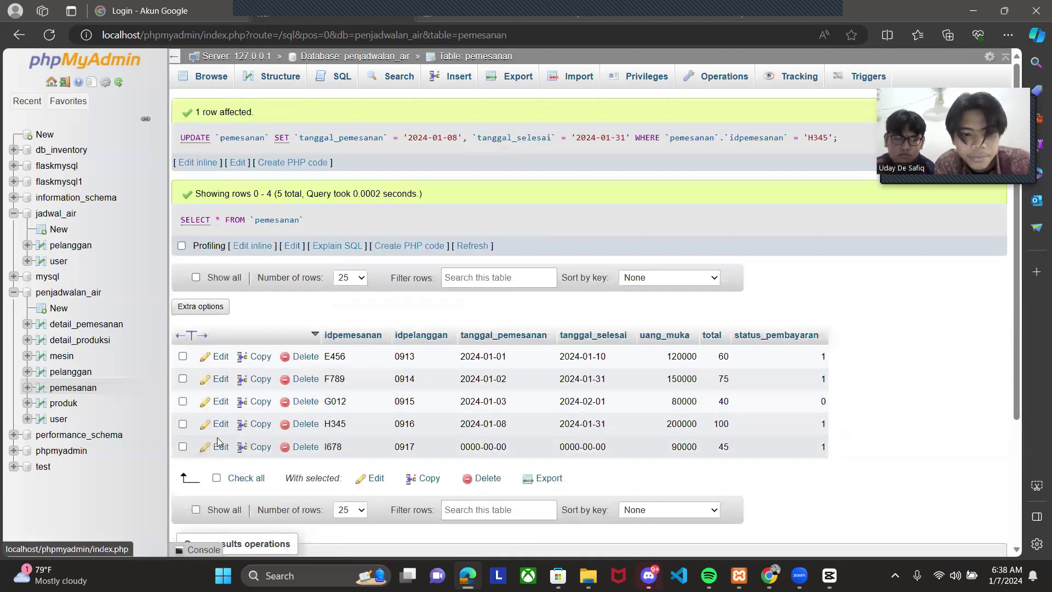
# - Set order I678 to 2024-01-20 through 2024-01-30 and review the updated pemesanan rows
pyautogui.click(219, 446)
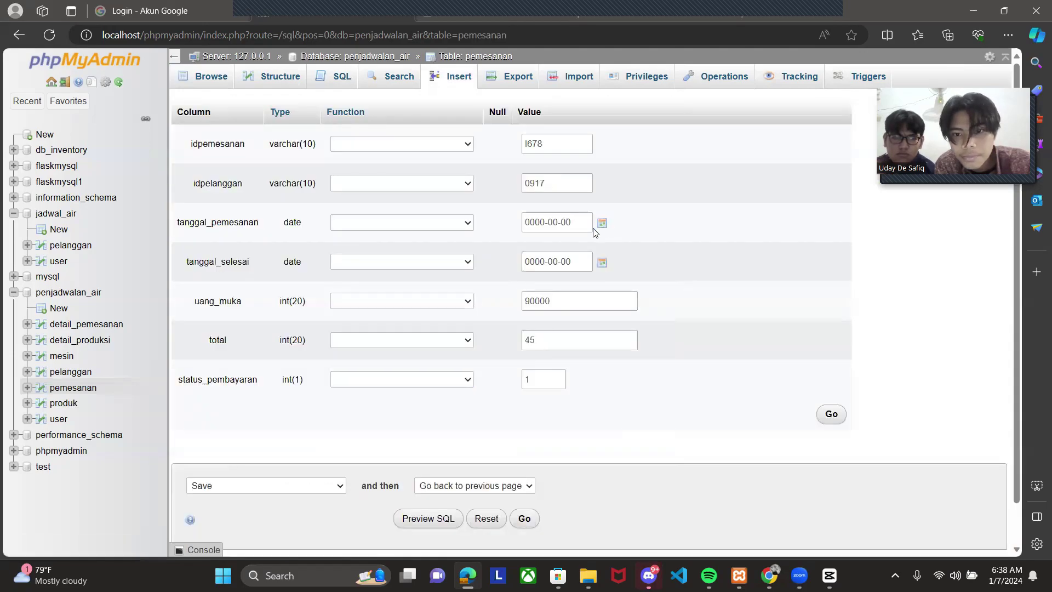
pyautogui.click(603, 227)
pyautogui.click(665, 327)
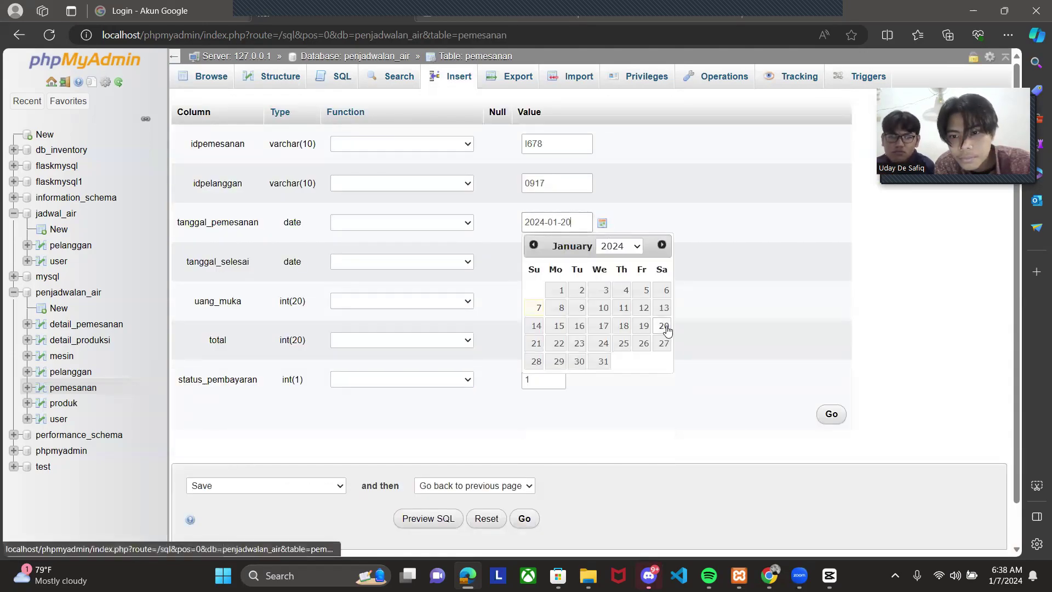
pyautogui.moveTo(732, 285); pyautogui.dragTo(610, 262)
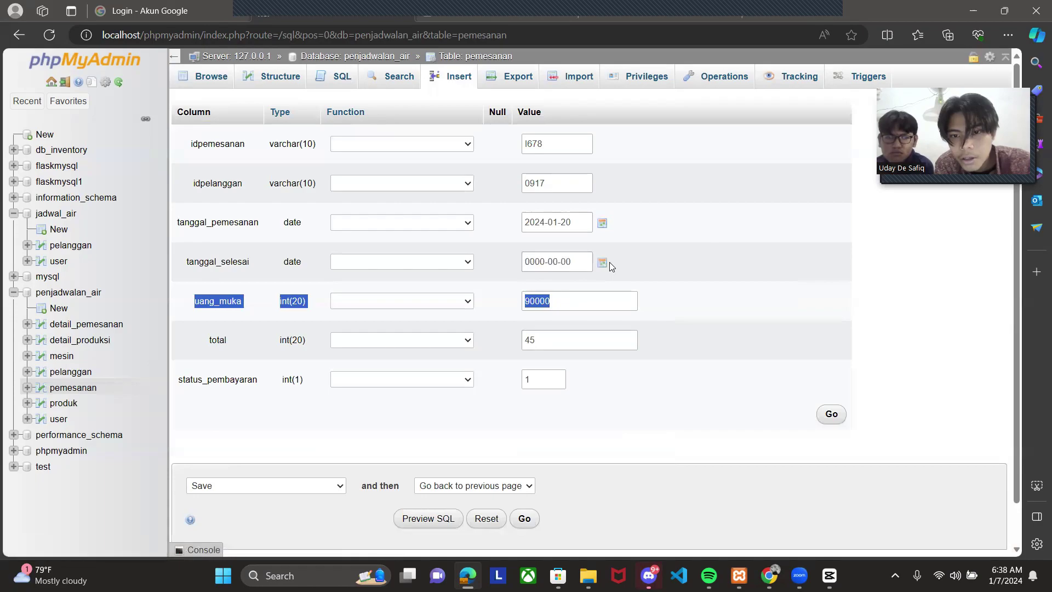
pyautogui.click(603, 263)
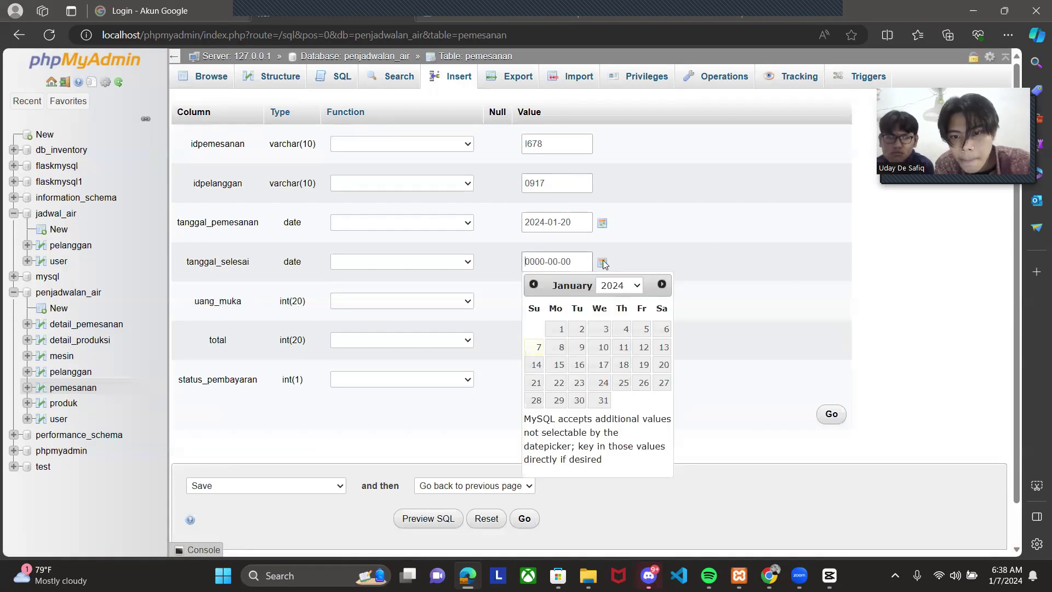
pyautogui.click(579, 402)
pyautogui.click(831, 413)
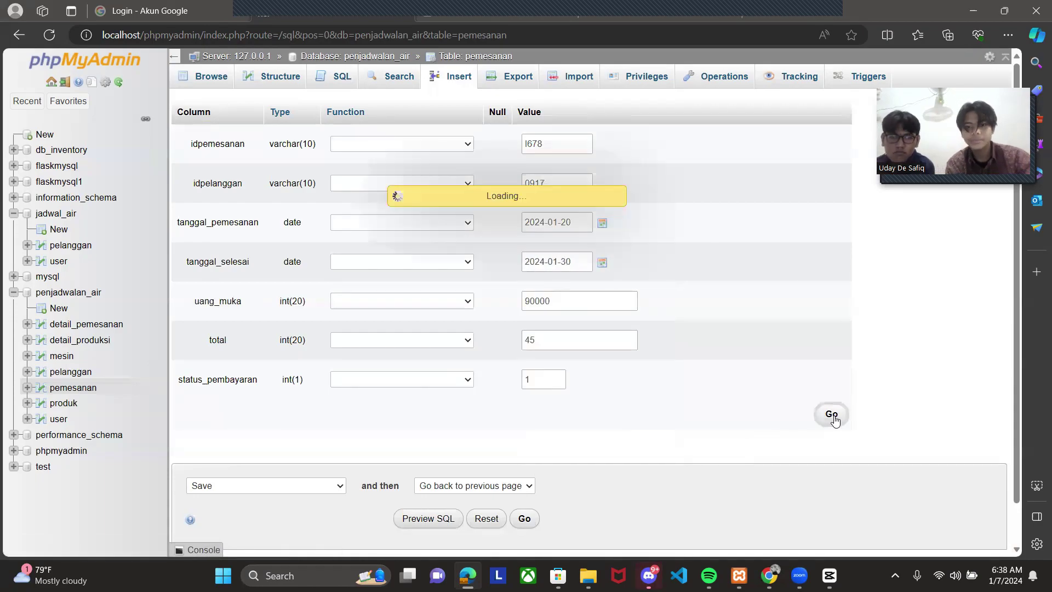
pyautogui.scroll(-3, 639, 406)
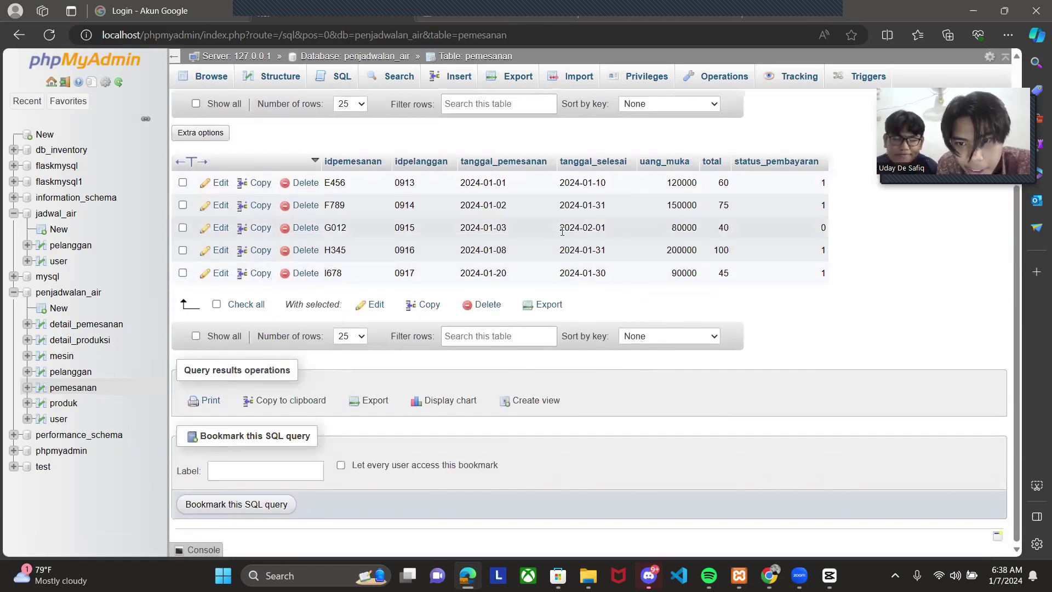
pyautogui.scroll(3, 296, 194)
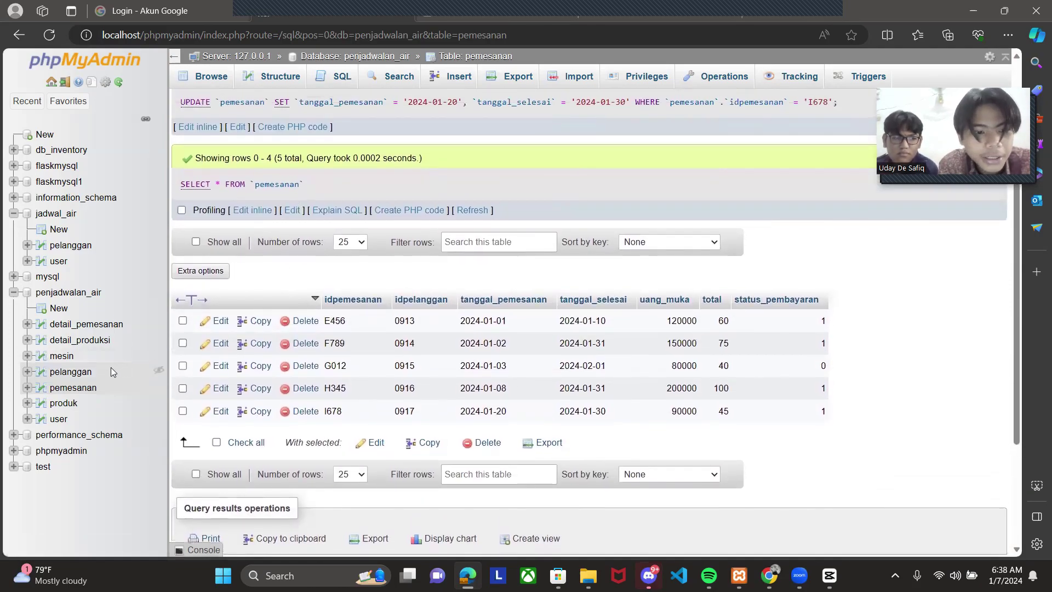
# - Open the mesin table's SQL editor with an INSERT template for idmesin, nama and max
pyautogui.click(82, 374)
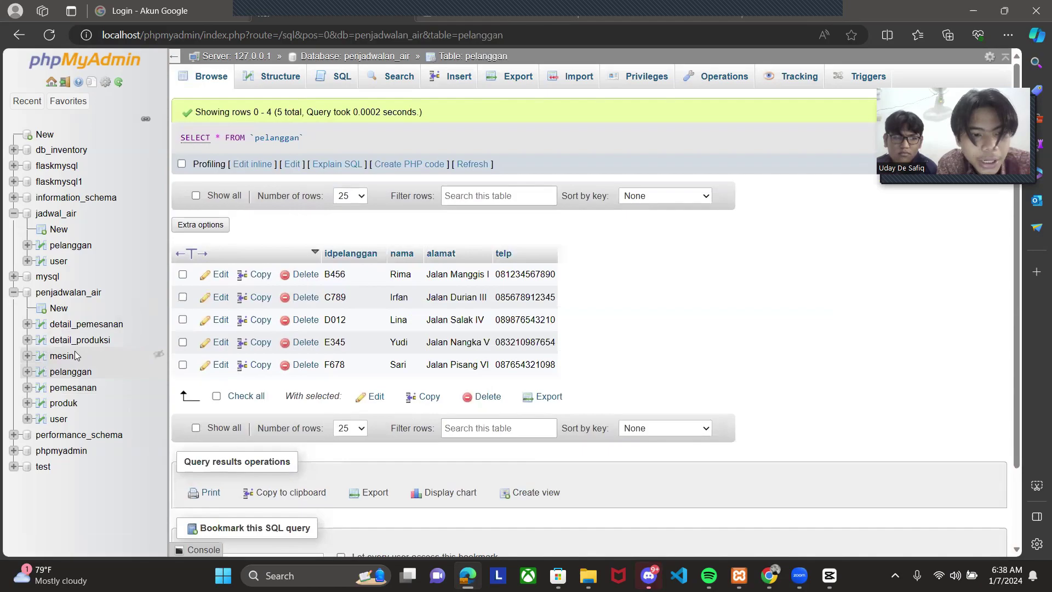
pyautogui.click(65, 361)
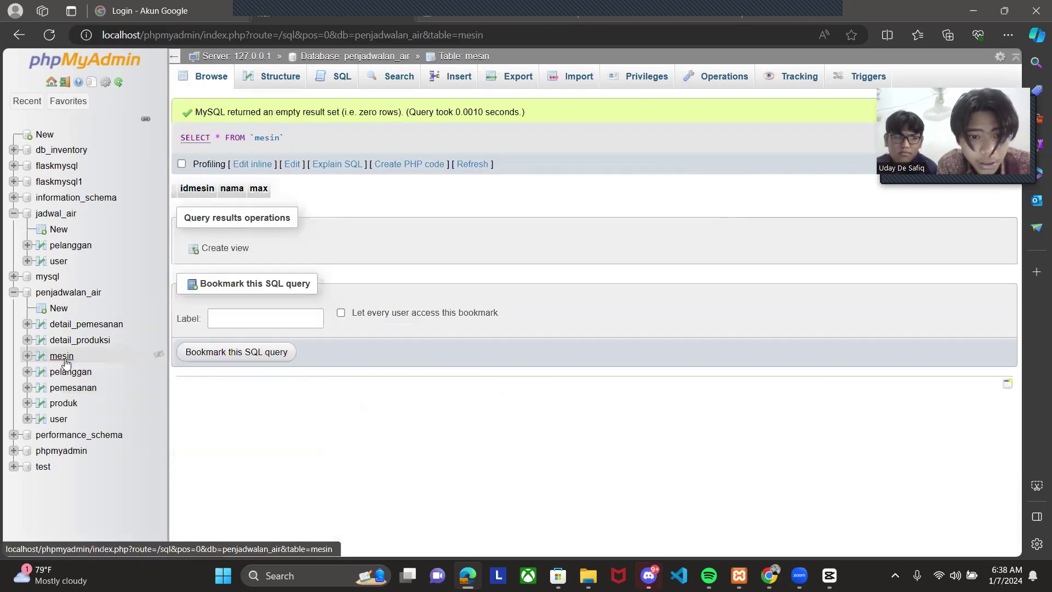
pyautogui.click(341, 78)
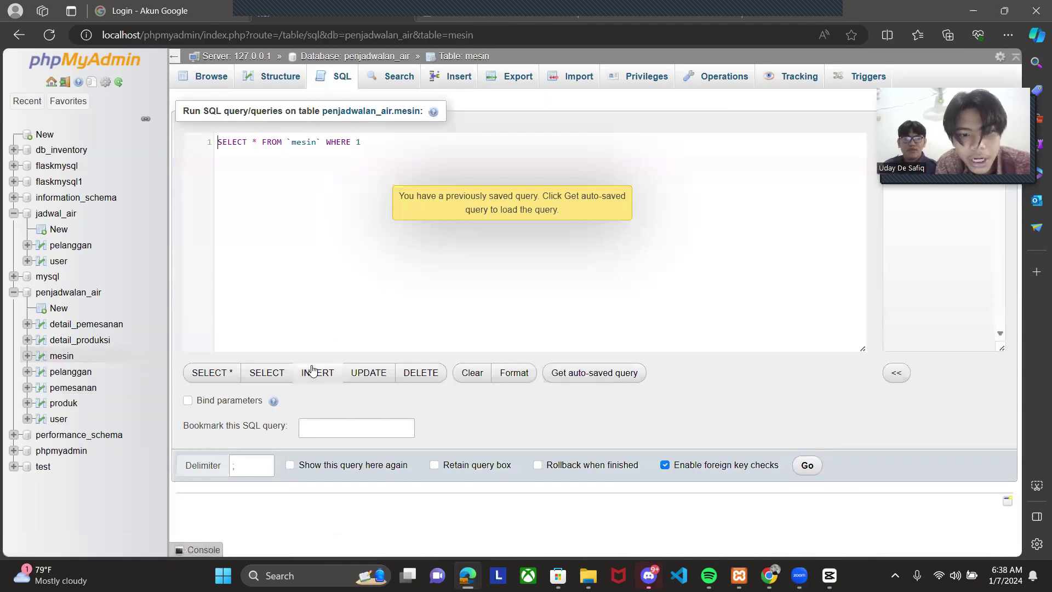
pyautogui.click(318, 375)
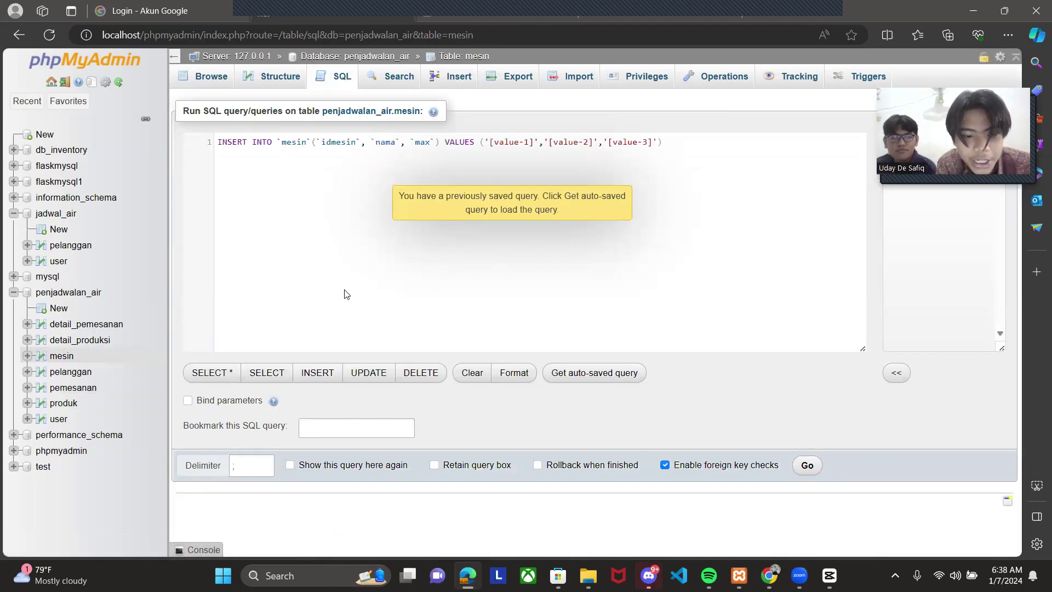
# - Copy ChatGPT's five-row mesin INSERT code (1030–1034)
pyautogui.hotkey('alt', 'Tab')
pyautogui.scroll(-5, 345, 294)
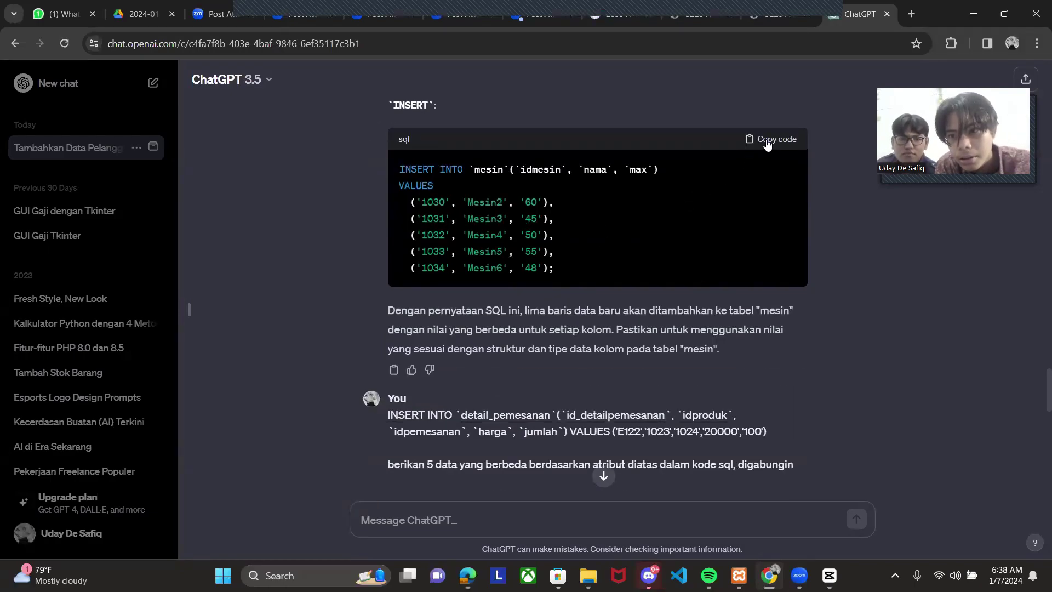
pyautogui.click(768, 142)
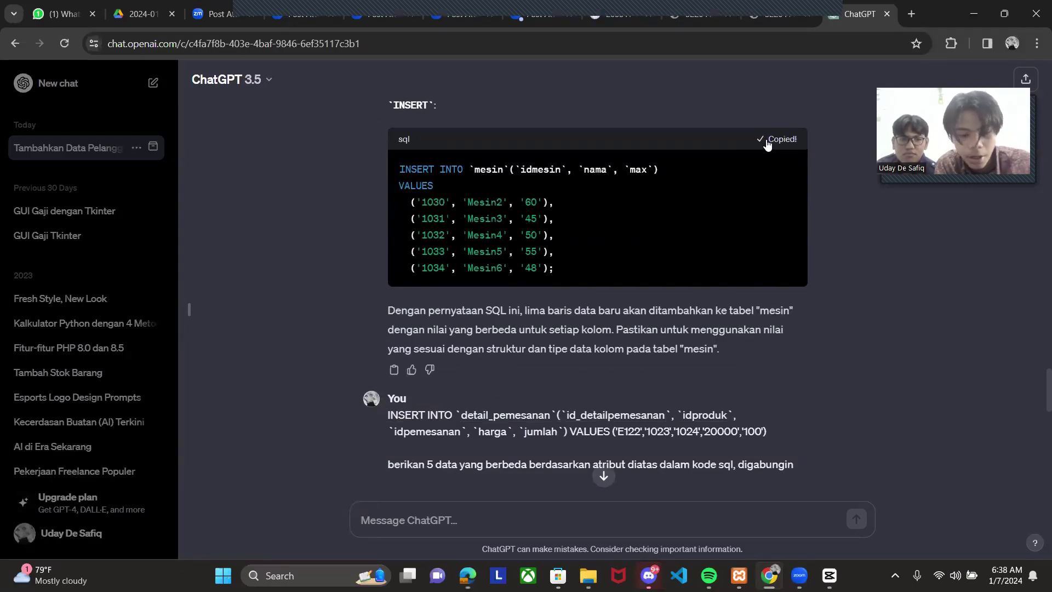
pyautogui.hotkey('alt', 'Tab')
# - Replace the template with the mesin INSERT, run it, and browse the five machines
pyautogui.hotkey('ctrl', 'a')
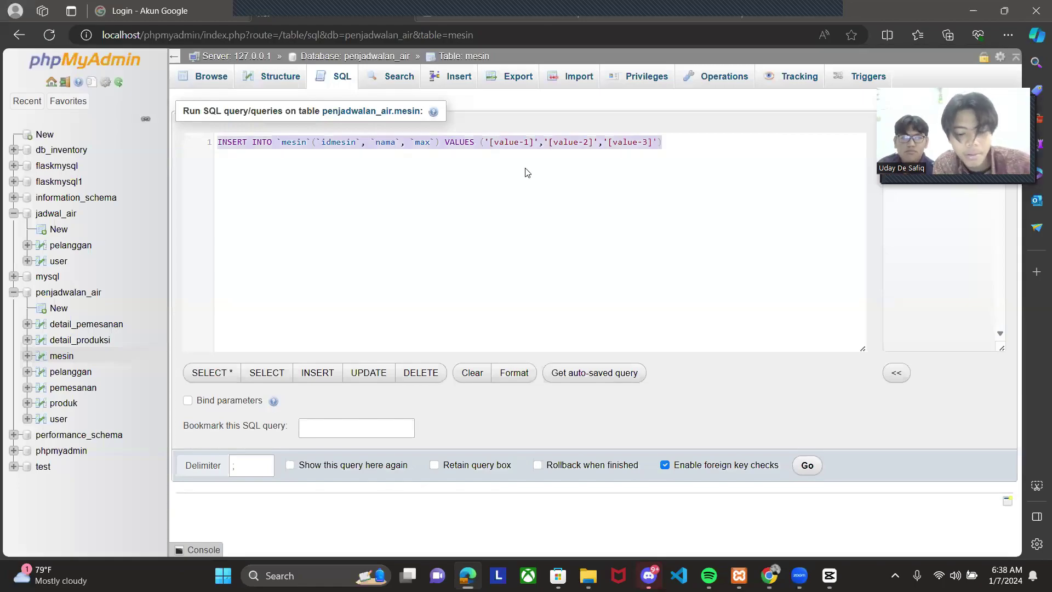
pyautogui.hotkey('ctrl', 'v')
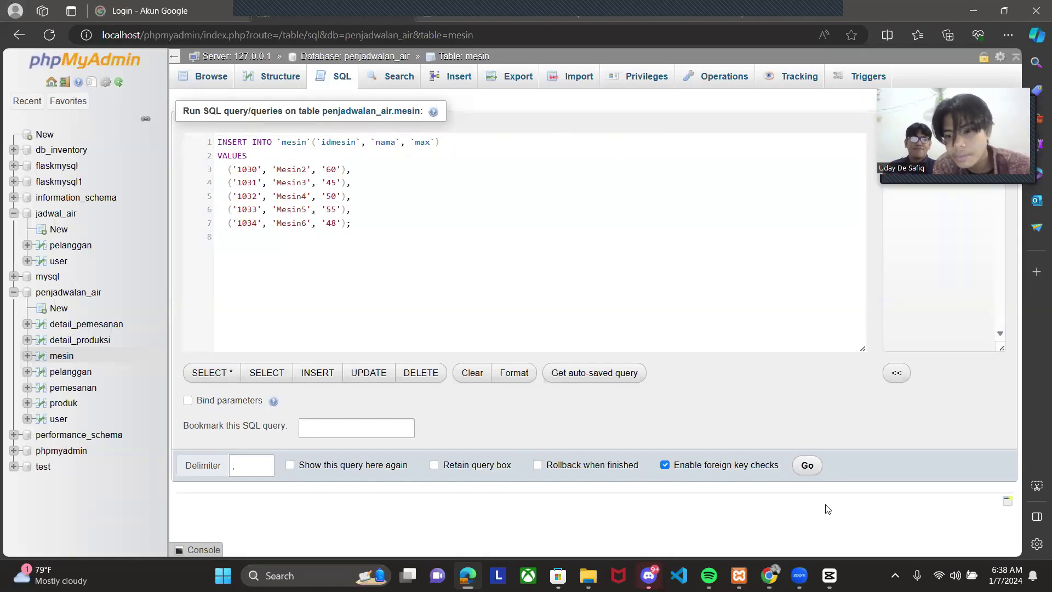
pyautogui.click(804, 471)
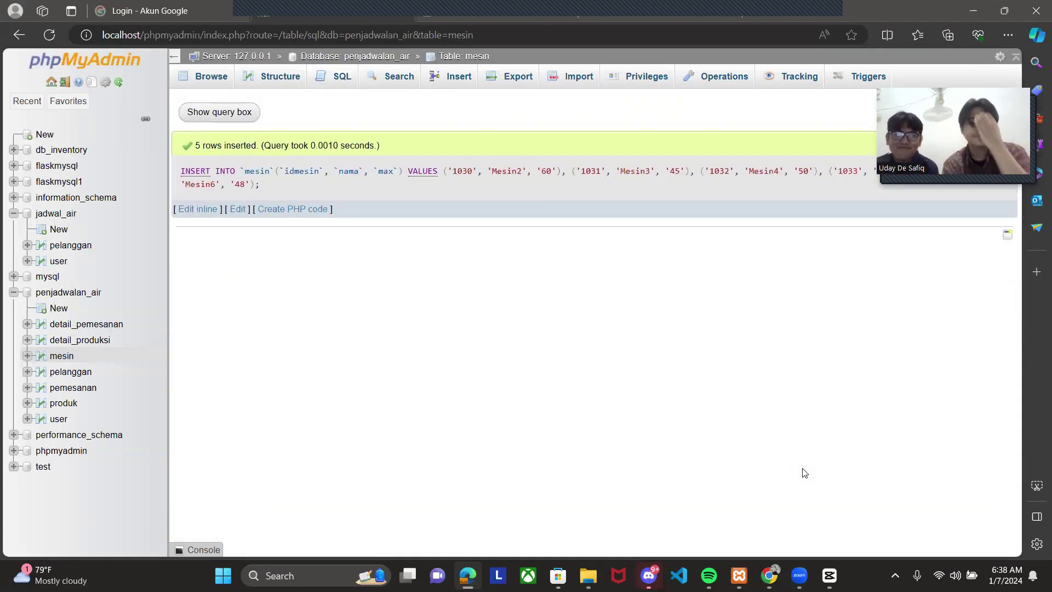
pyautogui.click(51, 360)
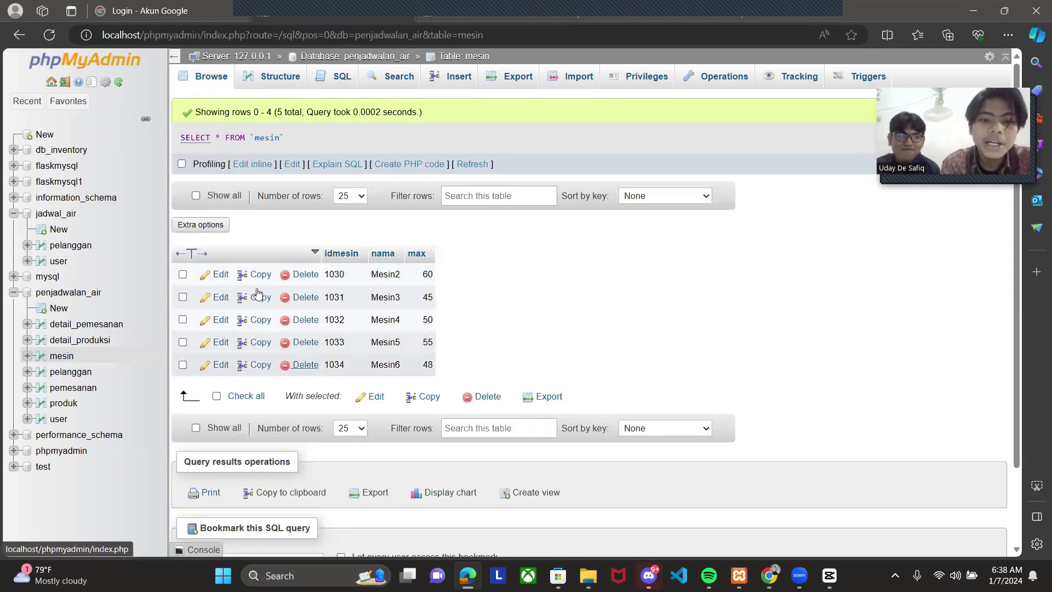
# - Load an INSERT statement template in the SQL editor for detail_produksi
pyautogui.click(72, 341)
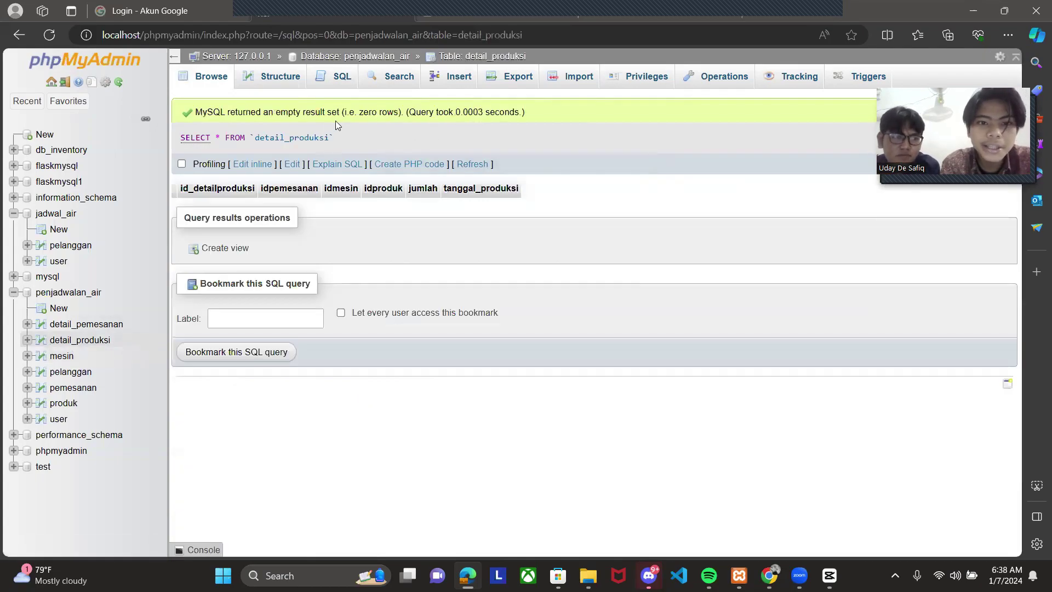
pyautogui.click(335, 77)
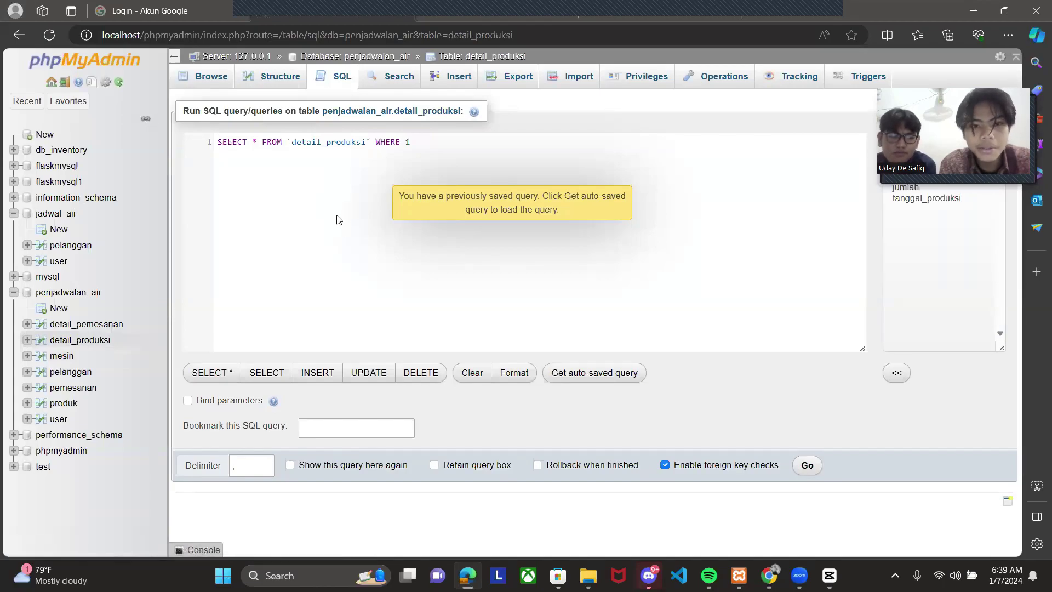
pyautogui.click(317, 374)
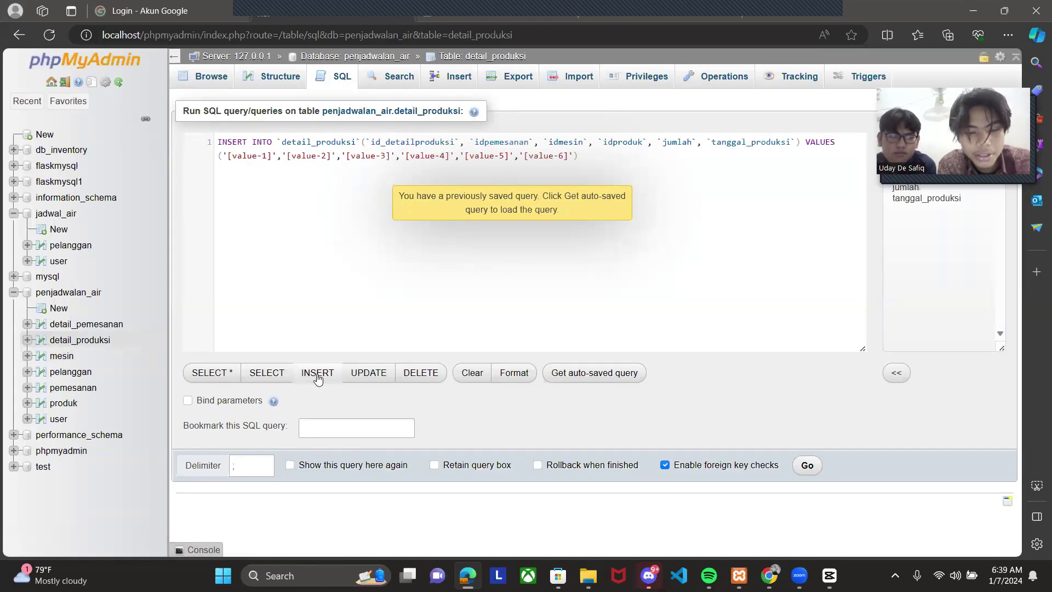
# - Copy ChatGPT's detail_produksi INSERT (rows 0124–0128) and paste it over the template
pyautogui.hotkey('alt', 'Tab')
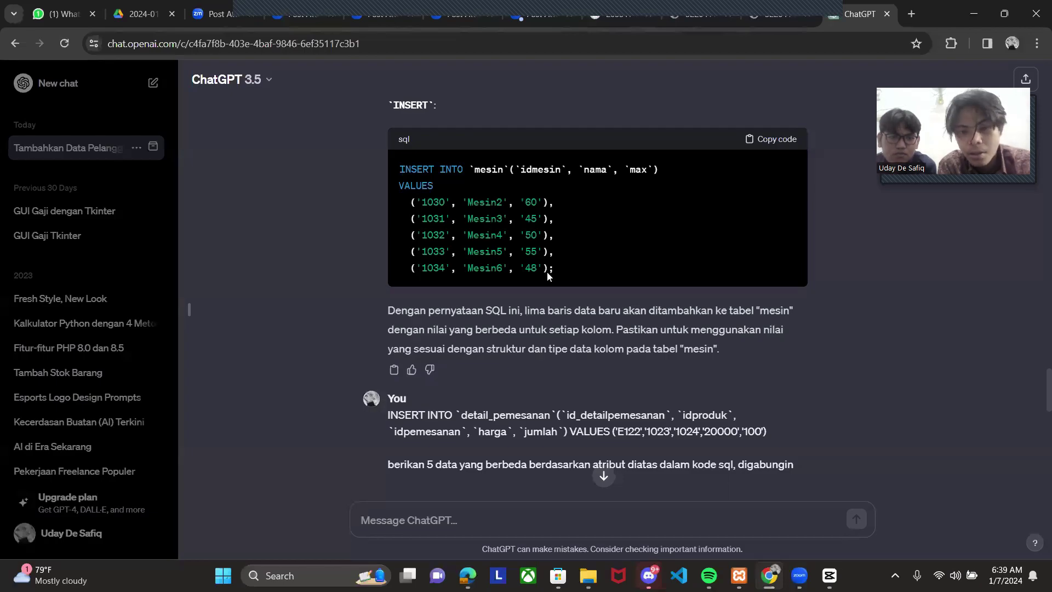
pyautogui.scroll(-10, 548, 276)
pyautogui.scroll(4, 548, 276)
pyautogui.scroll(-1, 547, 272)
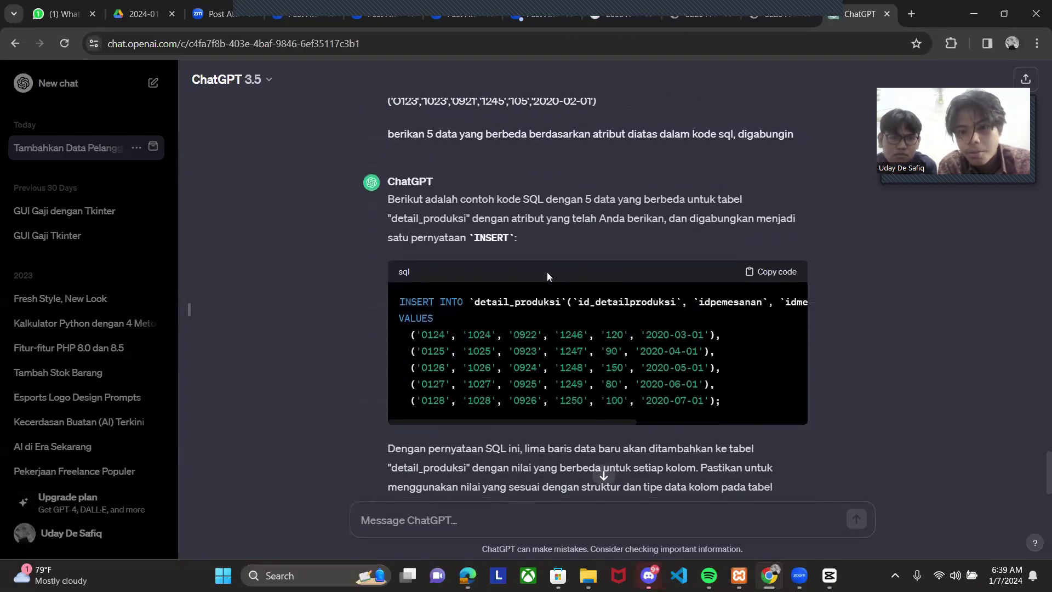
pyautogui.click(789, 277)
pyautogui.hotkey('alt', 'Tab')
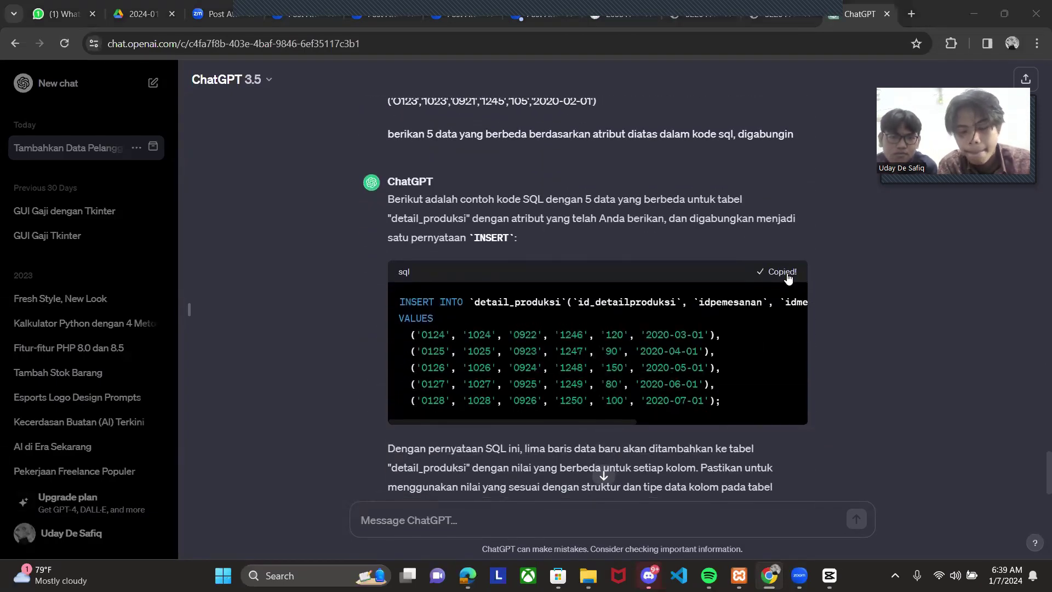
pyautogui.hotkey('ctrl', 'a')
pyautogui.hotkey('ctrl', 'v')
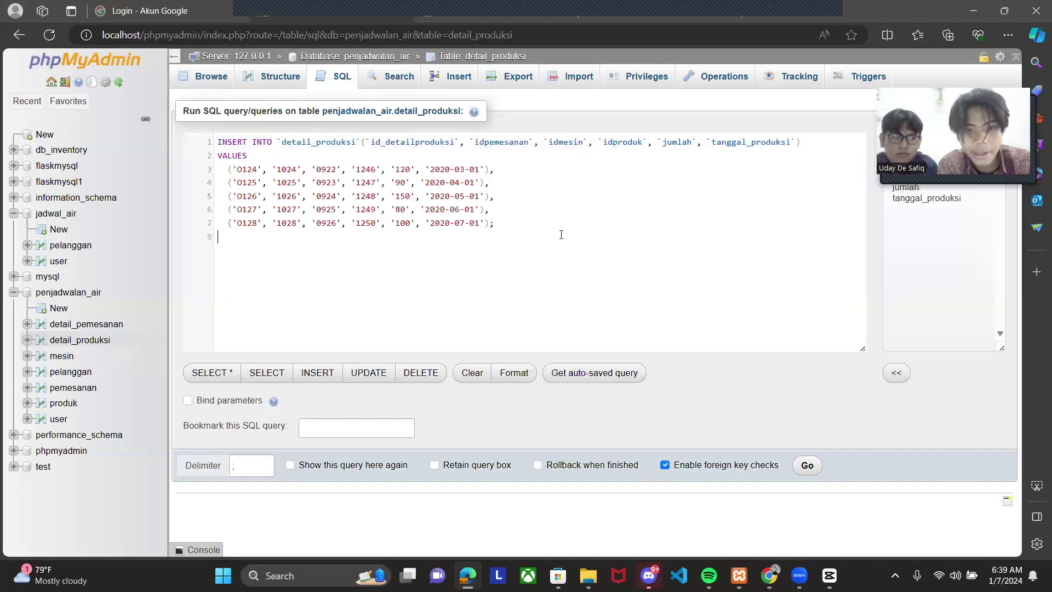
# - Run the detail_produksi INSERT, browse its rows, and load an INSERT template for detail_pemesanan
pyautogui.click(804, 467)
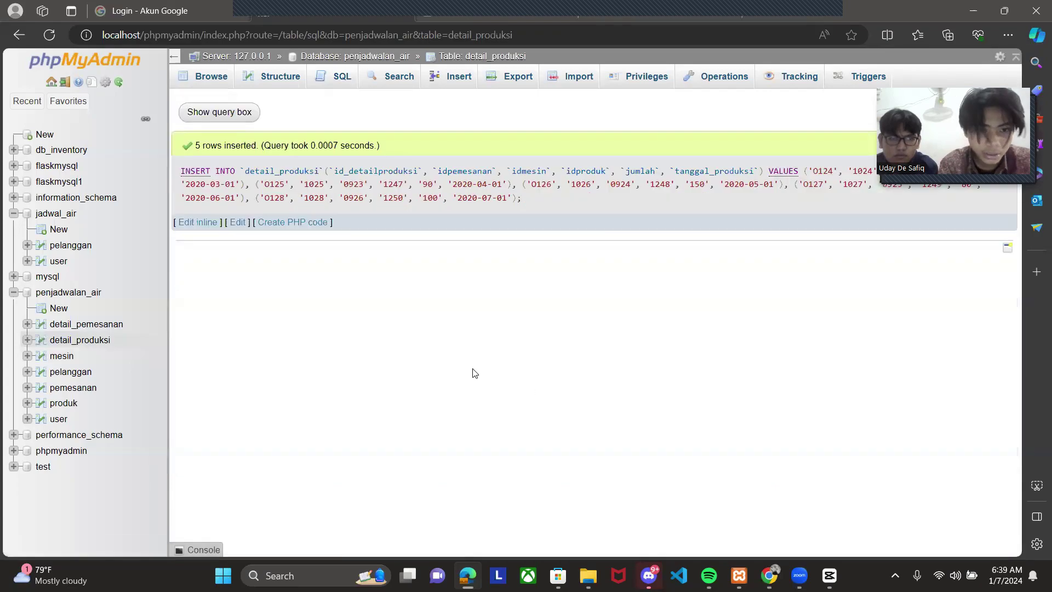
pyautogui.click(82, 341)
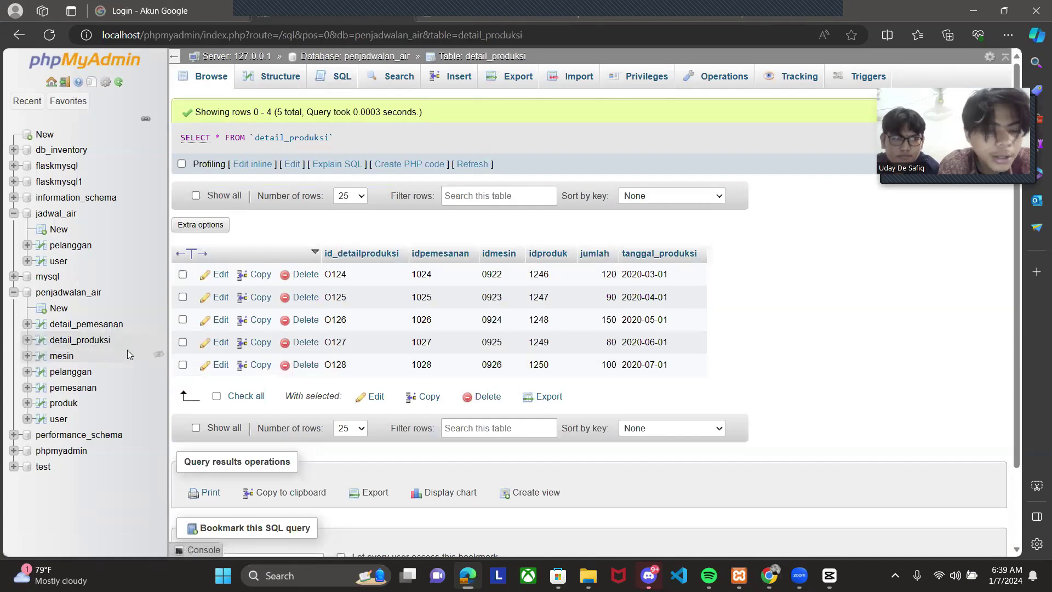
pyautogui.click(104, 326)
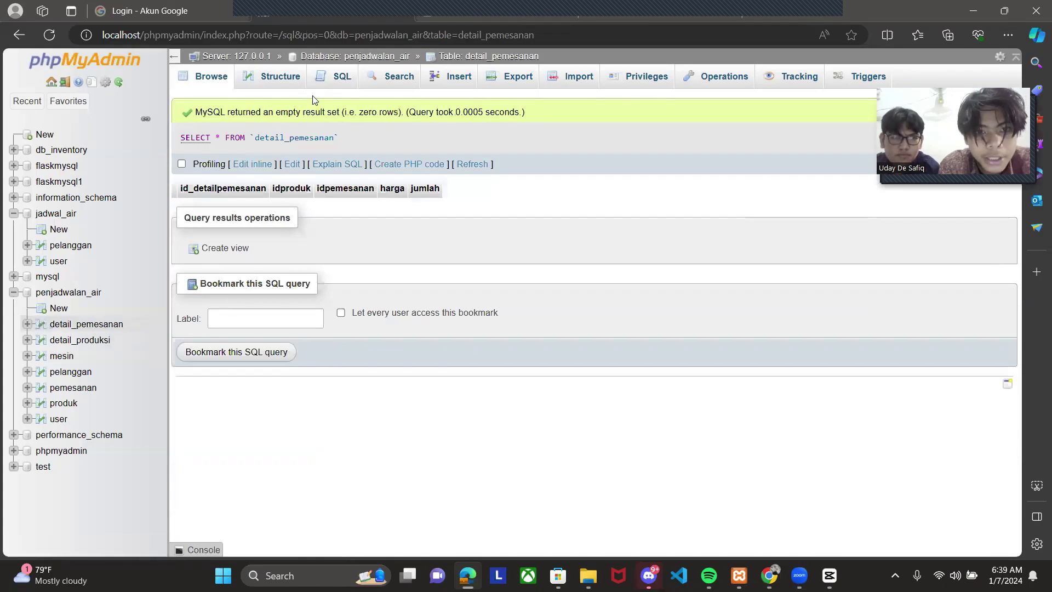
pyautogui.click(336, 81)
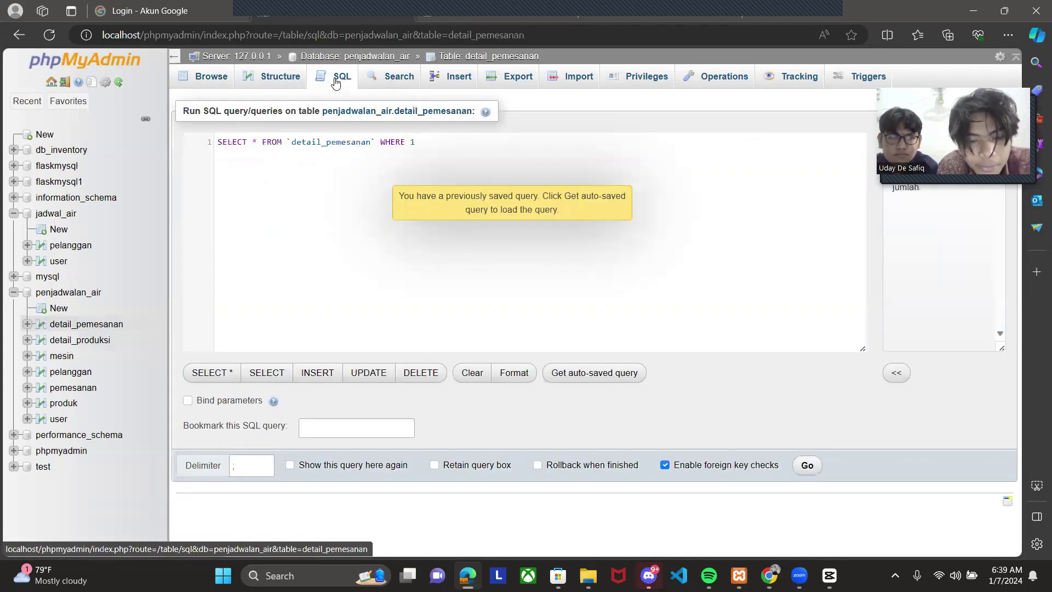
pyautogui.click(317, 373)
# - Copy ChatGPT's detail_pemesanan INSERT code
pyautogui.hotkey('alt', 'Tab')
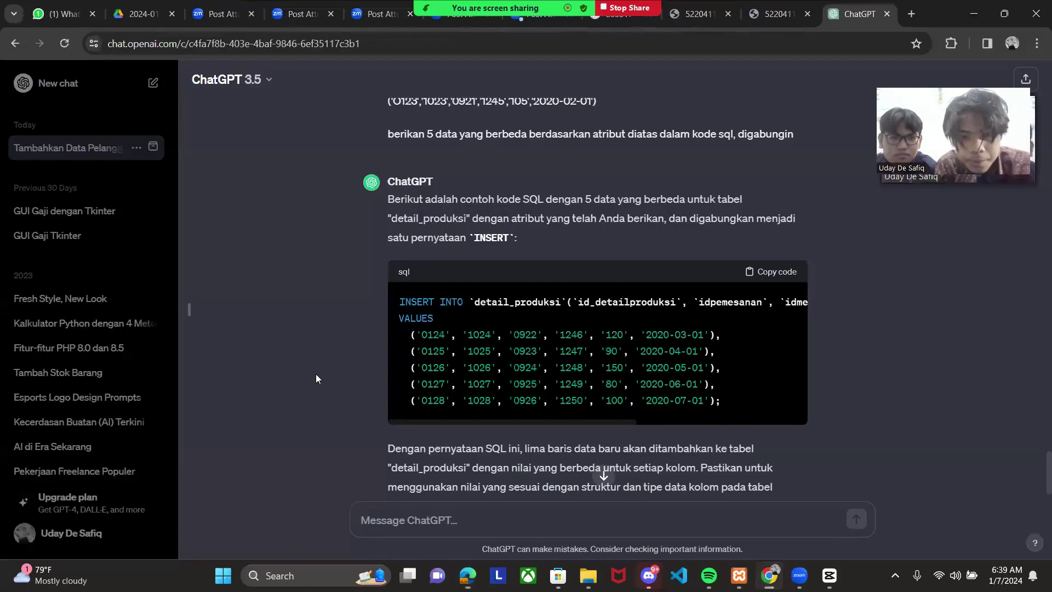
pyautogui.scroll(4, 416, 351)
pyautogui.scroll(5, 415, 354)
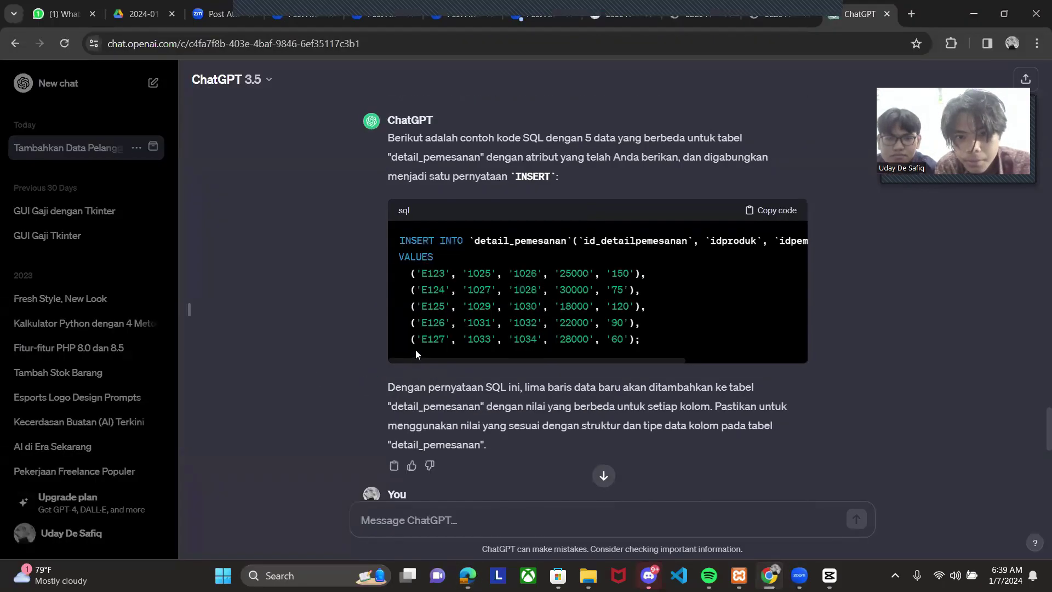
pyautogui.click(776, 211)
# - Run the pasted INSERT adding rows E123–E127 to detail_pemesanan, then browse the table's contents
pyautogui.hotkey('alt', 'Tab')
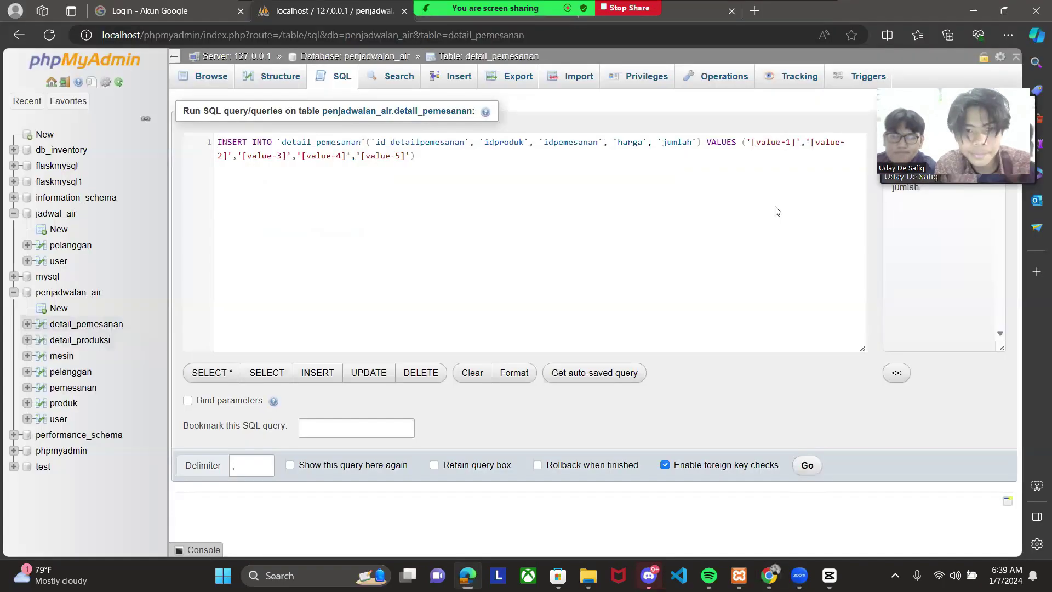
pyautogui.hotkey('ctrl', 'a')
pyautogui.write("INSERT INTO `detail_pemesanan`(`id_detailpemesanan`, `idproduk`, `idpemesanan`, `harga`, `jumlah`) VALUES   ('E123', '1025', '1026', '25000', '150'),   ('E124', '1027', '1028', '30000', '75'),   ('E125', '1029', '1030', '18000', '120'),   ('E126', '1031', '1032', '22000', '90'),   ('E127', '1033', '1034', '28000', '60');")
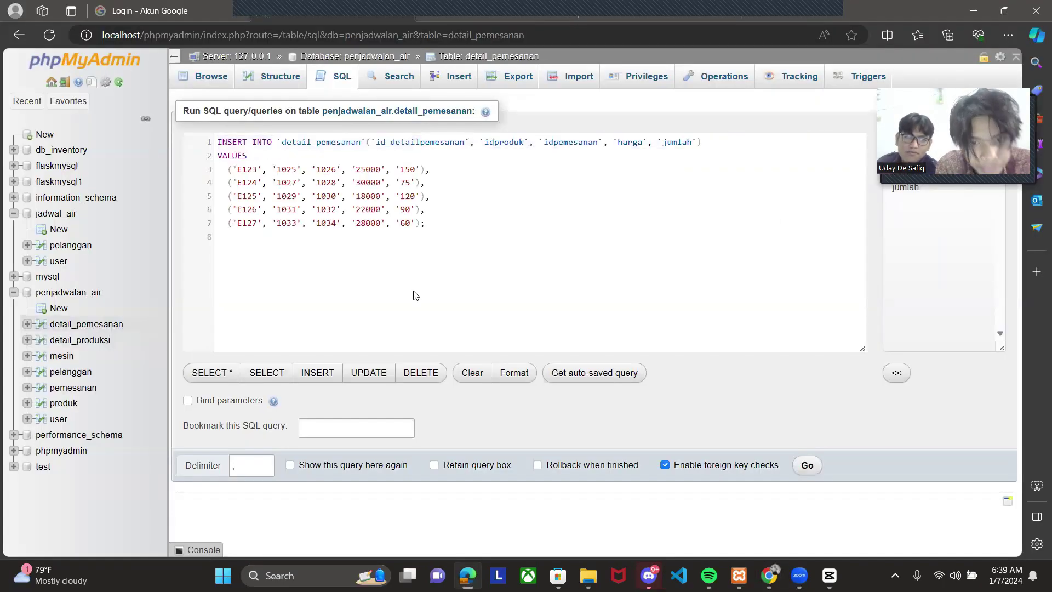
pyautogui.click(805, 464)
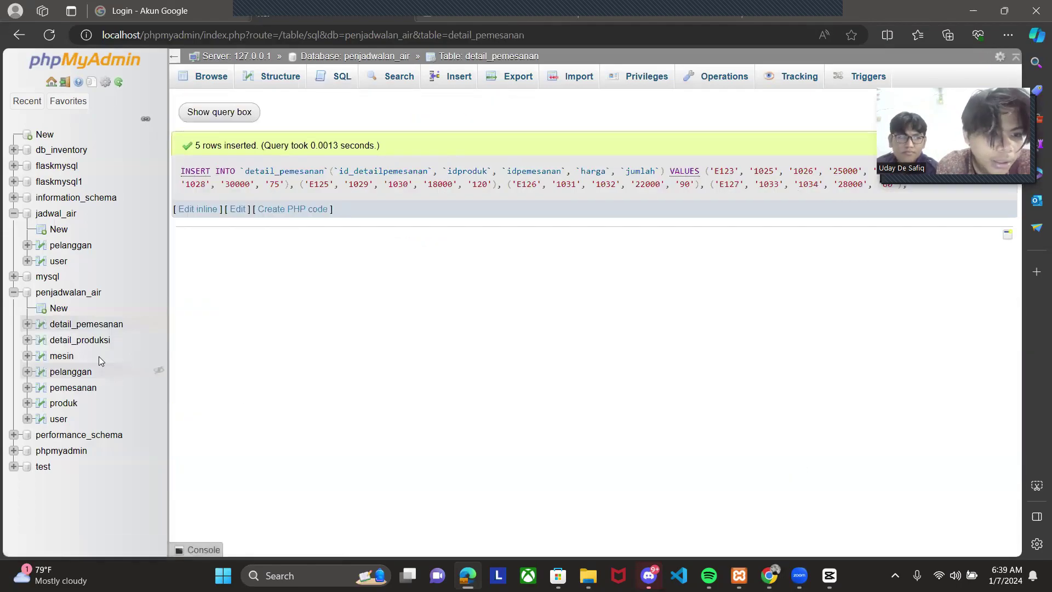
pyautogui.click(89, 324)
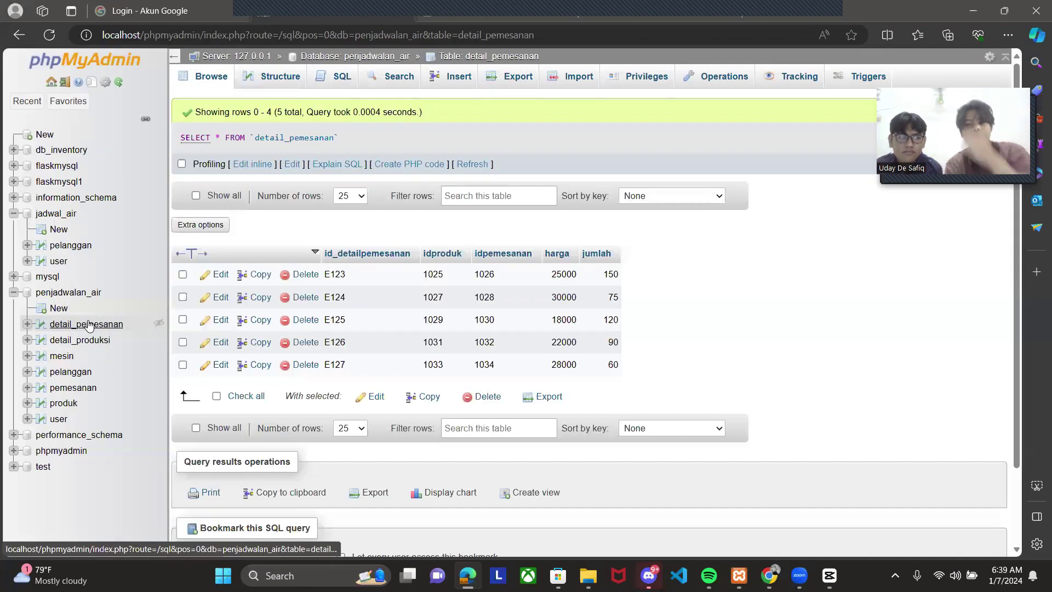